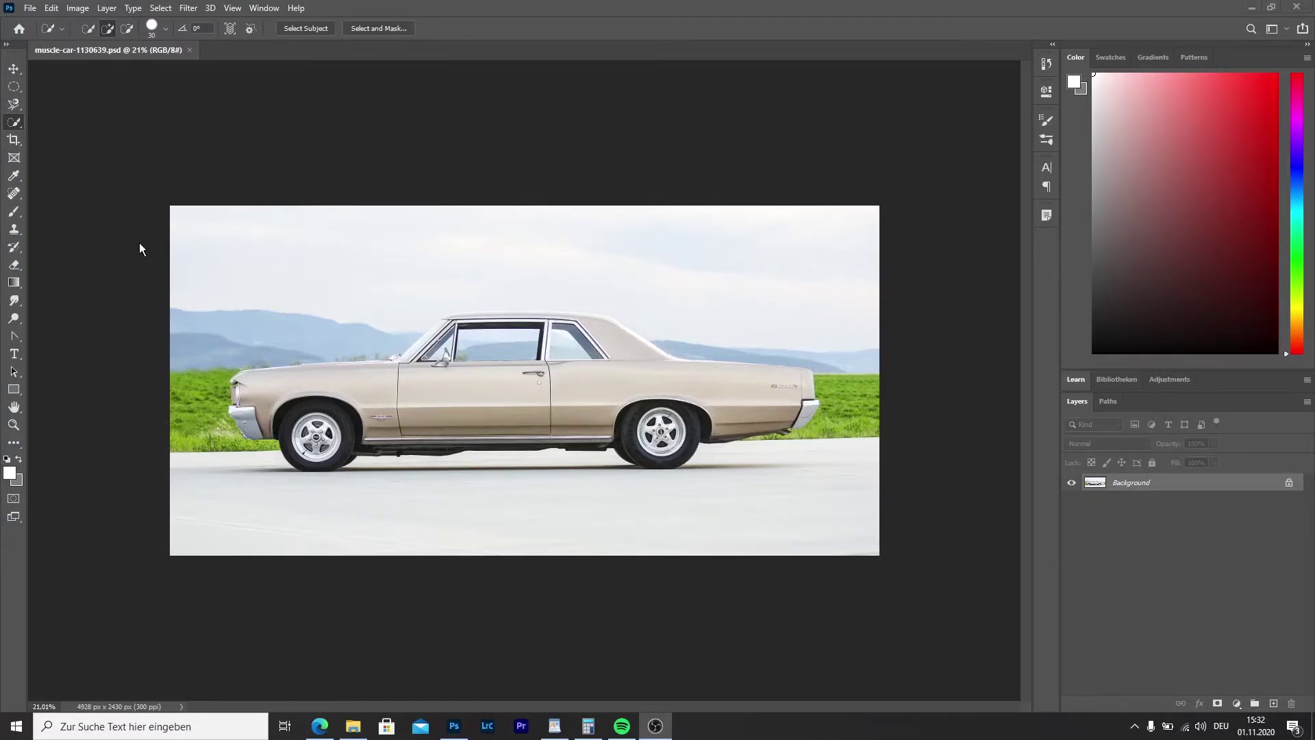
Select the car automatically with Select Subject and open the selection in the Select and Mask workspace.
{"action": "left_click", "coordinate": [17, 123]}
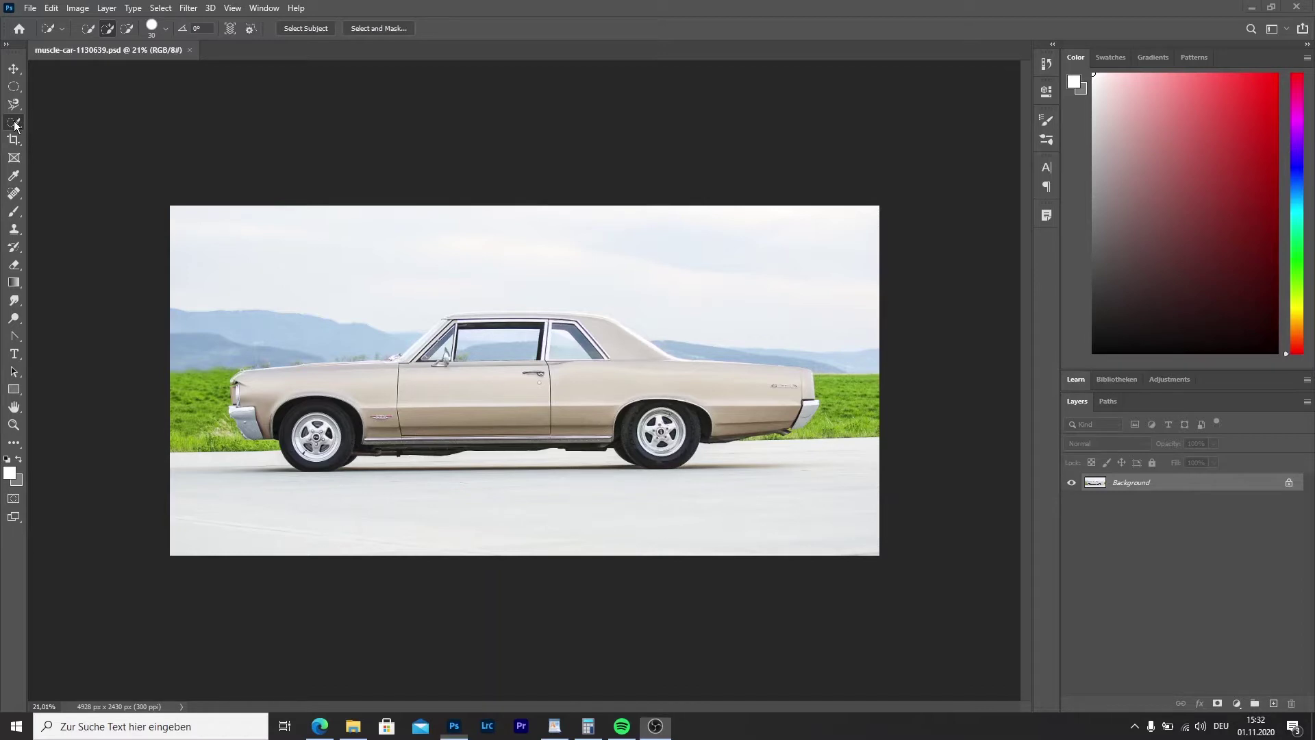
{"action": "left_click", "coordinate": [294, 27]}
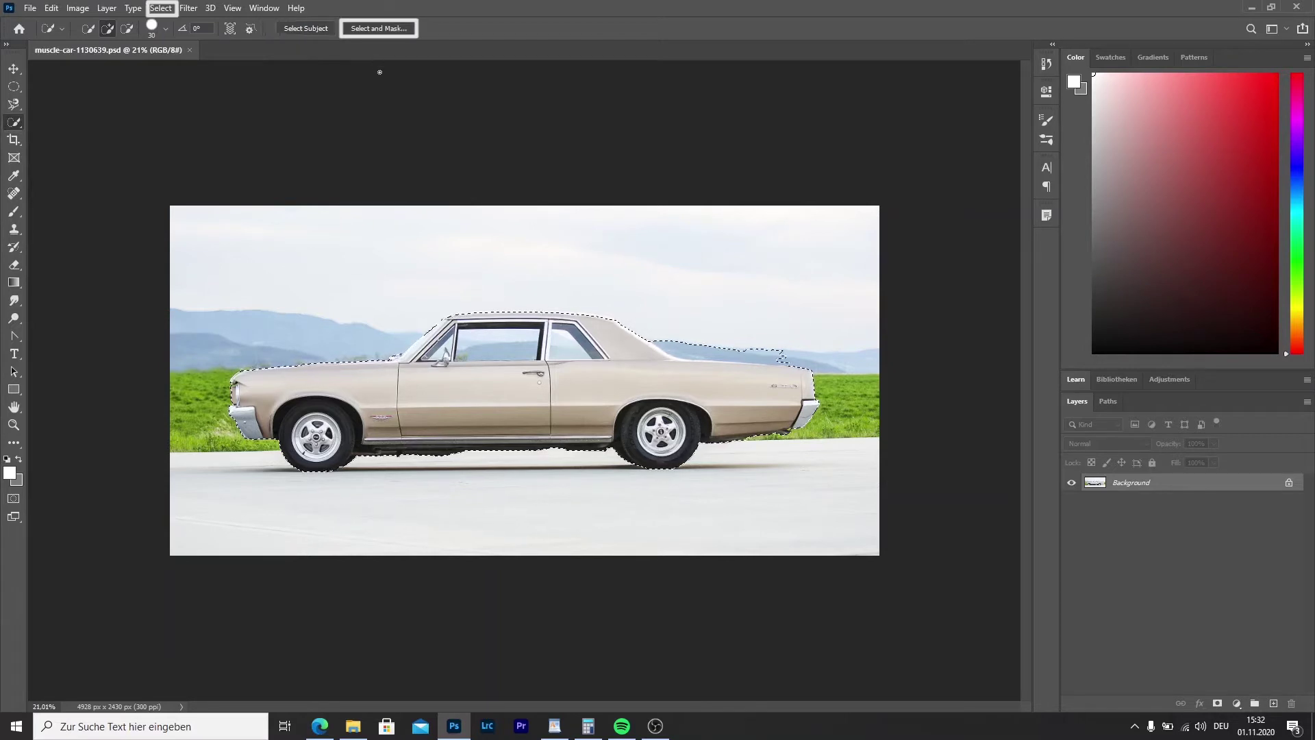
{"action": "left_click", "coordinate": [373, 29]}
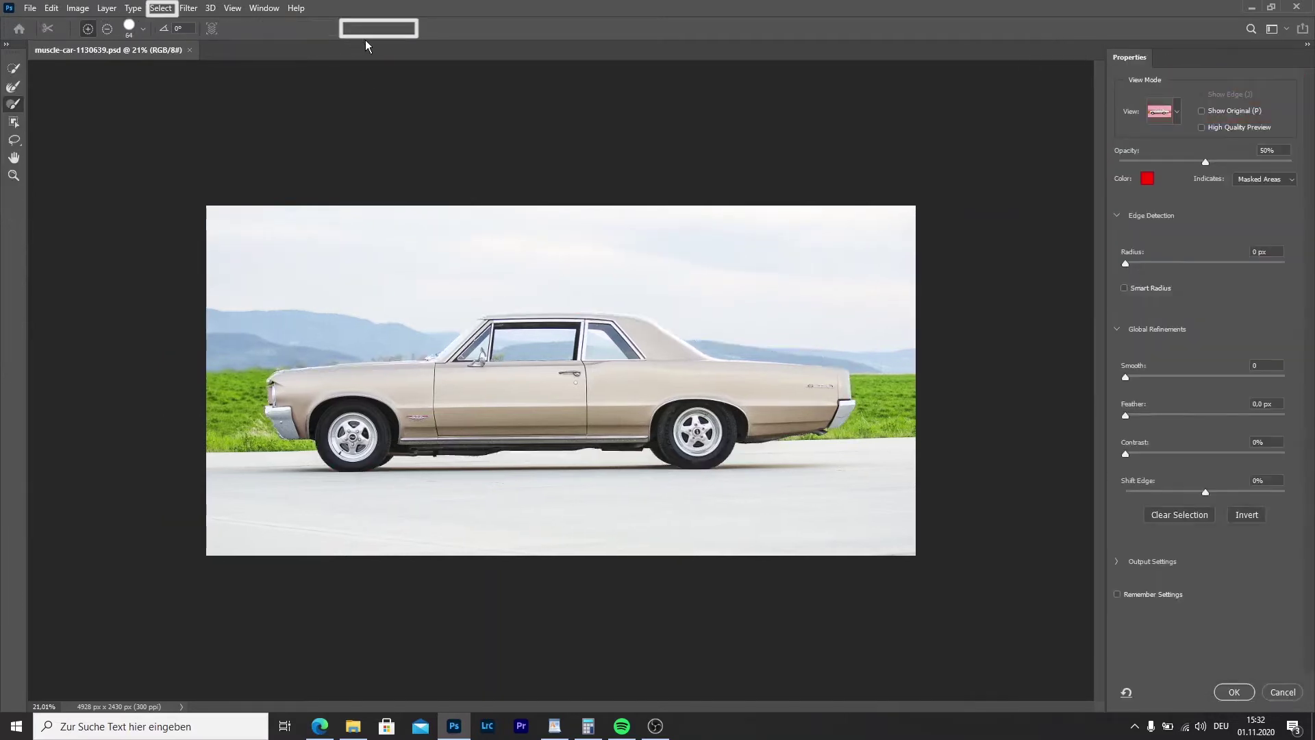
Subtract the blue background patch above the car's trunk from the selection with the 64 px brush.
{"action": "scroll", "coordinate": [658, 510], "scroll_direction": "up", "scroll_amount": 2, "text": "alt"}
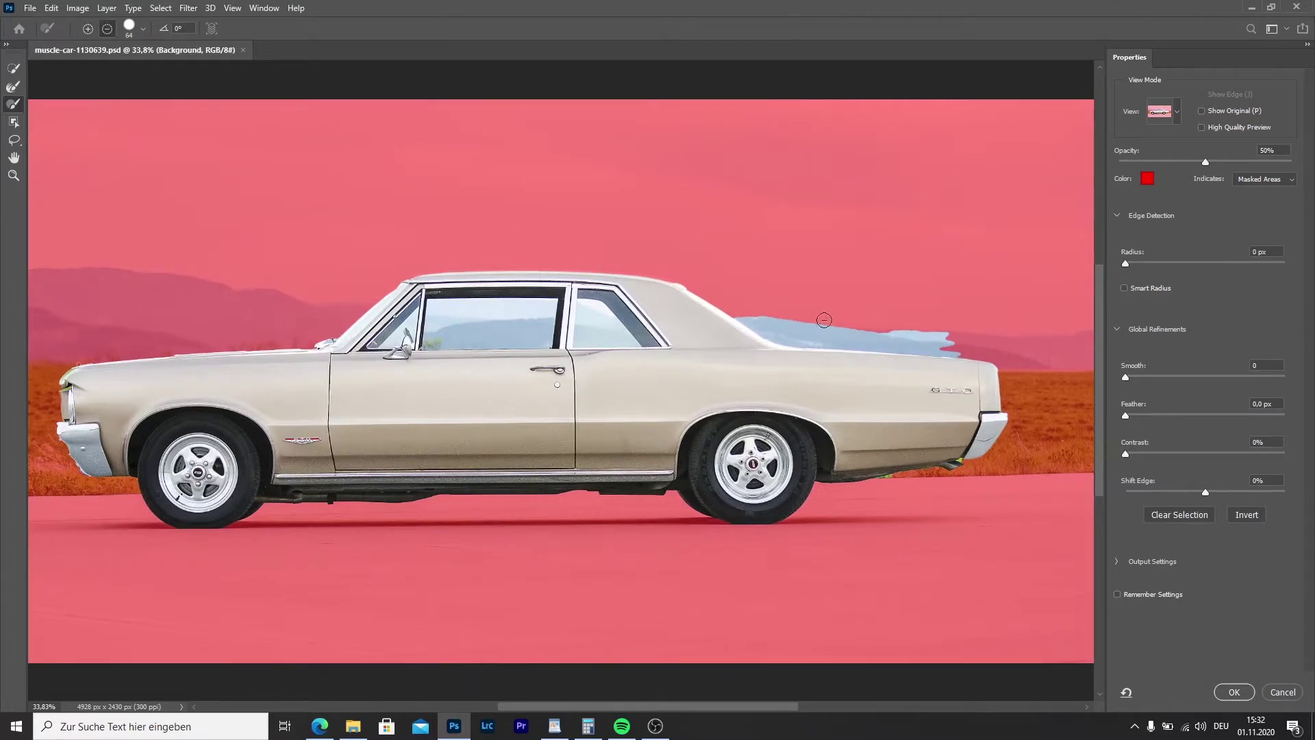
{"action": "scroll", "coordinate": [824, 320], "scroll_direction": "up", "scroll_amount": 2, "text": "alt"}
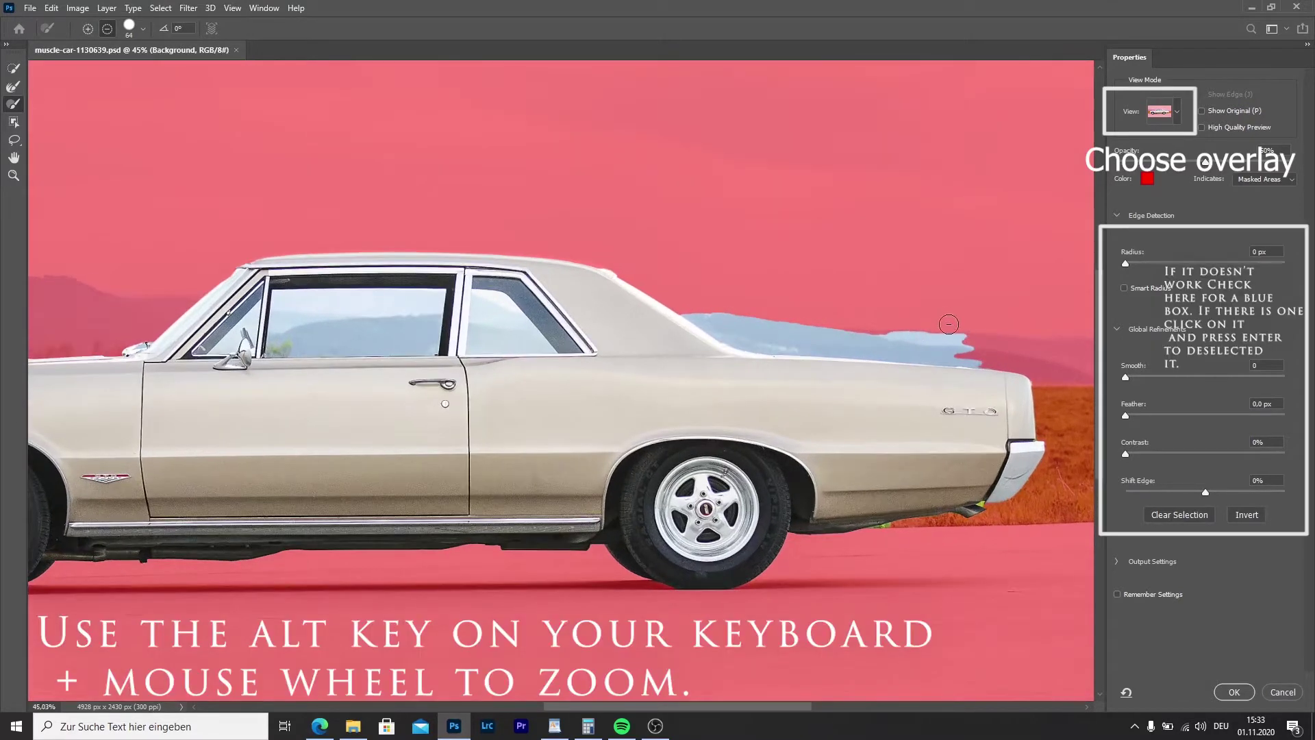
{"action": "left_click_drag", "start_coordinate": [882, 337], "coordinate": [792, 331]}
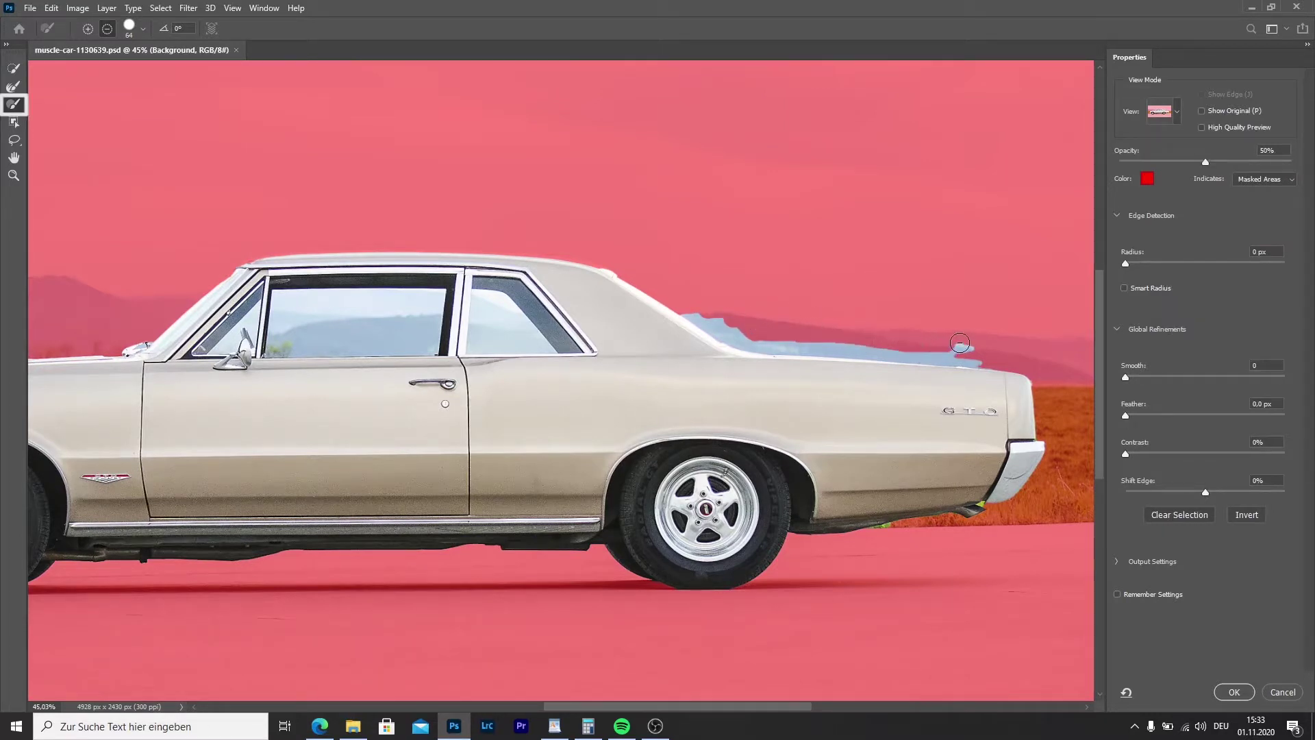
{"action": "key", "text": "r"}
{"action": "scroll", "coordinate": [1044, 336], "scroll_direction": "up", "scroll_amount": 12}
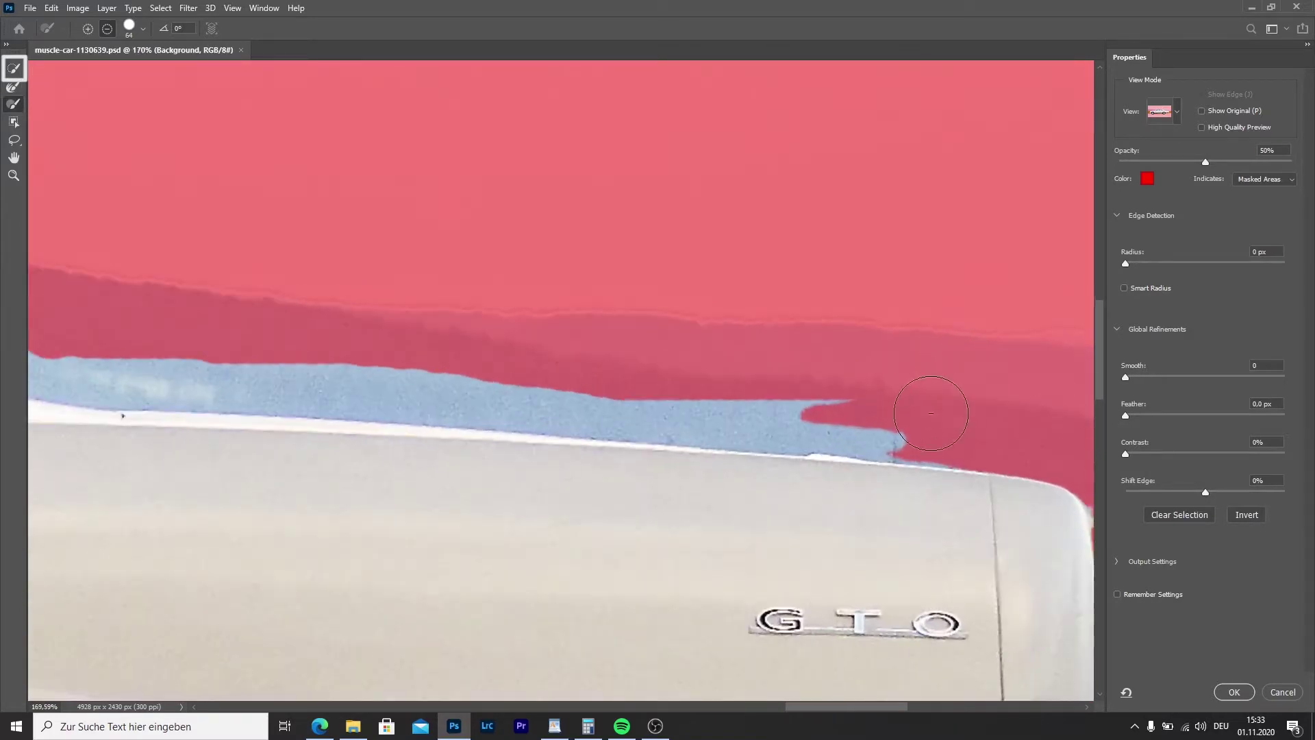
{"action": "mouse_move", "coordinate": [931, 413]}
{"action": "left_mouse_down"}
{"action": "mouse_move", "coordinate": [901, 394]}
{"action": "mouse_move", "coordinate": [676, 400]}
{"action": "mouse_move", "coordinate": [382, 368]}
{"action": "left_mouse_up"}
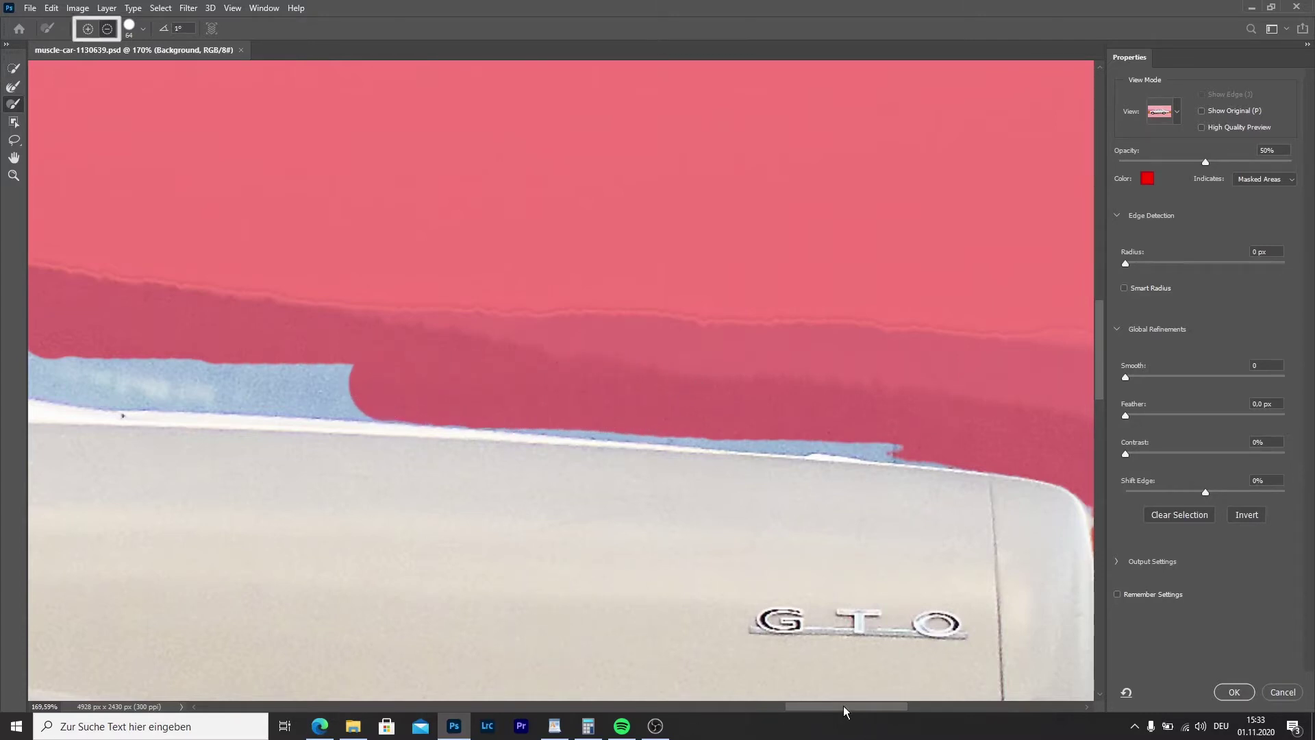
{"action": "left_click_drag", "start_coordinate": [844, 706], "coordinate": [791, 706]}
{"action": "mouse_move", "coordinate": [472, 350]}
{"action": "left_mouse_down"}
{"action": "mouse_move", "coordinate": [822, 382]}
{"action": "mouse_move", "coordinate": [479, 353]}
{"action": "mouse_move", "coordinate": [717, 376]}
{"action": "left_mouse_up"}
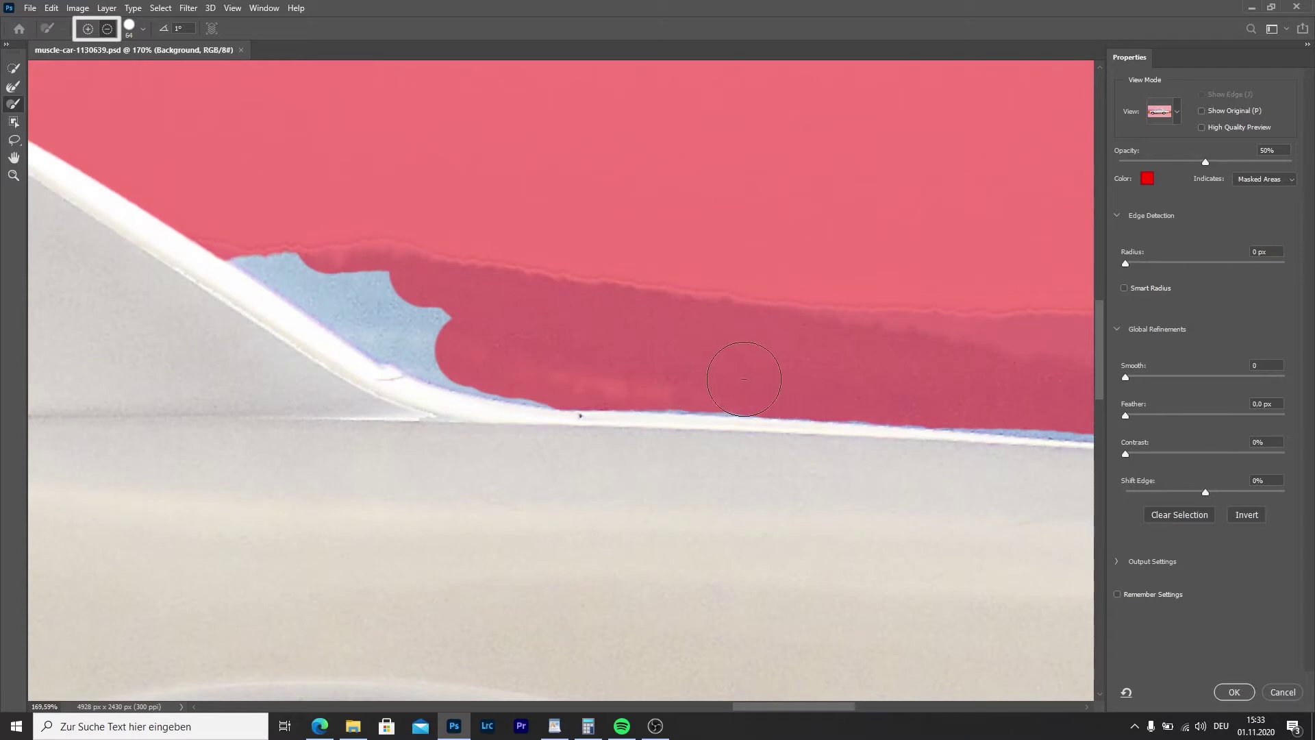
Remove the thin leftover strip of background along the trunk's upper edge as far as the rear corner.
{"action": "left_click", "coordinate": [143, 29]}
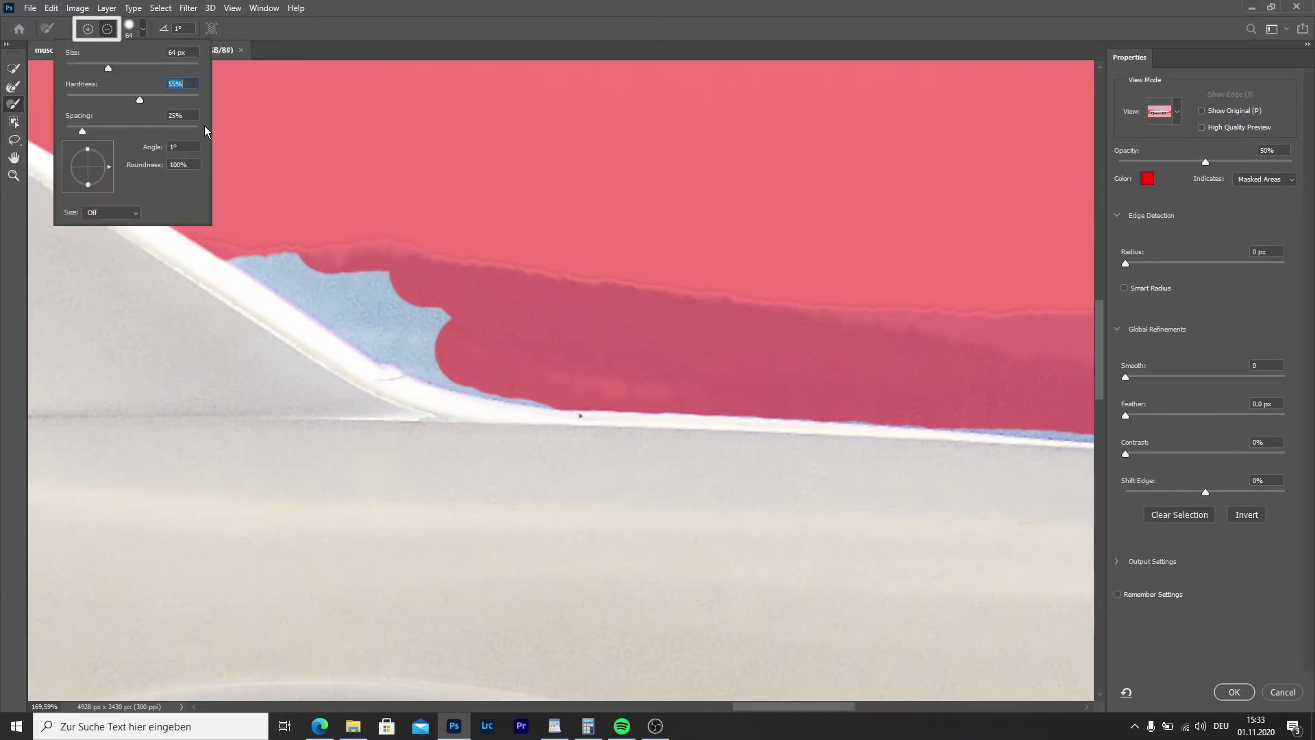
{"action": "mouse_move", "coordinate": [541, 374]}
{"action": "left_mouse_down"}
{"action": "mouse_move", "coordinate": [470, 352]}
{"action": "mouse_move", "coordinate": [510, 368]}
{"action": "left_mouse_up"}
{"action": "left_click_drag", "start_coordinate": [989, 396], "coordinate": [889, 392]}
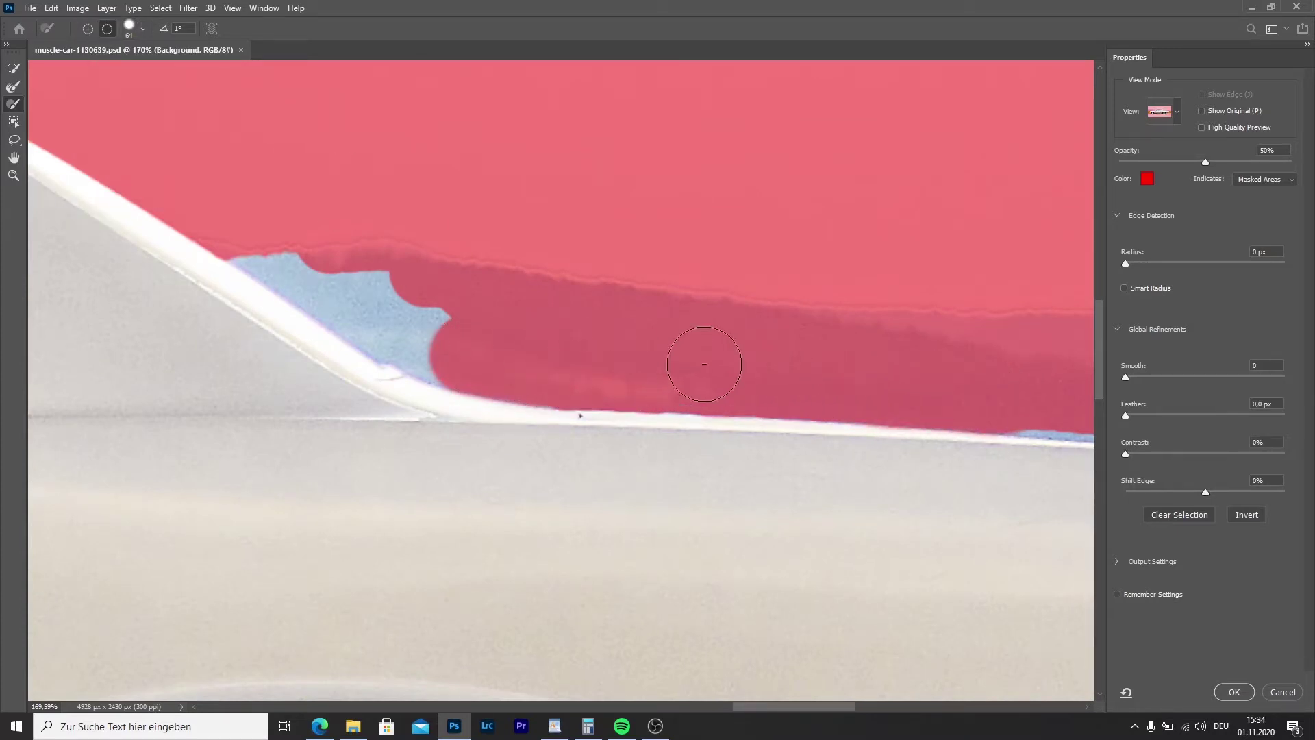
{"action": "scroll", "coordinate": [624, 374], "scroll_direction": "right", "scroll_amount": 5}
{"action": "mouse_move", "coordinate": [815, 437]}
{"action": "left_mouse_down"}
{"action": "mouse_move", "coordinate": [646, 414]}
{"action": "mouse_move", "coordinate": [427, 411]}
{"action": "left_mouse_up"}
{"action": "left_click_drag", "start_coordinate": [706, 421], "coordinate": [616, 417]}
{"action": "left_click_drag", "start_coordinate": [956, 487], "coordinate": [972, 482]}
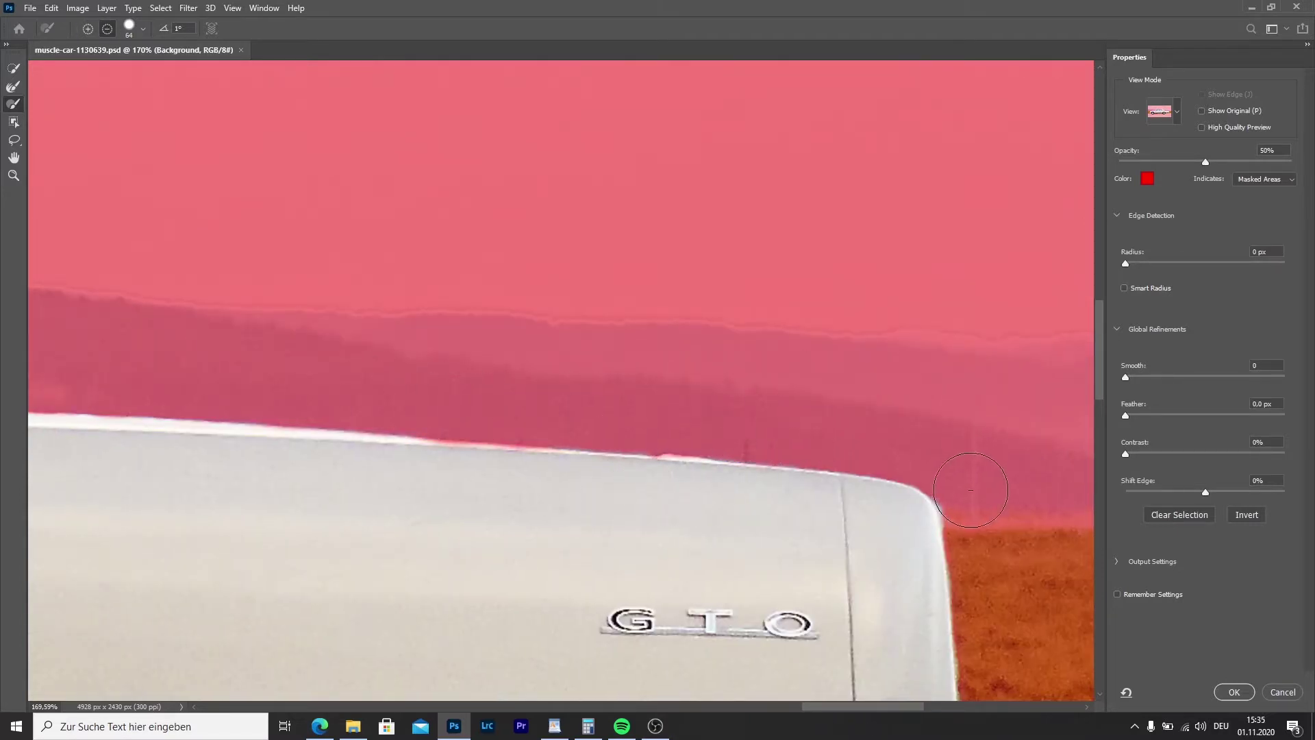
Subtract the green grass patch between the rear bumper and the tailpipe with a 22 px brush.
{"action": "scroll", "coordinate": [524, 393], "scroll_direction": "down", "scroll_amount": 5}
{"action": "scroll", "coordinate": [554, 470], "scroll_direction": "up", "scroll_amount": 7}
{"action": "scroll", "coordinate": [317, 273], "scroll_direction": "down", "scroll_amount": 6}
{"action": "scroll", "coordinate": [411, 485], "scroll_direction": "up", "scroll_amount": 6}
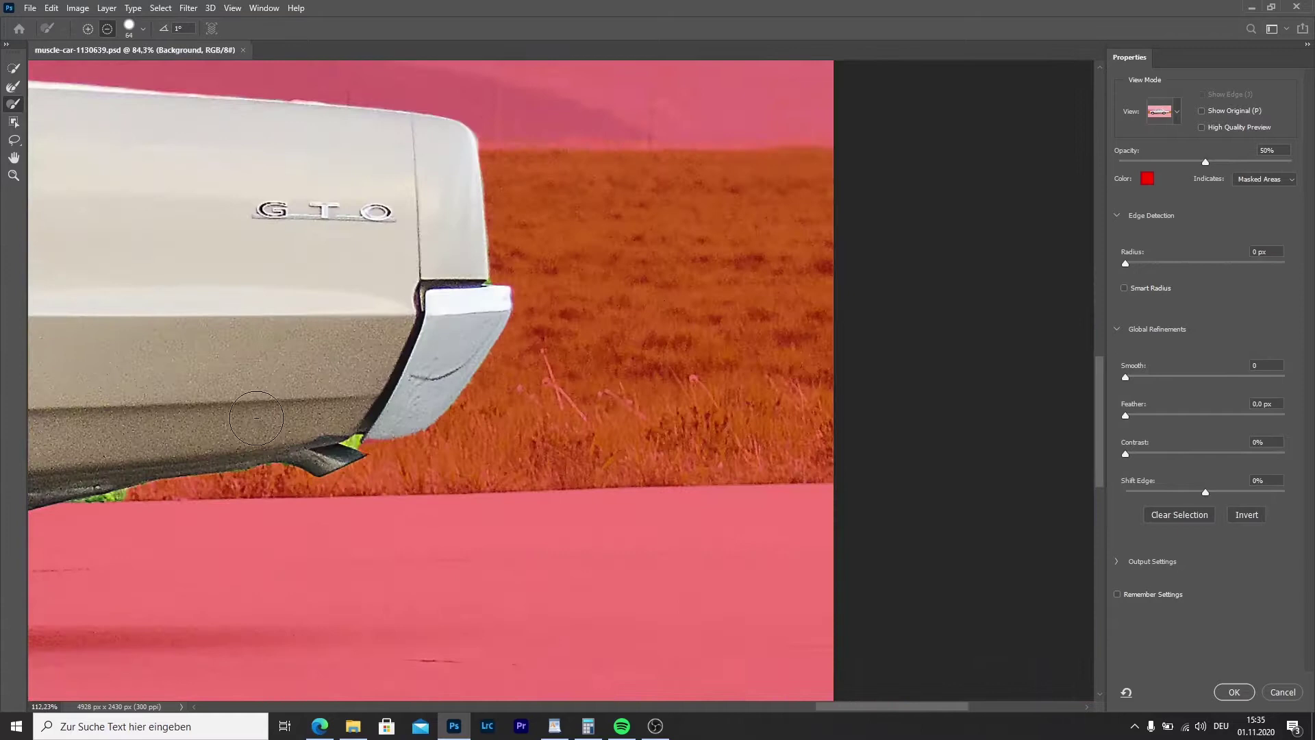
{"action": "left_click", "coordinate": [142, 29]}
{"action": "left_click_drag", "start_coordinate": [92, 68], "coordinate": [78, 76]}
{"action": "left_click", "coordinate": [345, 371]}
{"action": "key", "text": "alt"}
{"action": "scroll", "coordinate": [302, 384], "scroll_direction": "up", "scroll_amount": 3}
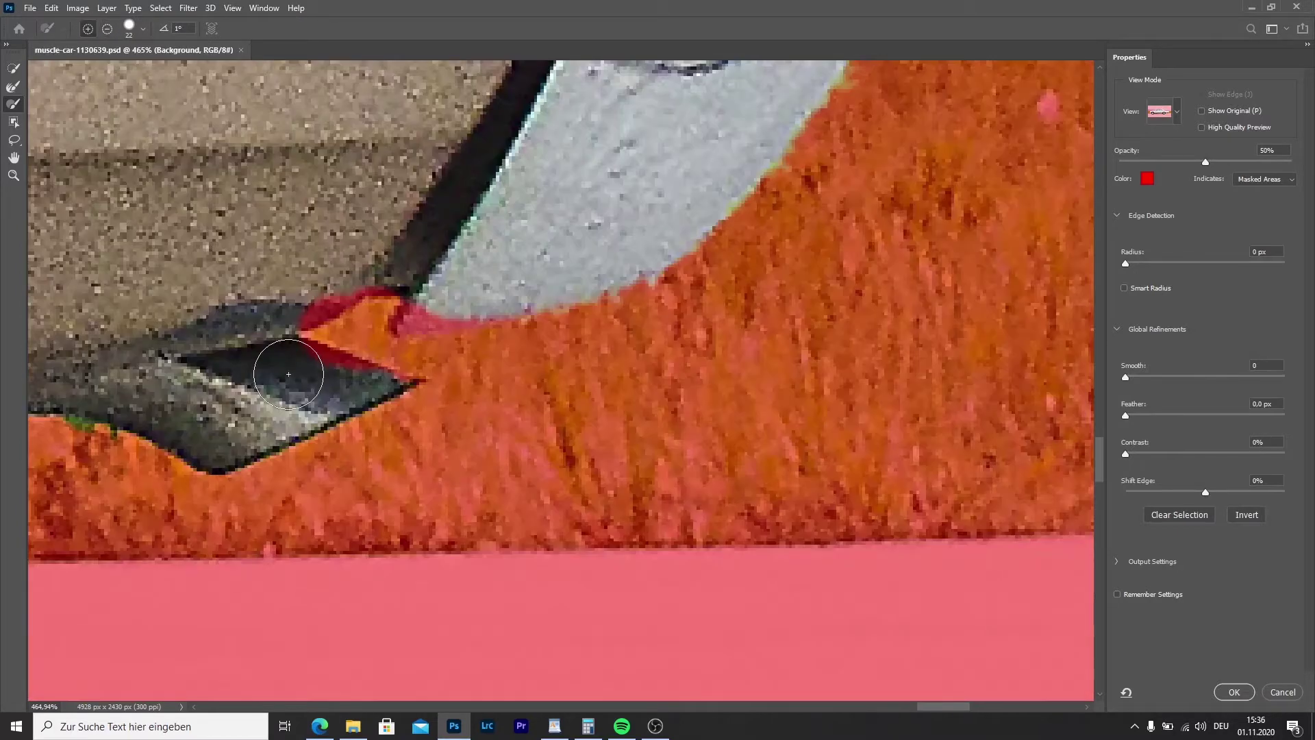
Paint the lost edges of the rear bumper and tailpipe back into the selection with a 5 px brush.
{"action": "right_click", "coordinate": [70, 68]}
{"action": "left_click_drag", "start_coordinate": [69, 68], "coordinate": [67, 68]}
{"action": "left_click_drag", "start_coordinate": [409, 323], "coordinate": [426, 324]}
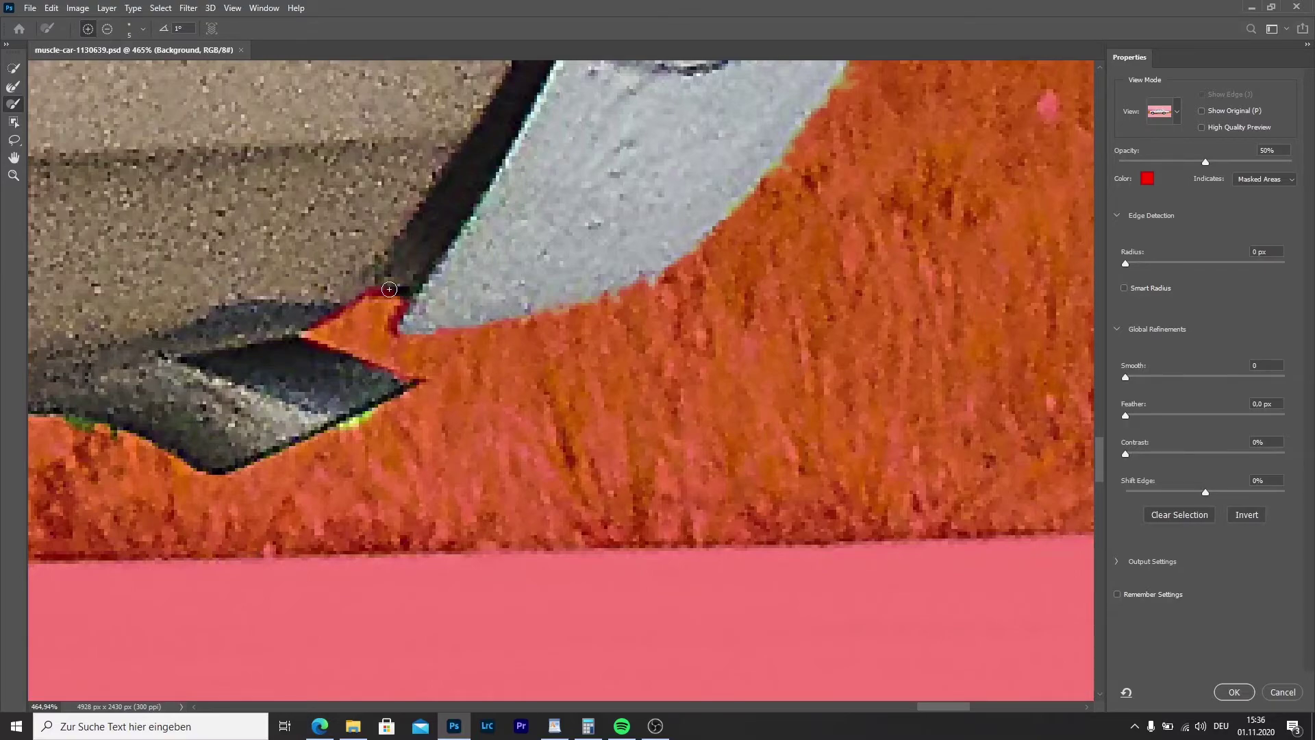
Subtract the green fringe below the tailpipe and the grass strip under the rear body edge with the 5 px brush.
{"action": "scroll", "coordinate": [389, 289], "scroll_direction": "down", "scroll_amount": 2}
{"action": "scroll", "coordinate": [263, 297], "scroll_direction": "up", "scroll_amount": 4}
{"action": "scroll", "coordinate": [418, 326], "scroll_direction": "down", "scroll_amount": 1}
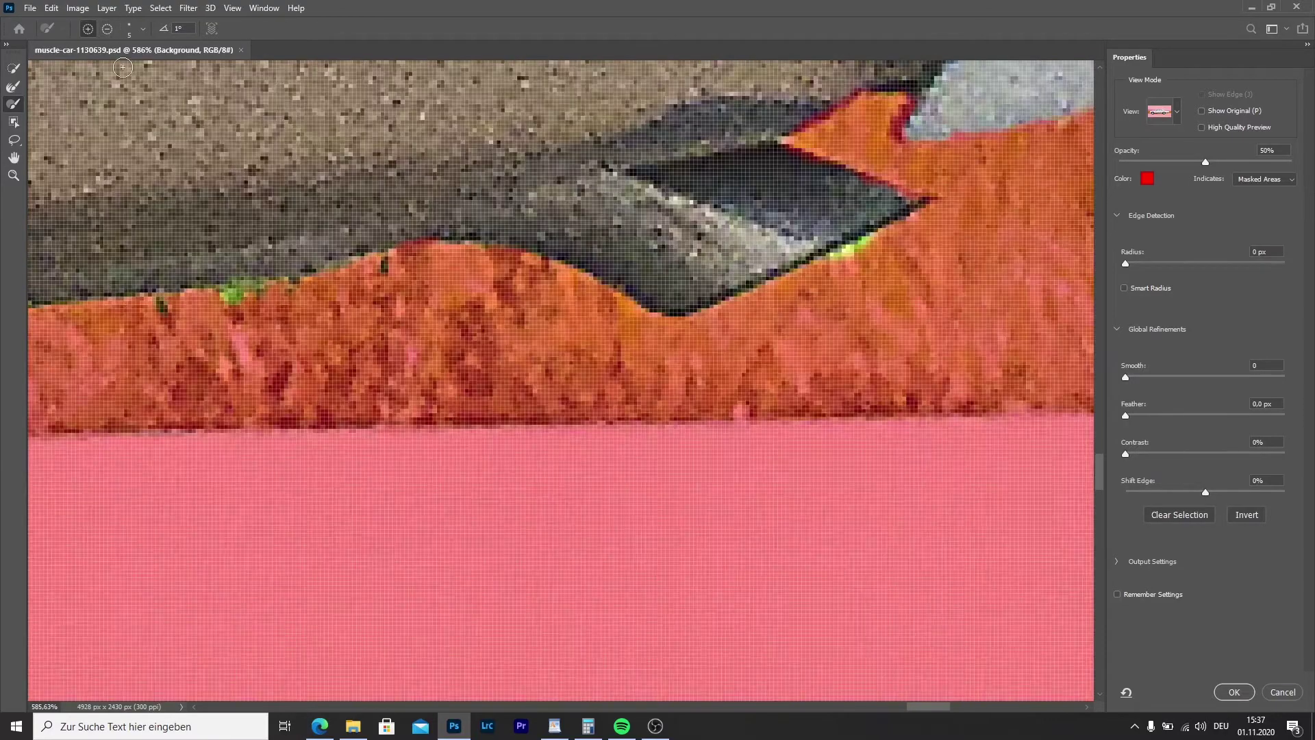
{"action": "left_click_drag", "start_coordinate": [878, 245], "coordinate": [848, 255]}
{"action": "scroll", "coordinate": [782, 308], "scroll_direction": "down", "scroll_amount": 3}
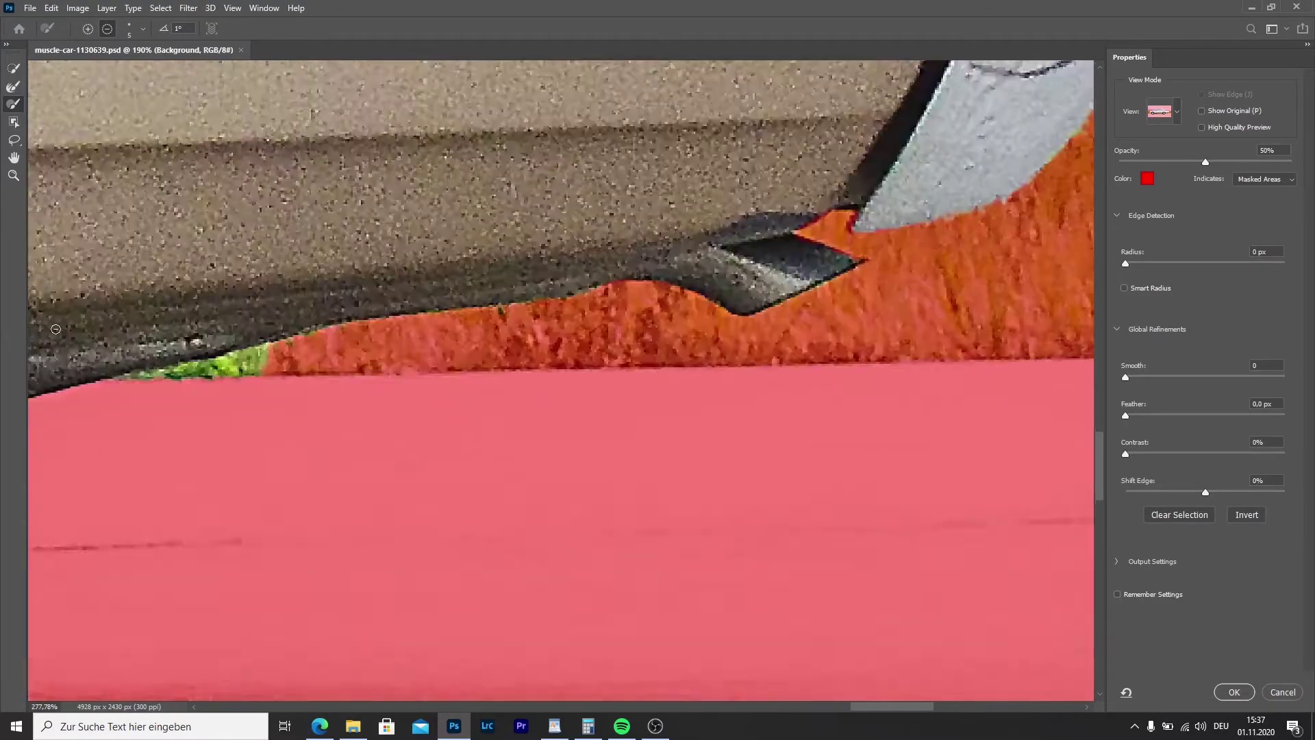
{"action": "scroll", "coordinate": [96, 312], "scroll_direction": "up", "scroll_amount": 2}
{"action": "left_click_drag", "start_coordinate": [147, 407], "coordinate": [350, 398]}
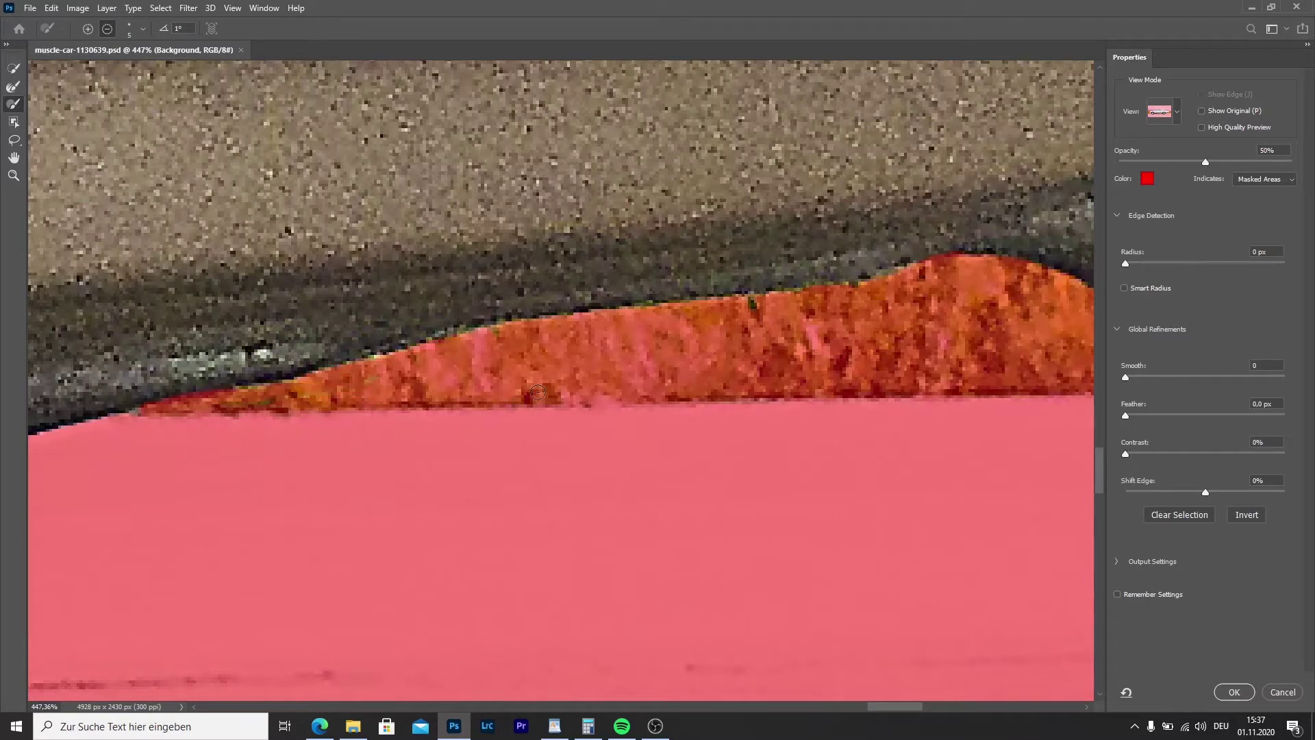
Subtract the remaining sky wedge between the sloping rear roof pillar and the trunk with a 49 px brush.
{"action": "scroll", "coordinate": [537, 392], "scroll_direction": "down", "scroll_amount": 5}
{"action": "scroll", "coordinate": [411, 274], "scroll_direction": "up", "scroll_amount": 3}
{"action": "scroll", "coordinate": [726, 439], "scroll_direction": "up", "scroll_amount": 2}
{"action": "left_click", "coordinate": [143, 29]}
{"action": "left_click", "coordinate": [96, 71]}
{"action": "mouse_move", "coordinate": [668, 479]}
{"action": "left_mouse_down"}
{"action": "mouse_move", "coordinate": [380, 416]}
{"action": "mouse_move", "coordinate": [491, 479]}
{"action": "left_mouse_up"}
{"action": "scroll", "coordinate": [478, 367], "scroll_direction": "down", "scroll_amount": 2}
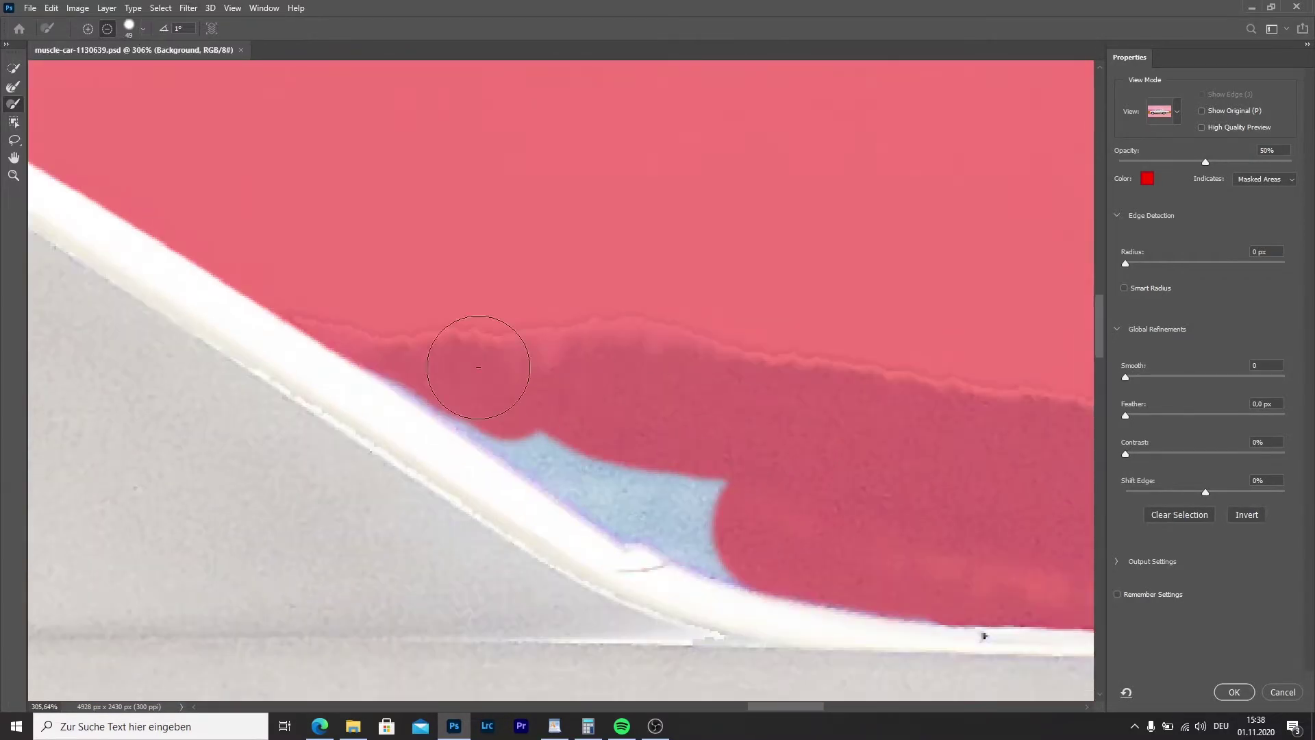
{"action": "mouse_move", "coordinate": [478, 367]}
{"action": "left_mouse_down"}
{"action": "mouse_move", "coordinate": [782, 545]}
{"action": "mouse_move", "coordinate": [696, 516]}
{"action": "mouse_move", "coordinate": [417, 342]}
{"action": "mouse_move", "coordinate": [635, 488]}
{"action": "left_mouse_up"}
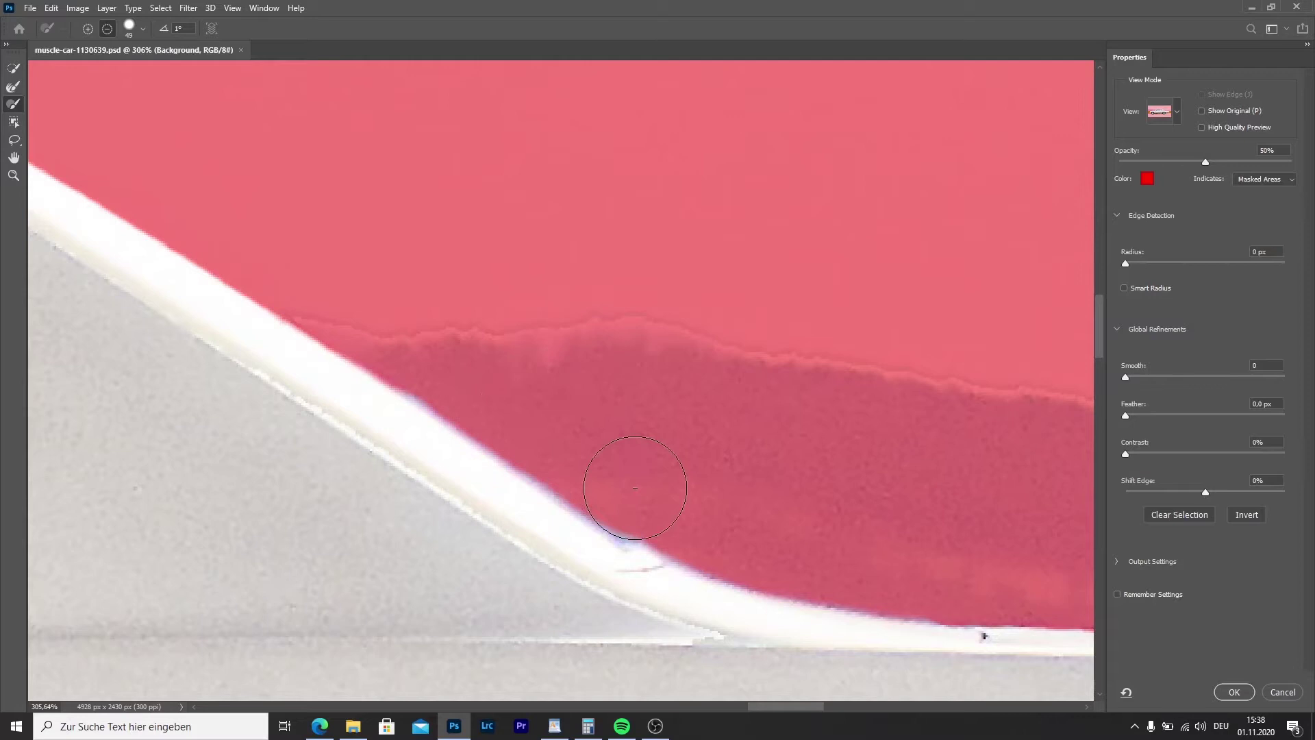
Touch up the selection edge where the rear pillar meets the trunk, using a 4 px and a 66 px brush.
{"action": "left_click", "coordinate": [143, 29]}
{"action": "left_click", "coordinate": [66, 70]}
{"action": "left_click_drag", "start_coordinate": [627, 541], "coordinate": [598, 525]}
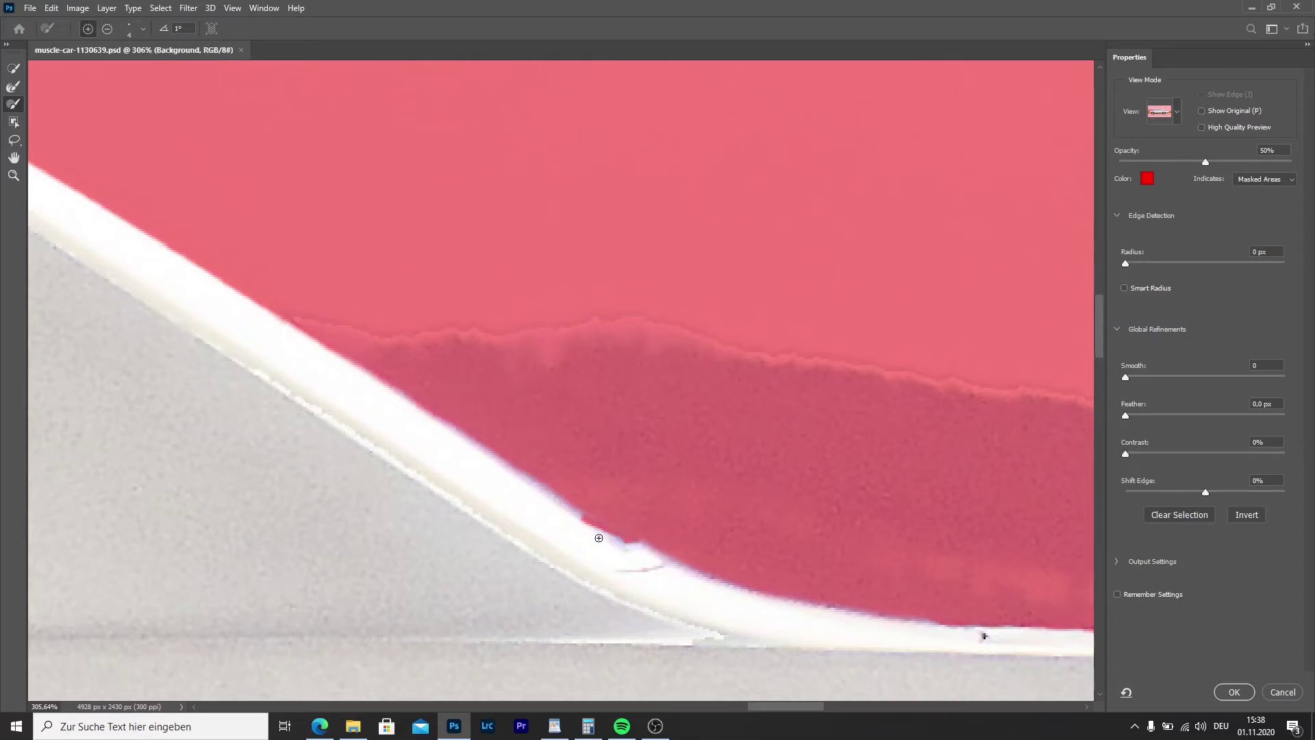
{"action": "left_click", "coordinate": [142, 29]}
{"action": "left_click", "coordinate": [108, 67]}
{"action": "left_click", "coordinate": [83, 39]}
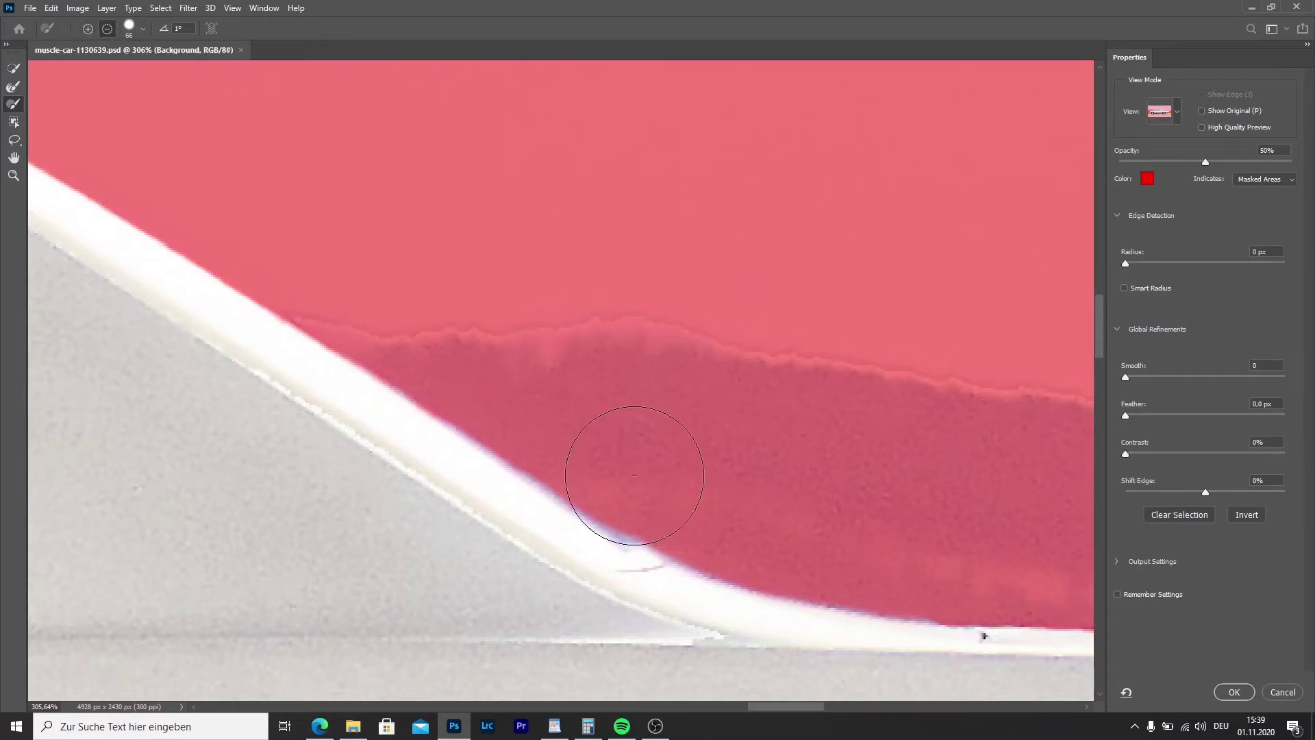
{"action": "right_click", "coordinate": [678, 487]}
Subtract most of the scenery seen through the large door window with the 66 px brush.
{"action": "key", "text": "ctrl+0"}
{"action": "scroll", "coordinate": [527, 334], "scroll_direction": "up", "scroll_amount": 8}
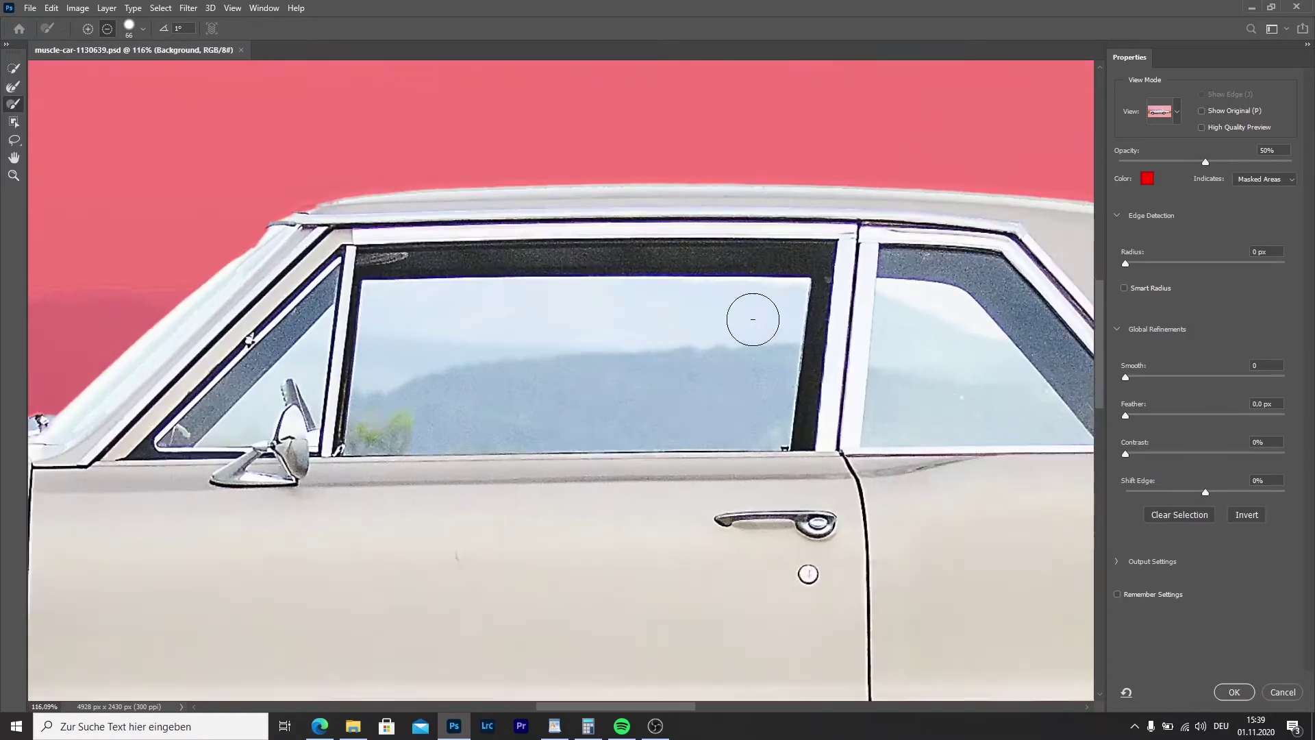
{"action": "scroll", "coordinate": [751, 317], "scroll_direction": "down", "scroll_amount": 2}
{"action": "mouse_move", "coordinate": [644, 319]}
{"action": "left_mouse_down"}
{"action": "mouse_move", "coordinate": [386, 324]}
{"action": "mouse_move", "coordinate": [394, 383]}
{"action": "left_mouse_up"}
{"action": "scroll", "coordinate": [603, 428], "scroll_direction": "up", "scroll_amount": 10}
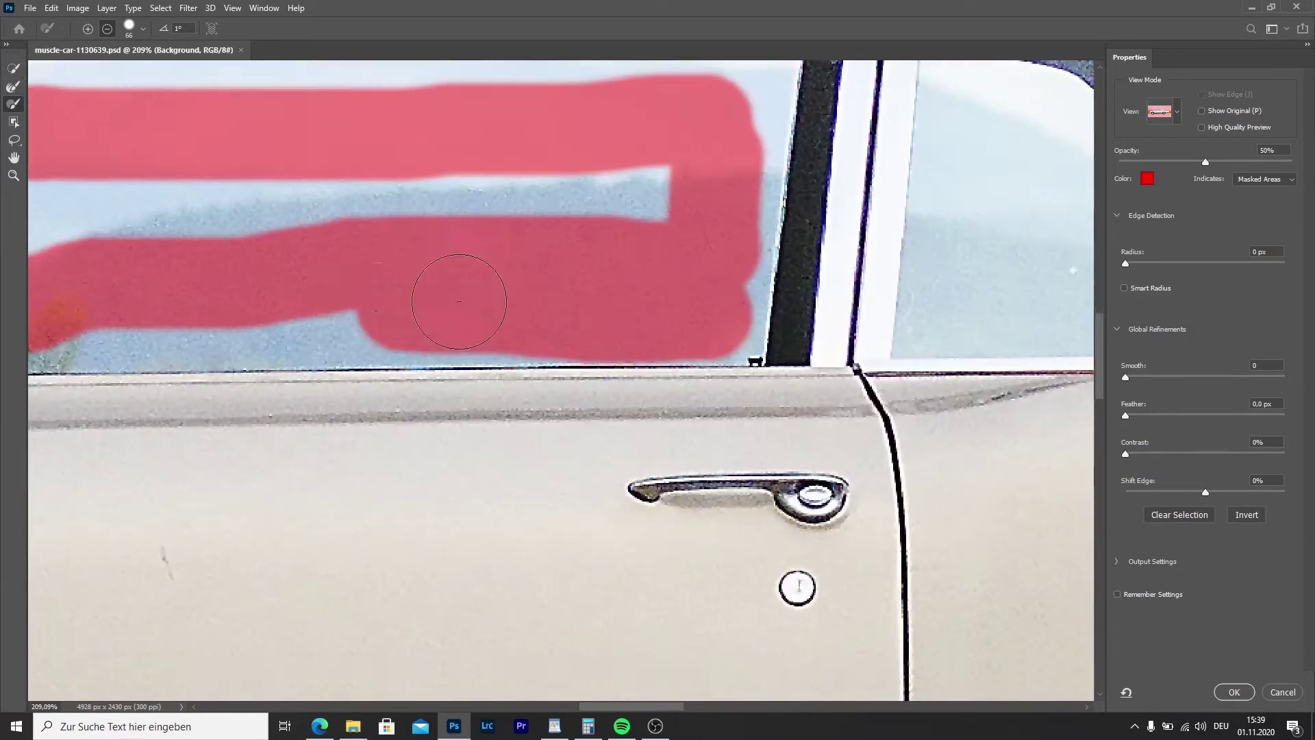
{"action": "scroll", "coordinate": [459, 293], "scroll_direction": "down", "scroll_amount": 1}
{"action": "mouse_move", "coordinate": [458, 294]}
{"action": "left_mouse_down"}
{"action": "mouse_move", "coordinate": [153, 300]}
{"action": "mouse_move", "coordinate": [404, 174]}
{"action": "left_mouse_up"}
Extend the subtracted area towards the upper and rear edges of the door window with the 66 px brush.
{"action": "scroll", "coordinate": [419, 363], "scroll_direction": "down", "scroll_amount": 5}
{"action": "mouse_move", "coordinate": [607, 175]}
{"action": "left_mouse_down"}
{"action": "mouse_move", "coordinate": [401, 190]}
{"action": "mouse_move", "coordinate": [353, 245]}
{"action": "mouse_move", "coordinate": [178, 248]}
{"action": "mouse_move", "coordinate": [170, 294]}
{"action": "mouse_move", "coordinate": [188, 194]}
{"action": "mouse_move", "coordinate": [390, 181]}
{"action": "mouse_move", "coordinate": [221, 192]}
{"action": "left_mouse_up"}
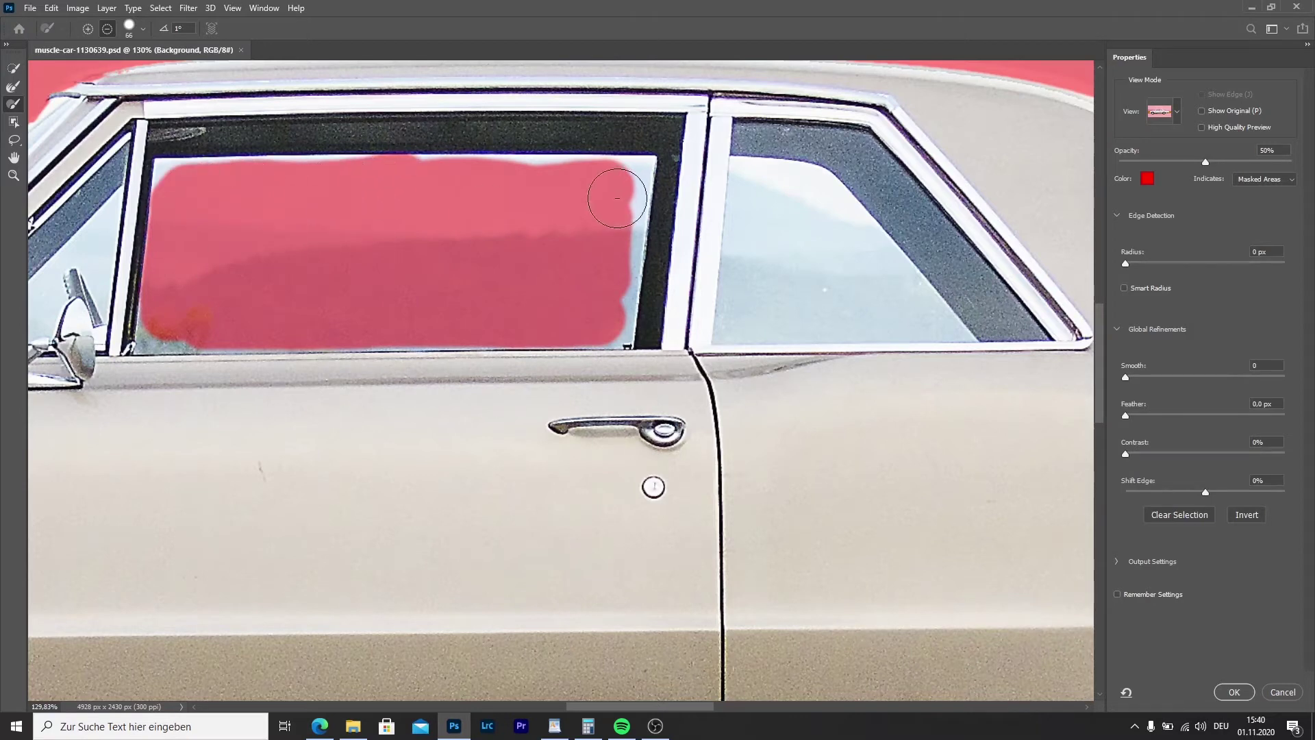
{"action": "left_click_drag", "start_coordinate": [617, 198], "coordinate": [609, 280]}
{"action": "left_click_drag", "start_coordinate": [538, 185], "coordinate": [455, 188]}
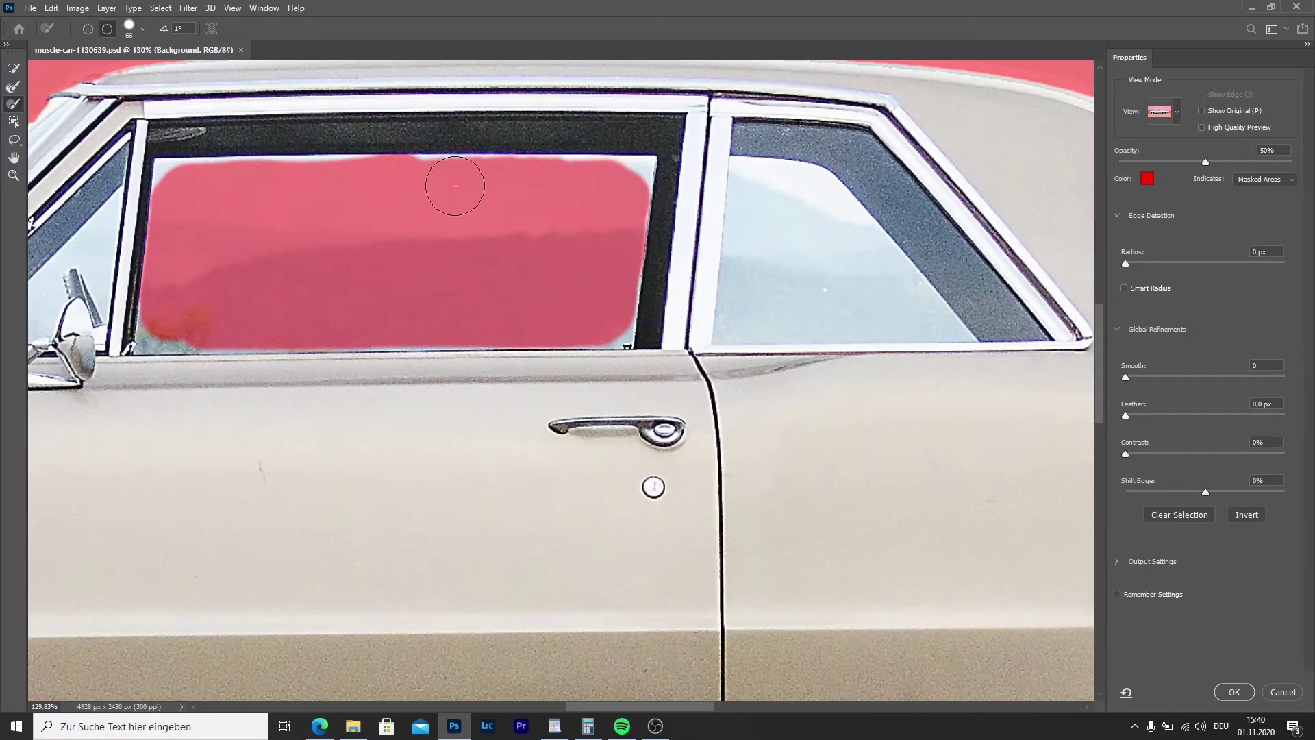
Subtract the leftover strip along the forward part of the door window's top edge with a 22 px brush.
{"action": "scroll", "coordinate": [273, 186], "scroll_direction": "up", "scroll_amount": 6}
{"action": "left_click", "coordinate": [142, 28]}
{"action": "left_click_drag", "start_coordinate": [122, 67], "coordinate": [109, 66]}
{"action": "left_click_drag", "start_coordinate": [571, 148], "coordinate": [280, 149]}
{"action": "mouse_move", "coordinate": [540, 125]}
{"action": "left_mouse_down"}
{"action": "mouse_move", "coordinate": [424, 146]}
{"action": "mouse_move", "coordinate": [207, 152]}
{"action": "left_mouse_up"}
{"action": "scroll", "coordinate": [68, 172], "scroll_direction": "down", "scroll_amount": 1}
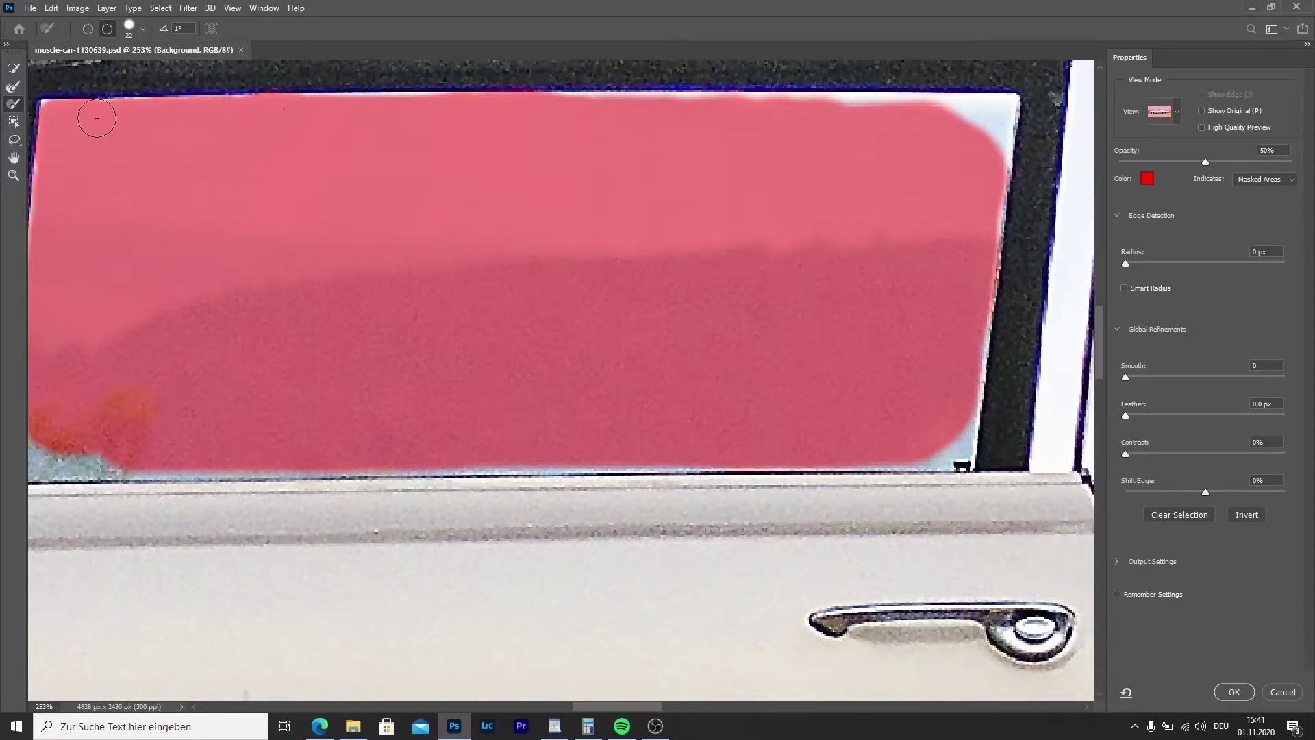
Clear the remaining scenery along the door window's top edge and in its upper rear corner with a 30 px brush.
{"action": "scroll", "coordinate": [96, 118], "scroll_direction": "up", "scroll_amount": 2}
{"action": "scroll", "coordinate": [33, 192], "scroll_direction": "up", "scroll_amount": 3}
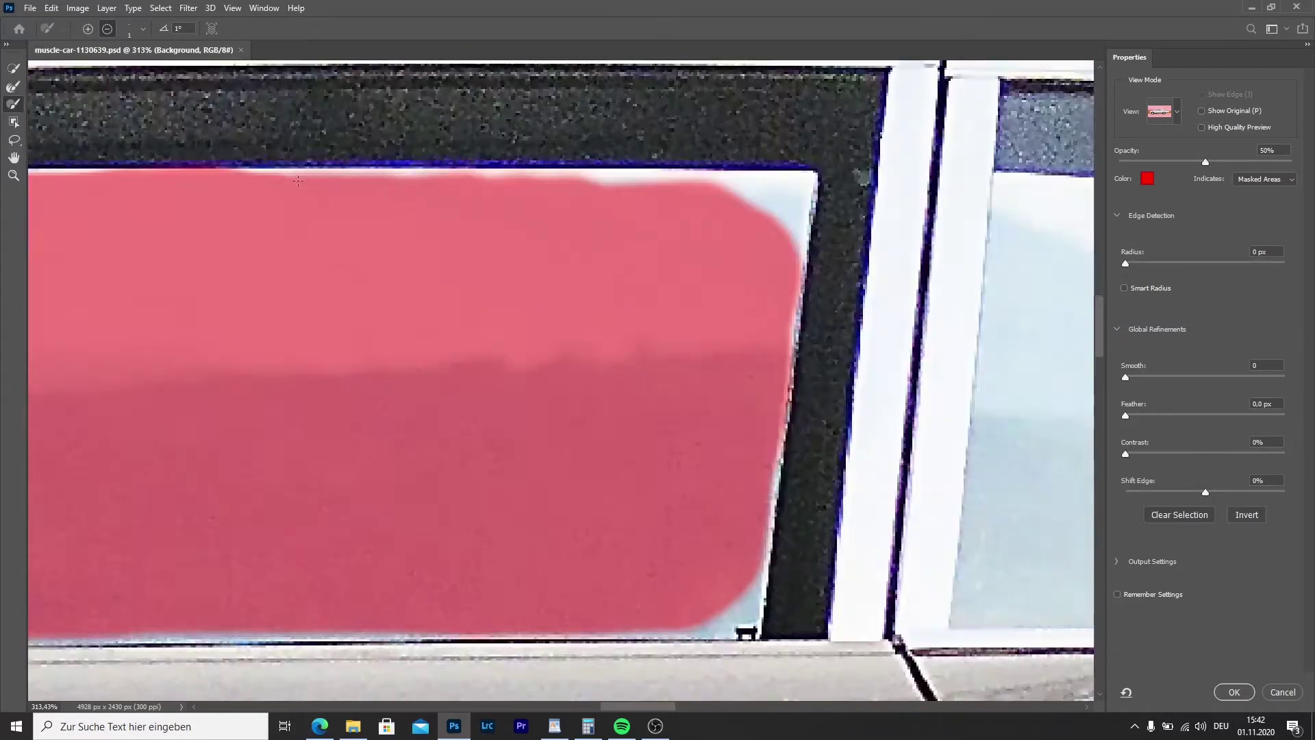
{"action": "scroll", "coordinate": [33, 192], "scroll_direction": "down", "scroll_amount": 3}
{"action": "left_click", "coordinate": [142, 29]}
{"action": "left_click_drag", "start_coordinate": [63, 68], "coordinate": [82, 69]}
{"action": "left_click_drag", "start_coordinate": [815, 185], "coordinate": [458, 187]}
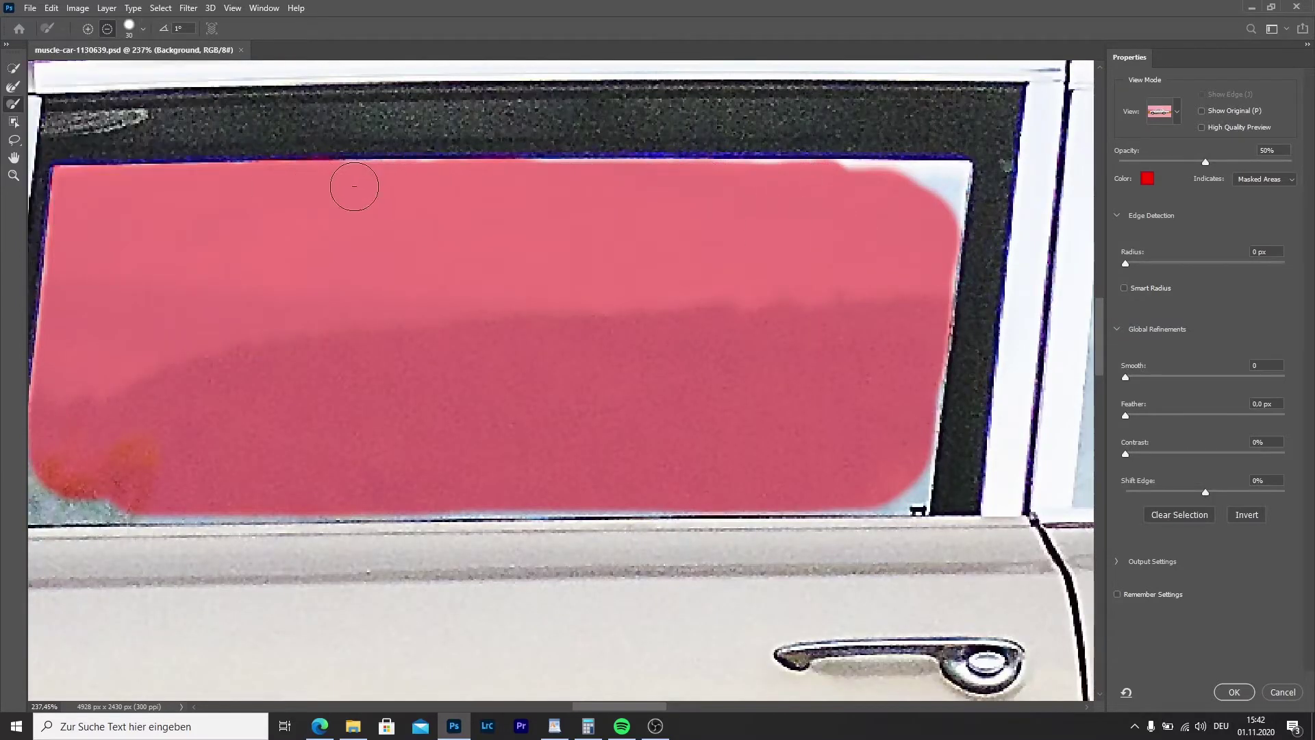
{"action": "mouse_move", "coordinate": [352, 185]}
{"action": "left_mouse_down"}
{"action": "mouse_move", "coordinate": [939, 185]}
{"action": "mouse_move", "coordinate": [646, 181]}
{"action": "left_mouse_up"}
{"action": "scroll", "coordinate": [926, 292], "scroll_direction": "down", "scroll_amount": 1}
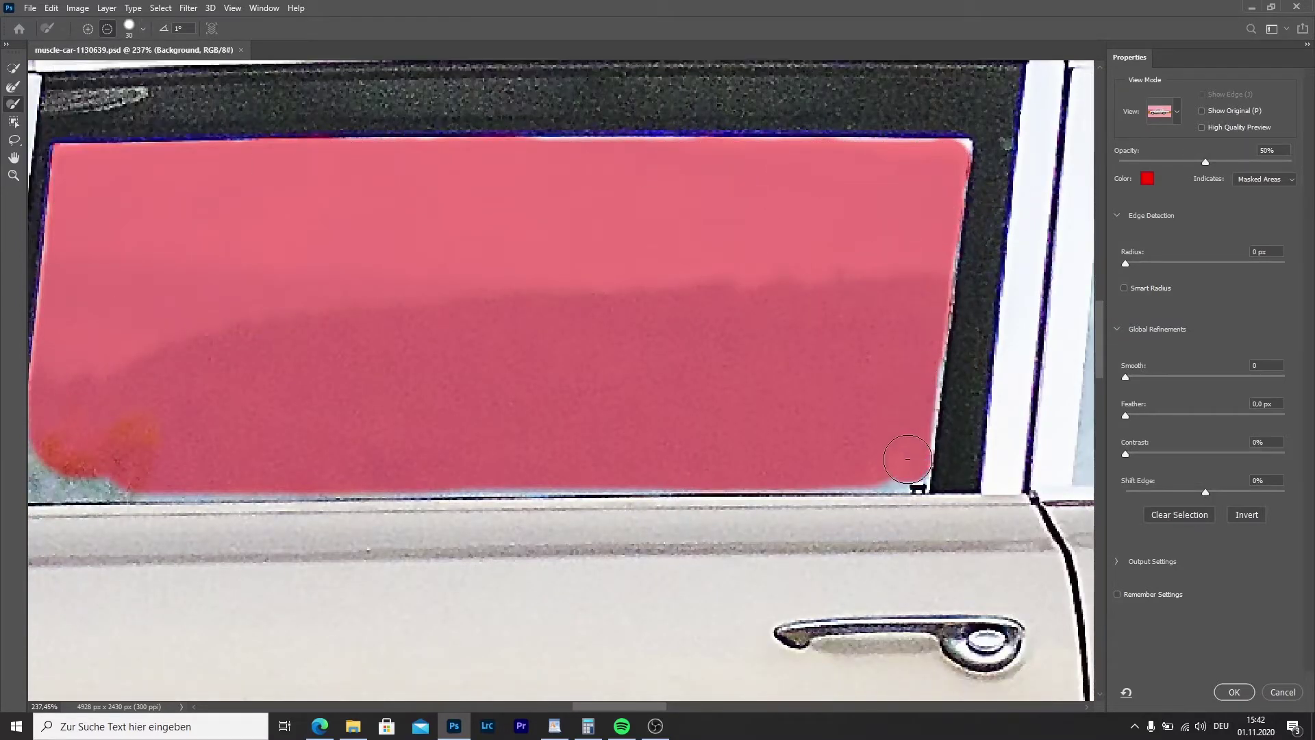
Subtract the leftover strip of scenery along the door window's lower edge with the 30 px brush.
{"action": "scroll", "coordinate": [838, 469], "scroll_direction": "up", "scroll_amount": 3}
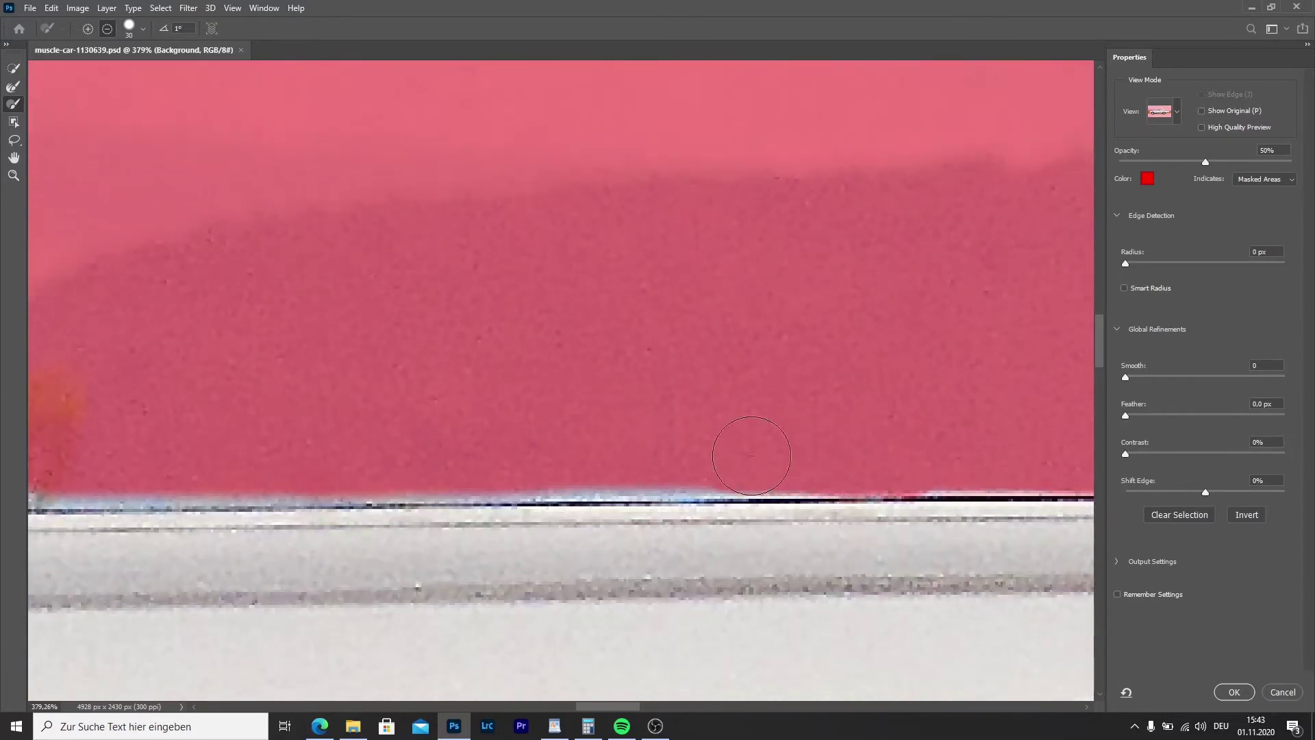
{"action": "mouse_move", "coordinate": [685, 445]}
{"action": "left_mouse_down"}
{"action": "mouse_move", "coordinate": [890, 495]}
{"action": "mouse_move", "coordinate": [623, 489]}
{"action": "mouse_move", "coordinate": [876, 493]}
{"action": "left_mouse_up"}
{"action": "scroll", "coordinate": [822, 489], "scroll_direction": "down", "scroll_amount": 1}
{"action": "left_click_drag", "start_coordinate": [620, 471], "coordinate": [655, 485]}
{"action": "scroll", "coordinate": [656, 486], "scroll_direction": "left", "scroll_amount": 5}
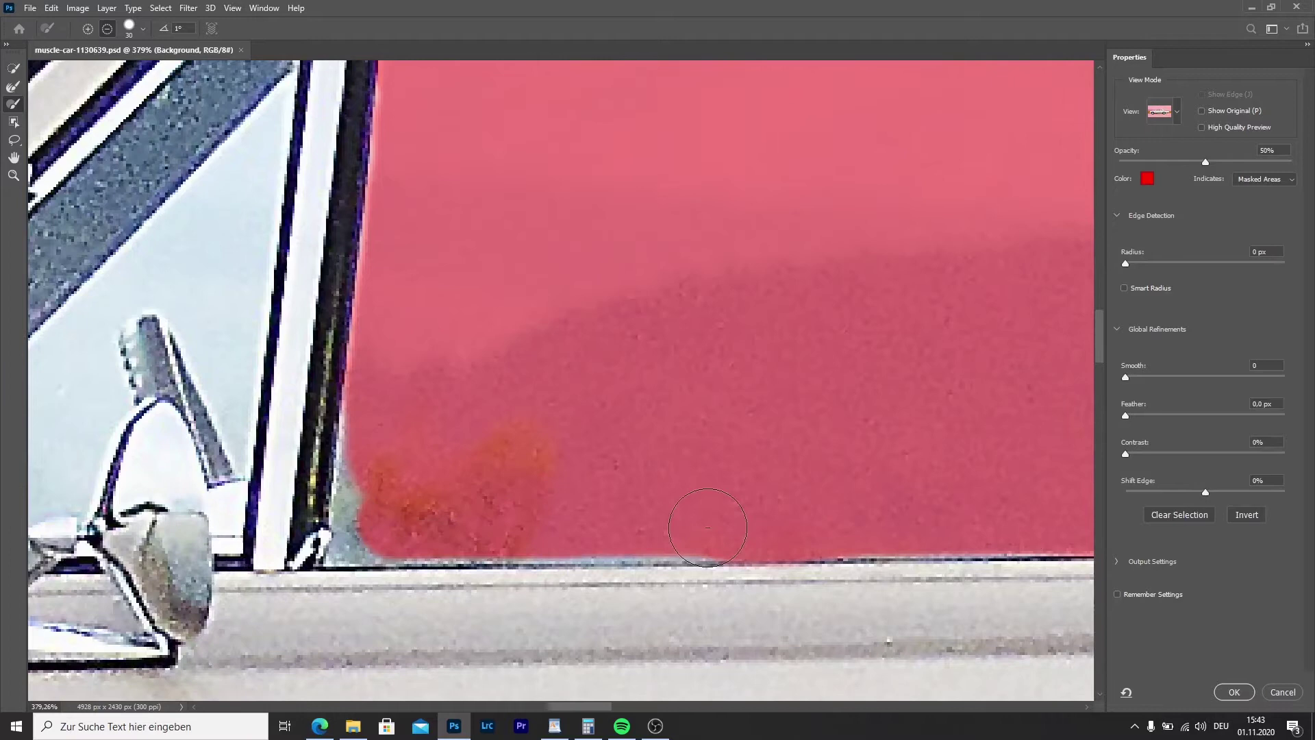
{"action": "scroll", "coordinate": [465, 425], "scroll_direction": "down", "scroll_amount": 3}
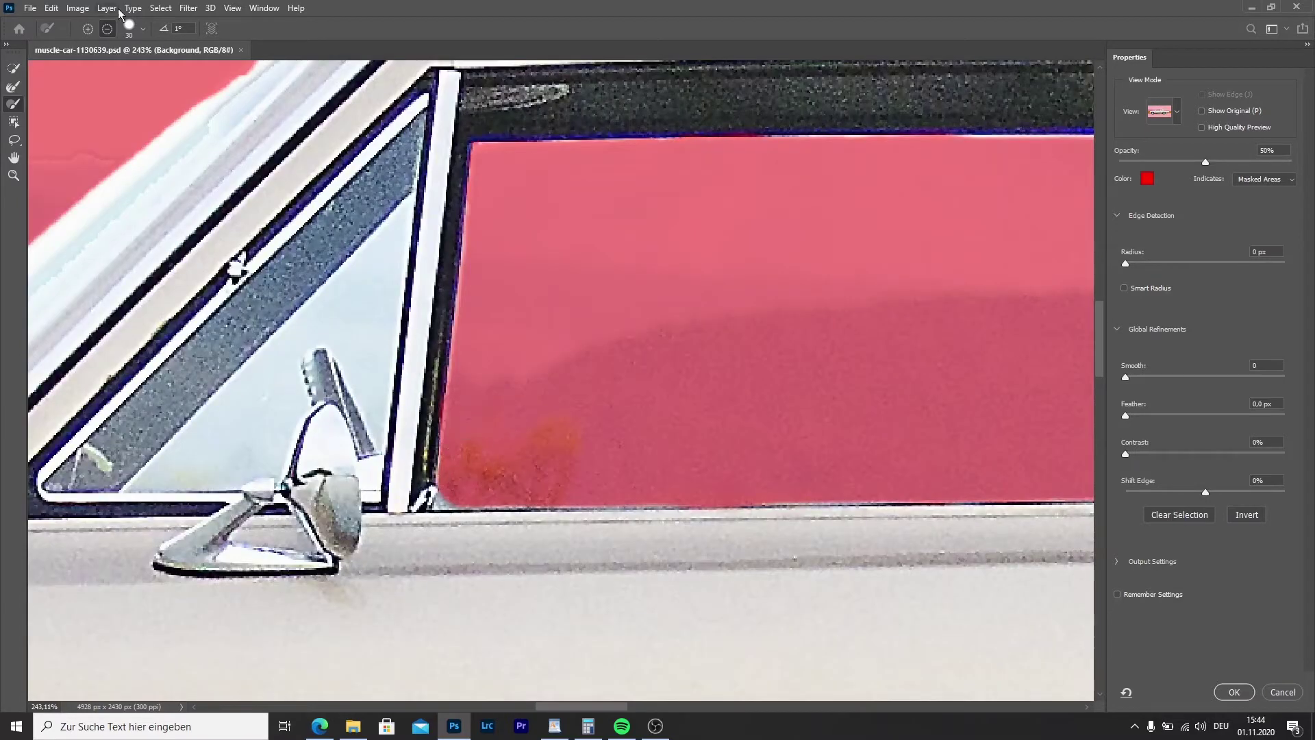
Set the brush size to 11 px and clear the door window's lower front corner beside the mirror.
{"action": "left_click", "coordinate": [129, 28]}
{"action": "type", "text": "11"}
{"action": "key", "text": "Return"}
{"action": "left_click_drag", "start_coordinate": [445, 497], "coordinate": [518, 502]}
Remove the fine remnants along the door window's top edge and upper rear corner with the 11 px brush.
{"action": "scroll", "coordinate": [1062, 338], "scroll_direction": "up", "scroll_amount": 2}
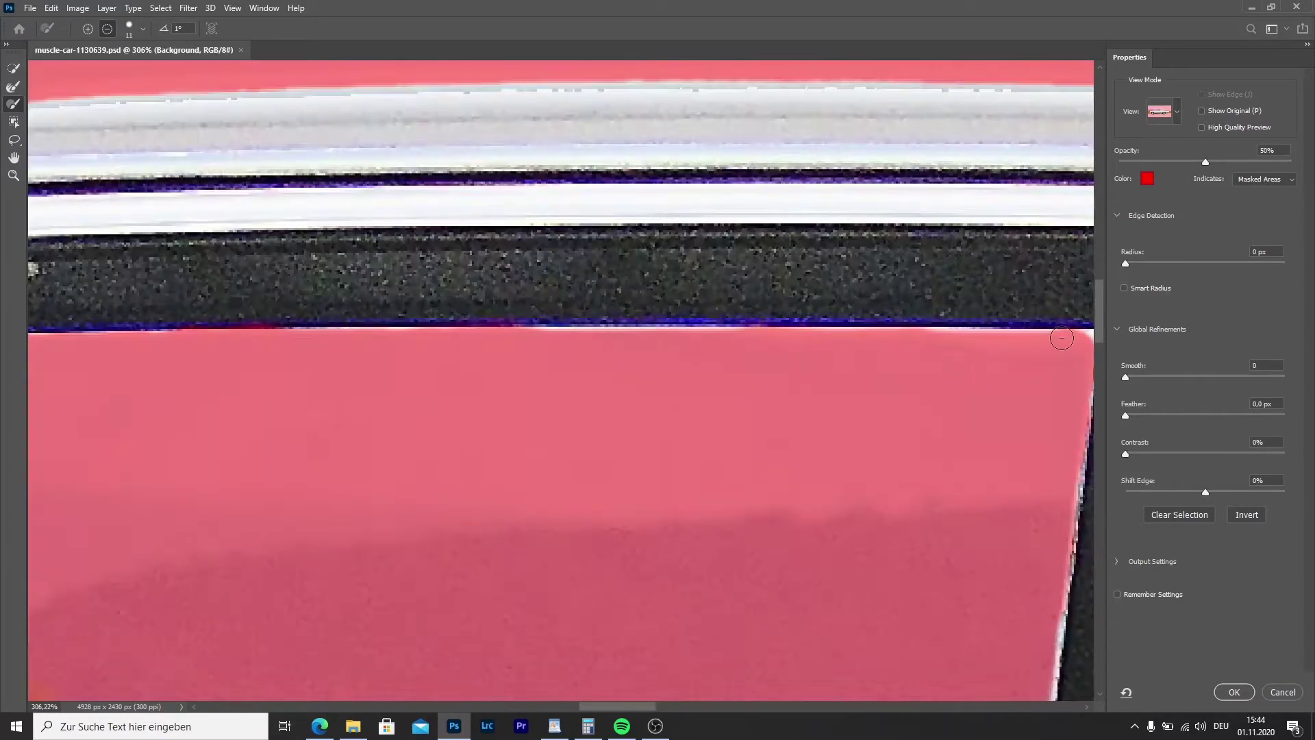
{"action": "left_click_drag", "start_coordinate": [966, 339], "coordinate": [1087, 339]}
{"action": "left_click_drag", "start_coordinate": [1086, 339], "coordinate": [431, 303]}
{"action": "scroll", "coordinate": [428, 307], "scroll_direction": "down", "scroll_amount": 3}
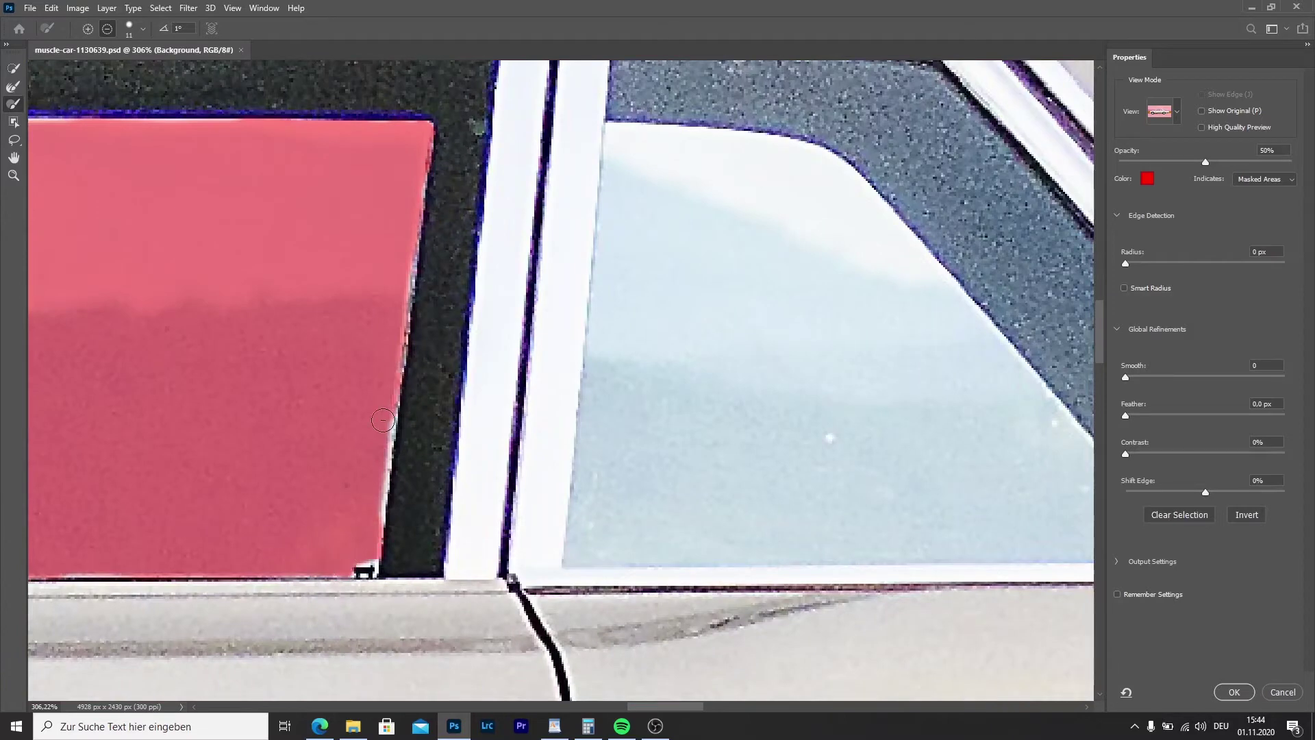
Set the brush size to 6 px and clear the thin leftover fringe along the door window's top edge.
{"action": "left_click", "coordinate": [89, 33]}
{"action": "scroll", "coordinate": [489, 503], "scroll_direction": "down", "scroll_amount": 5}
{"action": "scroll", "coordinate": [303, 561], "scroll_direction": "up", "scroll_amount": 7}
{"action": "left_click", "coordinate": [142, 29]}
{"action": "type", "text": "6"}
{"action": "key", "text": "Return"}
{"action": "scroll", "coordinate": [548, 445], "scroll_direction": "down", "scroll_amount": 6}
{"action": "scroll", "coordinate": [494, 275], "scroll_direction": "up", "scroll_amount": 4}
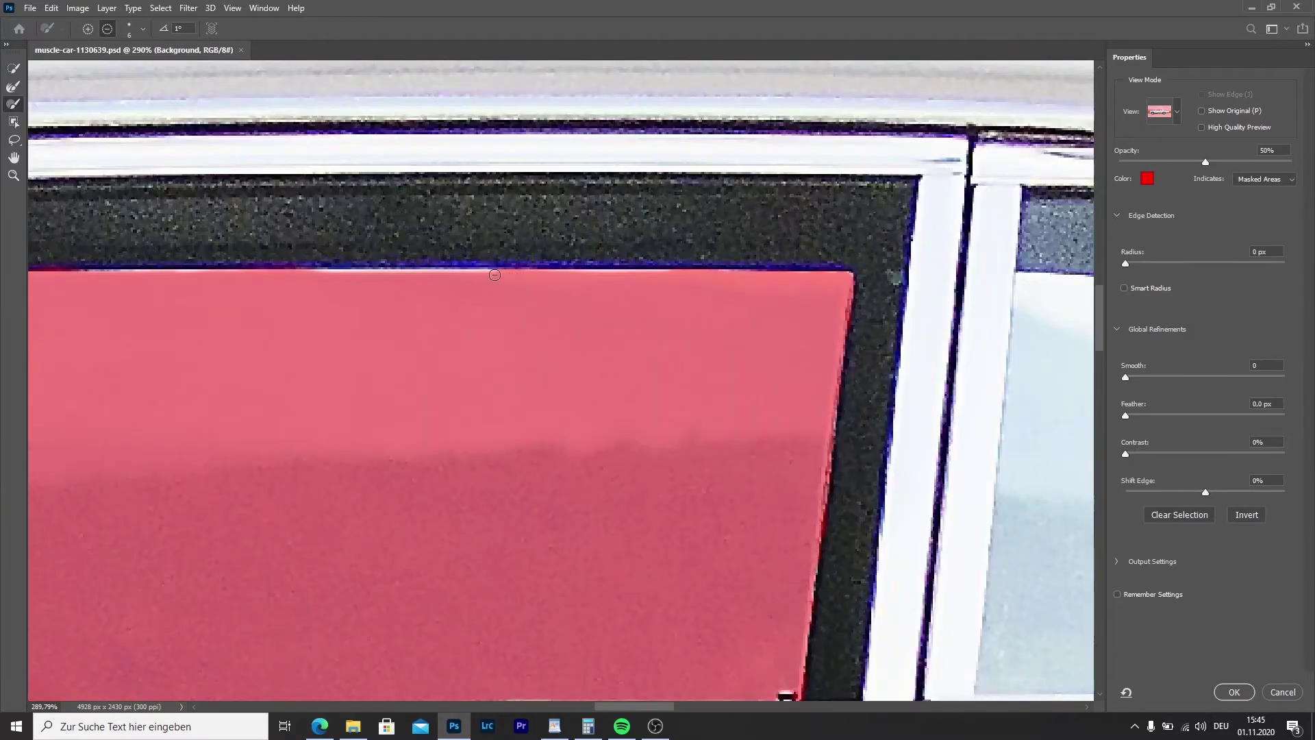
{"action": "left_click_drag", "start_coordinate": [225, 274], "coordinate": [120, 274]}
Set the brush size to 35 px and subtract the scenery filling the rear quarter window.
{"action": "scroll", "coordinate": [204, 374], "scroll_direction": "down", "scroll_amount": 6}
{"action": "scroll", "coordinate": [356, 400], "scroll_direction": "up", "scroll_amount": 5}
{"action": "left_click", "coordinate": [142, 29]}
{"action": "type", "text": "35"}
{"action": "key", "text": "Return"}
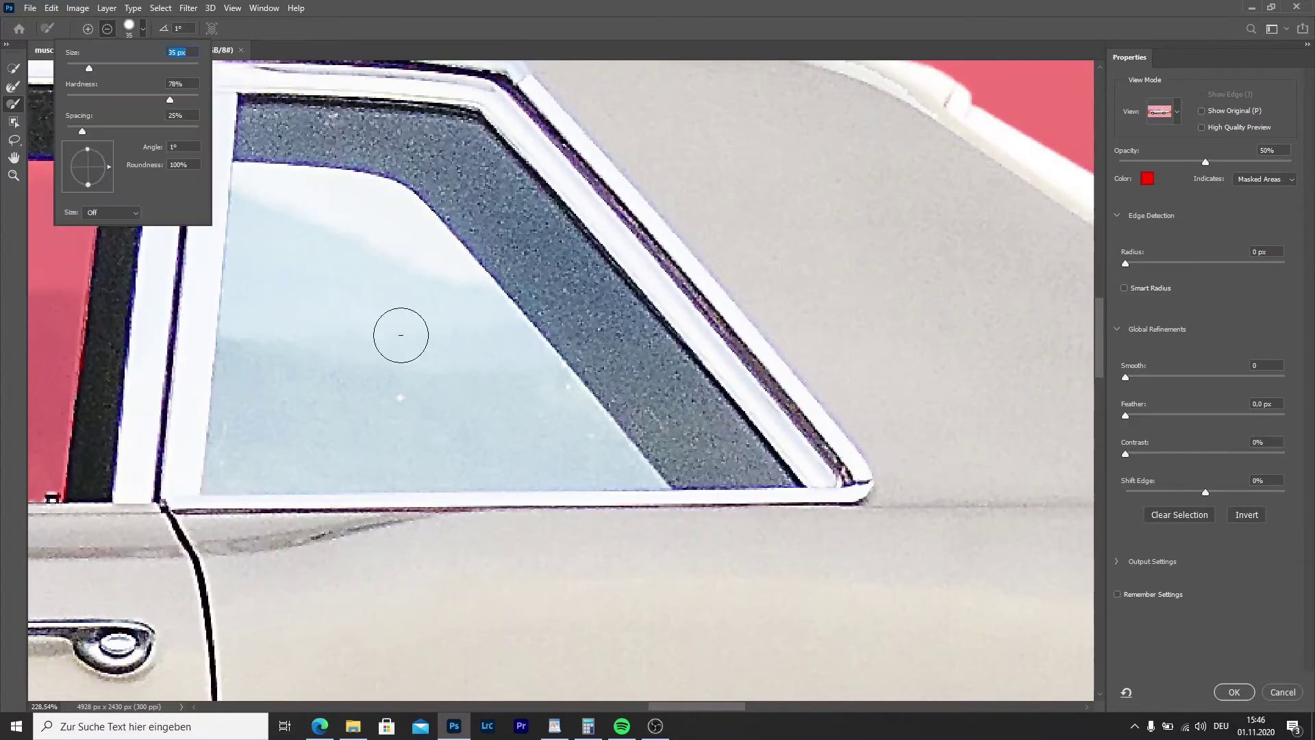
{"action": "left_click_drag", "start_coordinate": [410, 335], "coordinate": [297, 216]}
{"action": "mouse_move", "coordinate": [580, 436]}
{"action": "left_mouse_down"}
{"action": "mouse_move", "coordinate": [256, 189]}
{"action": "mouse_move", "coordinate": [382, 208]}
{"action": "mouse_move", "coordinate": [523, 365]}
{"action": "mouse_move", "coordinate": [506, 338]}
{"action": "mouse_move", "coordinate": [522, 352]}
{"action": "mouse_move", "coordinate": [258, 194]}
{"action": "mouse_move", "coordinate": [290, 500]}
{"action": "left_mouse_up"}
{"action": "scroll", "coordinate": [255, 244], "scroll_direction": "up", "scroll_amount": 5}
{"action": "mouse_move", "coordinate": [293, 178]}
{"action": "left_mouse_down"}
{"action": "mouse_move", "coordinate": [293, 309]}
{"action": "mouse_move", "coordinate": [244, 438]}
{"action": "mouse_move", "coordinate": [253, 414]}
{"action": "mouse_move", "coordinate": [438, 404]}
{"action": "left_mouse_up"}
Reduce the brush size to 9 px and clear the rear quarter window's upper front corner, front edge and lower edge.
{"action": "scroll", "coordinate": [244, 446], "scroll_direction": "down", "scroll_amount": 2}
{"action": "scroll", "coordinate": [332, 235], "scroll_direction": "up", "scroll_amount": 3}
{"action": "left_click", "coordinate": [143, 29]}
{"action": "left_click_drag", "start_coordinate": [96, 69], "coordinate": [78, 69]}
{"action": "mouse_move", "coordinate": [293, 147]}
{"action": "left_mouse_down"}
{"action": "mouse_move", "coordinate": [264, 152]}
{"action": "mouse_move", "coordinate": [263, 182]}
{"action": "left_mouse_up"}
{"action": "scroll", "coordinate": [253, 226], "scroll_direction": "down", "scroll_amount": 3}
{"action": "left_click_drag", "start_coordinate": [226, 466], "coordinate": [228, 524]}
{"action": "mouse_move", "coordinate": [850, 409]}
{"action": "left_mouse_down"}
{"action": "mouse_move", "coordinate": [952, 522]}
{"action": "mouse_move", "coordinate": [353, 498]}
{"action": "left_mouse_up"}
Subtract the leftover strip of scenery along the rear quarter window's bottom edge with the 9 px brush.
{"action": "scroll", "coordinate": [384, 493], "scroll_direction": "down", "scroll_amount": 1}
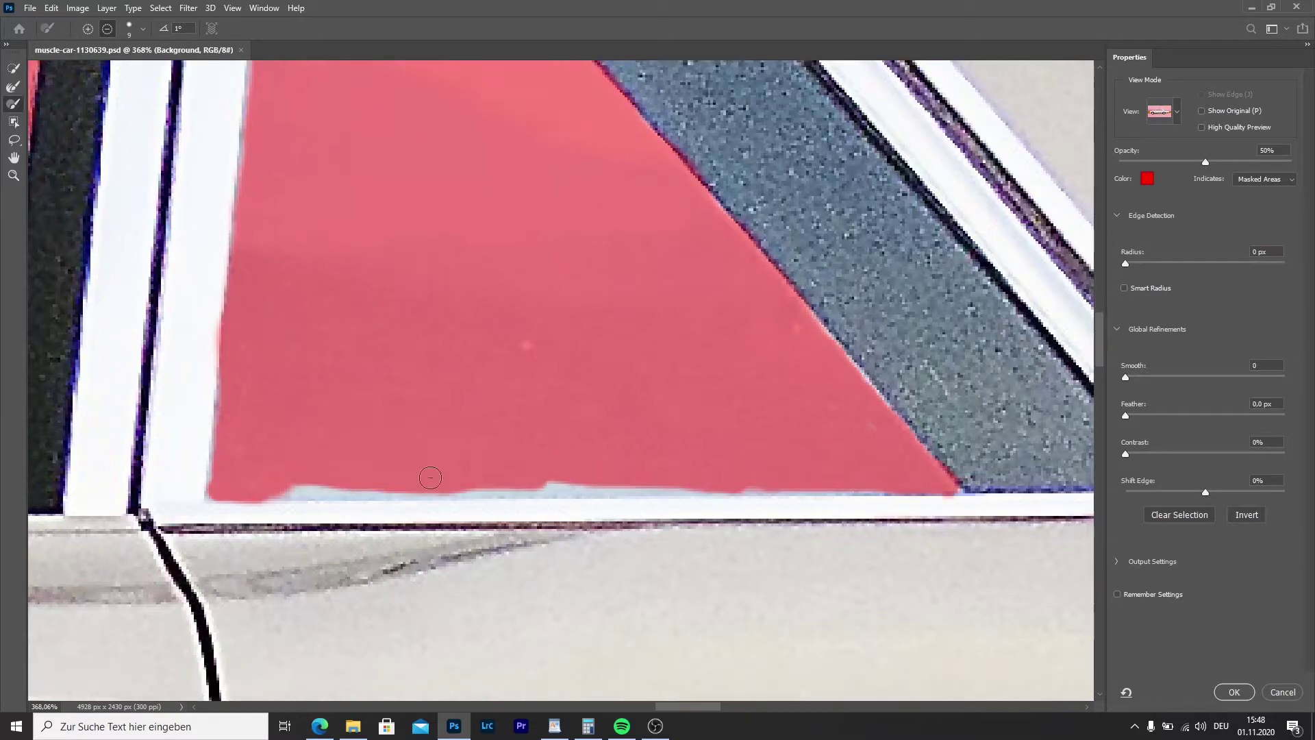
{"action": "left_click_drag", "start_coordinate": [757, 485], "coordinate": [267, 485]}
{"action": "left_click_drag", "start_coordinate": [884, 484], "coordinate": [497, 488]}
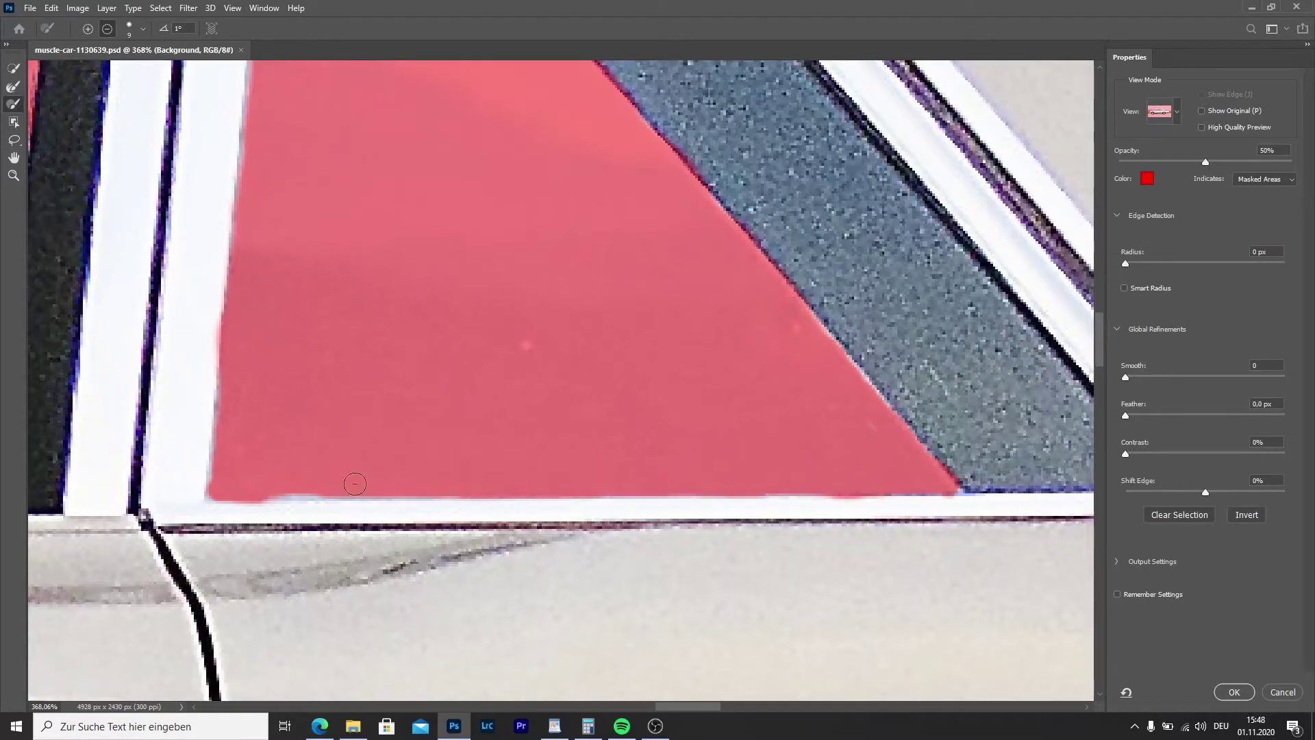
Subtract the scenery along the slanted edge of the small front vent window with the 9 px brush.
{"action": "scroll", "coordinate": [429, 308], "scroll_direction": "down", "scroll_amount": 8}
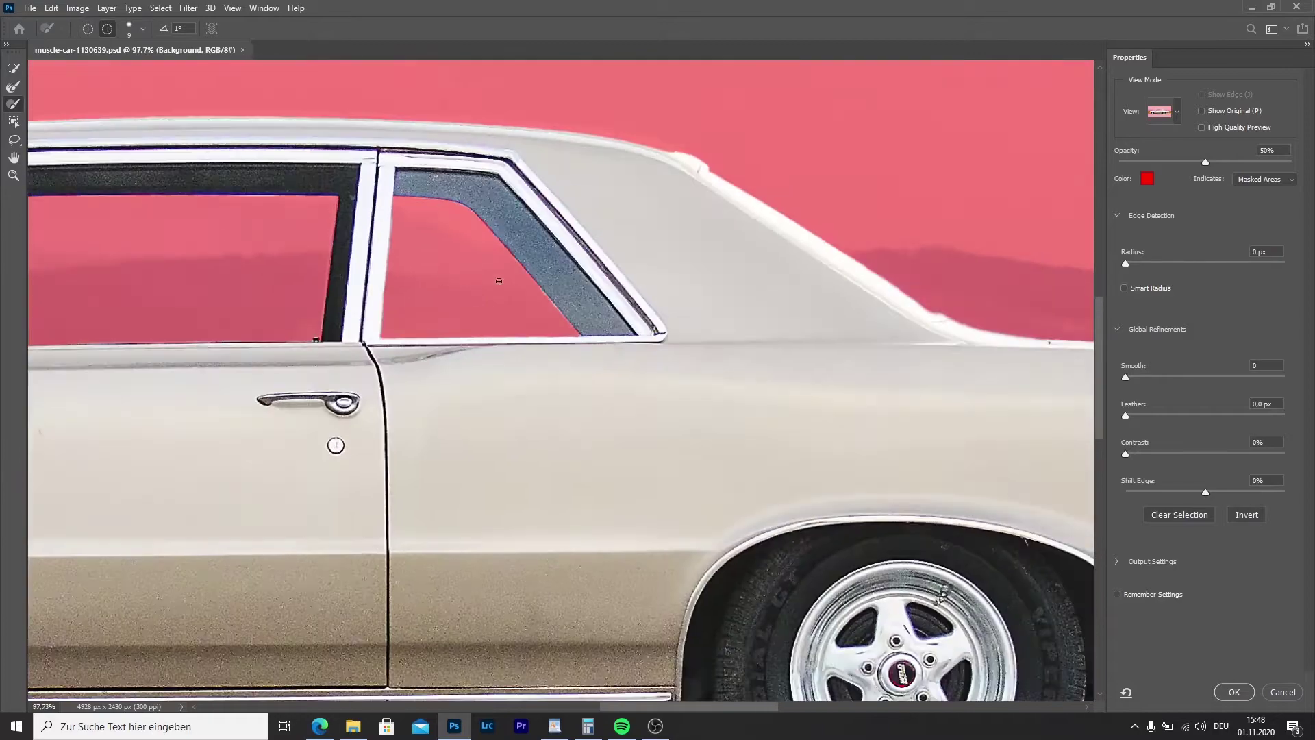
{"action": "scroll", "coordinate": [501, 294], "scroll_direction": "up", "scroll_amount": 8}
{"action": "scroll", "coordinate": [627, 379], "scroll_direction": "down", "scroll_amount": 8}
{"action": "scroll", "coordinate": [380, 322], "scroll_direction": "up", "scroll_amount": 4}
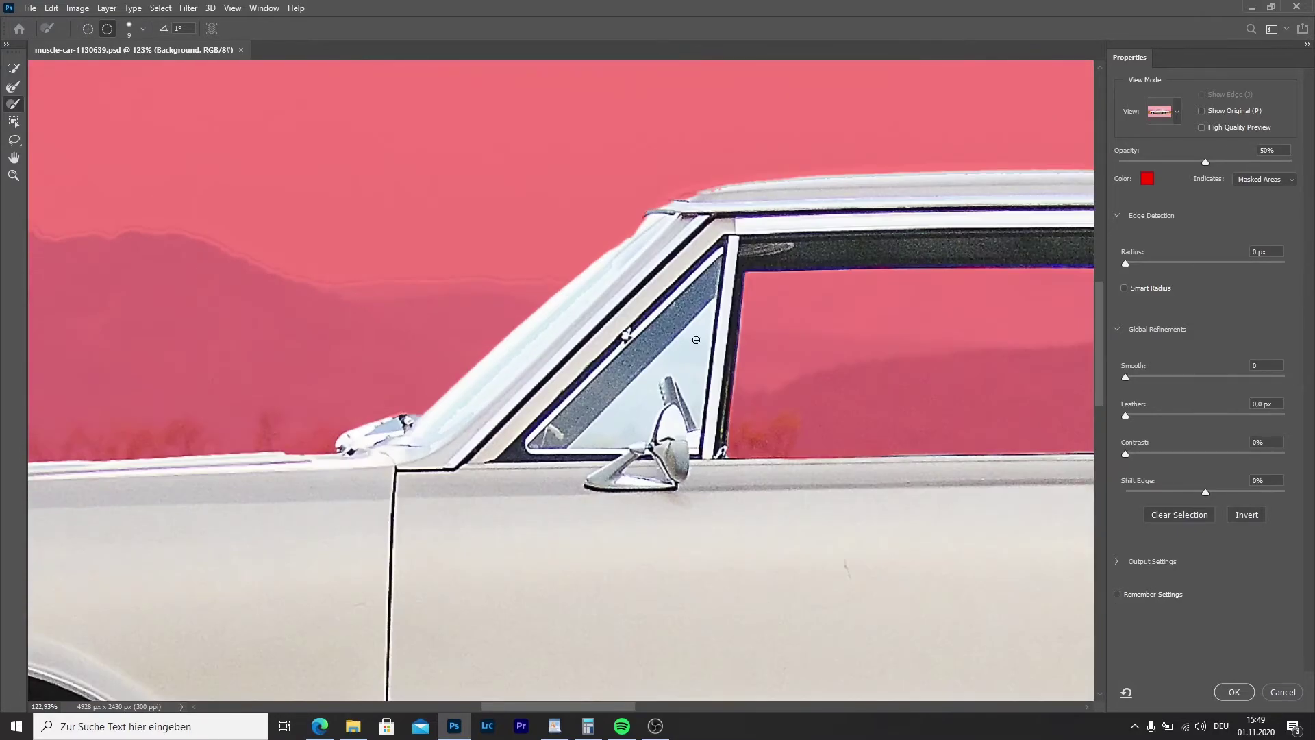
{"action": "scroll", "coordinate": [697, 339], "scroll_direction": "up", "scroll_amount": 3}
{"action": "left_click_drag", "start_coordinate": [777, 250], "coordinate": [528, 541]}
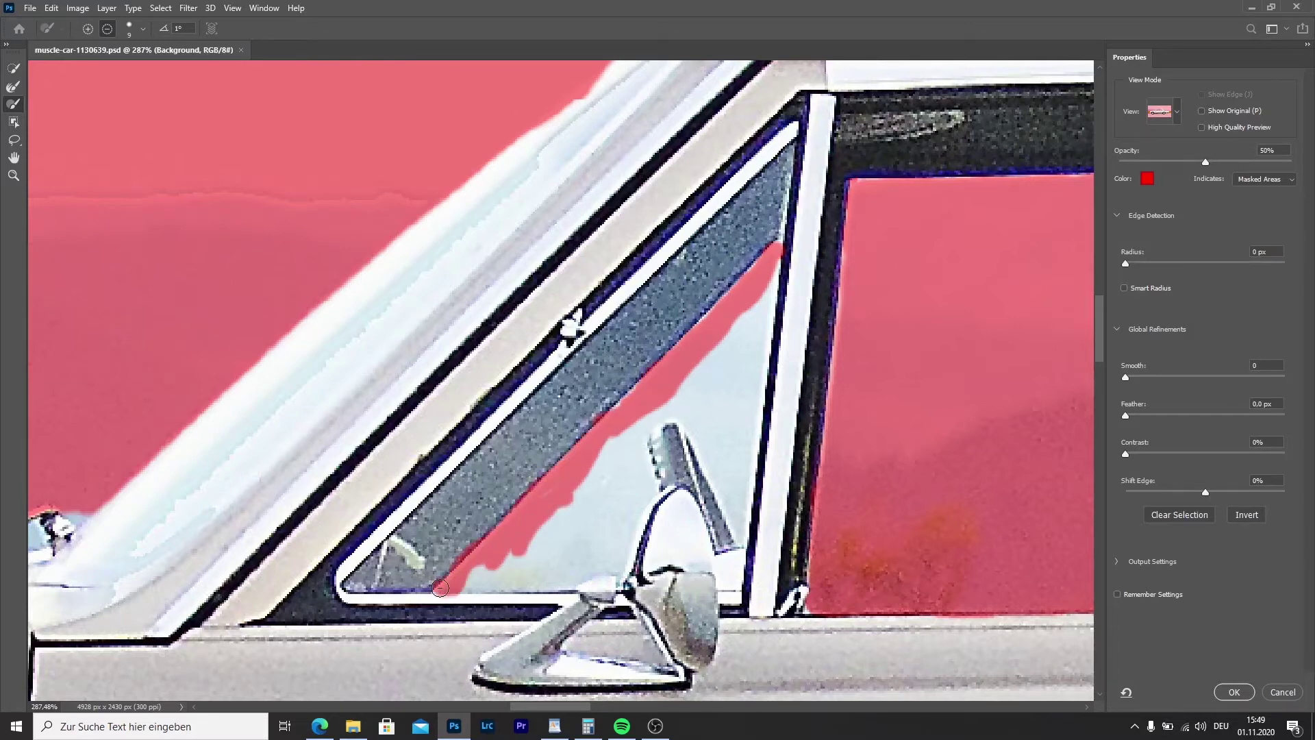
{"action": "scroll", "coordinate": [759, 312], "scroll_direction": "up", "scroll_amount": 3}
{"action": "mouse_move", "coordinate": [724, 137]}
{"action": "left_mouse_down"}
{"action": "mouse_move", "coordinate": [718, 350]}
{"action": "mouse_move", "coordinate": [661, 365]}
{"action": "mouse_move", "coordinate": [704, 187]}
{"action": "mouse_move", "coordinate": [649, 264]}
{"action": "mouse_move", "coordinate": [454, 394]}
{"action": "left_mouse_up"}
Clear the rest of the vent window around the side mirror, adjusting the brush size for the narrow and open areas.
{"action": "scroll", "coordinate": [532, 314], "scroll_direction": "down", "scroll_amount": 1}
{"action": "left_click_drag", "start_coordinate": [532, 314], "coordinate": [599, 211]}
{"action": "scroll", "coordinate": [575, 165], "scroll_direction": "down", "scroll_amount": 1}
{"action": "mouse_move", "coordinate": [431, 370]}
{"action": "left_mouse_down"}
{"action": "mouse_move", "coordinate": [501, 244]}
{"action": "mouse_move", "coordinate": [411, 346]}
{"action": "left_mouse_up"}
{"action": "right_click", "coordinate": [404, 340], "text": "alt"}
{"action": "mouse_move", "coordinate": [498, 292]}
{"action": "left_mouse_down"}
{"action": "mouse_move", "coordinate": [355, 382]}
{"action": "mouse_move", "coordinate": [461, 364]}
{"action": "mouse_move", "coordinate": [503, 293]}
{"action": "left_mouse_up"}
{"action": "right_click", "coordinate": [503, 294], "text": "alt"}
{"action": "mouse_move", "coordinate": [506, 350]}
{"action": "left_mouse_down"}
{"action": "mouse_move", "coordinate": [467, 386]}
{"action": "mouse_move", "coordinate": [262, 416]}
{"action": "left_mouse_up"}
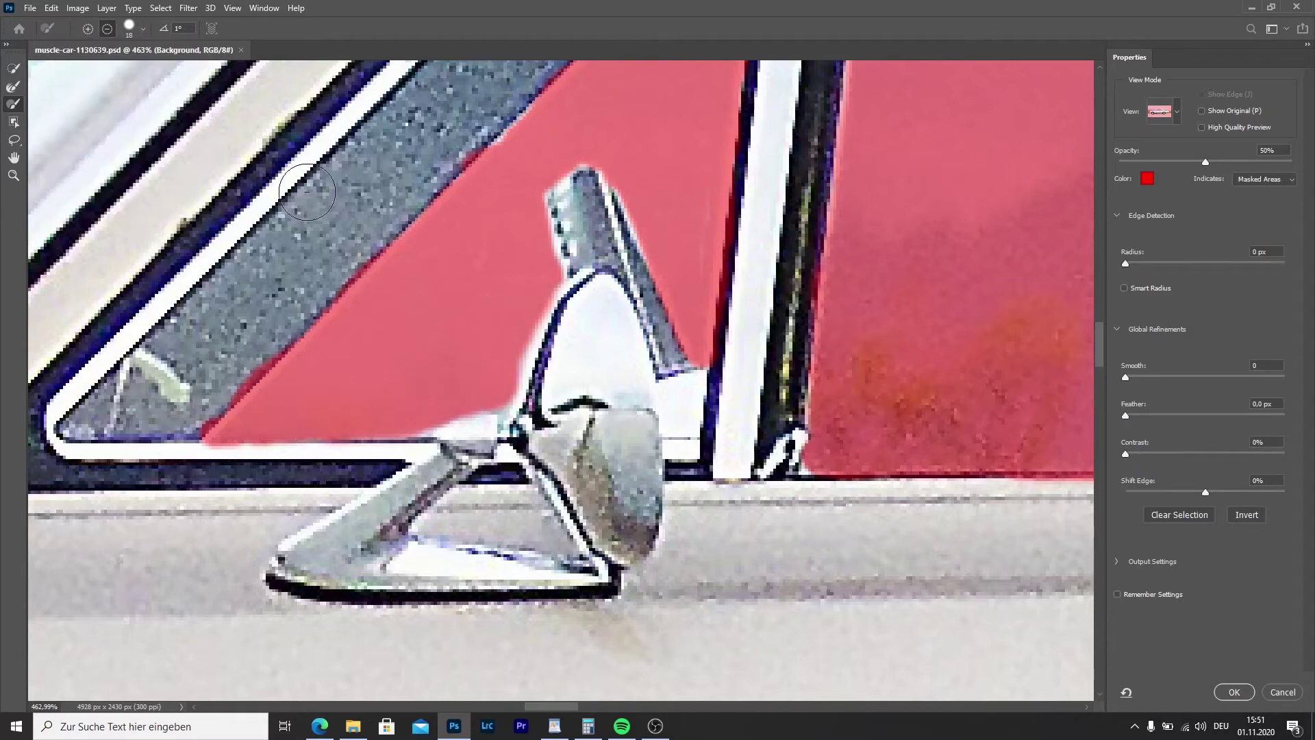
Switch the brush to adding and paint the roof's front corner above the windshield back into the selection.
{"action": "scroll", "coordinate": [543, 130], "scroll_direction": "up", "scroll_amount": 2}
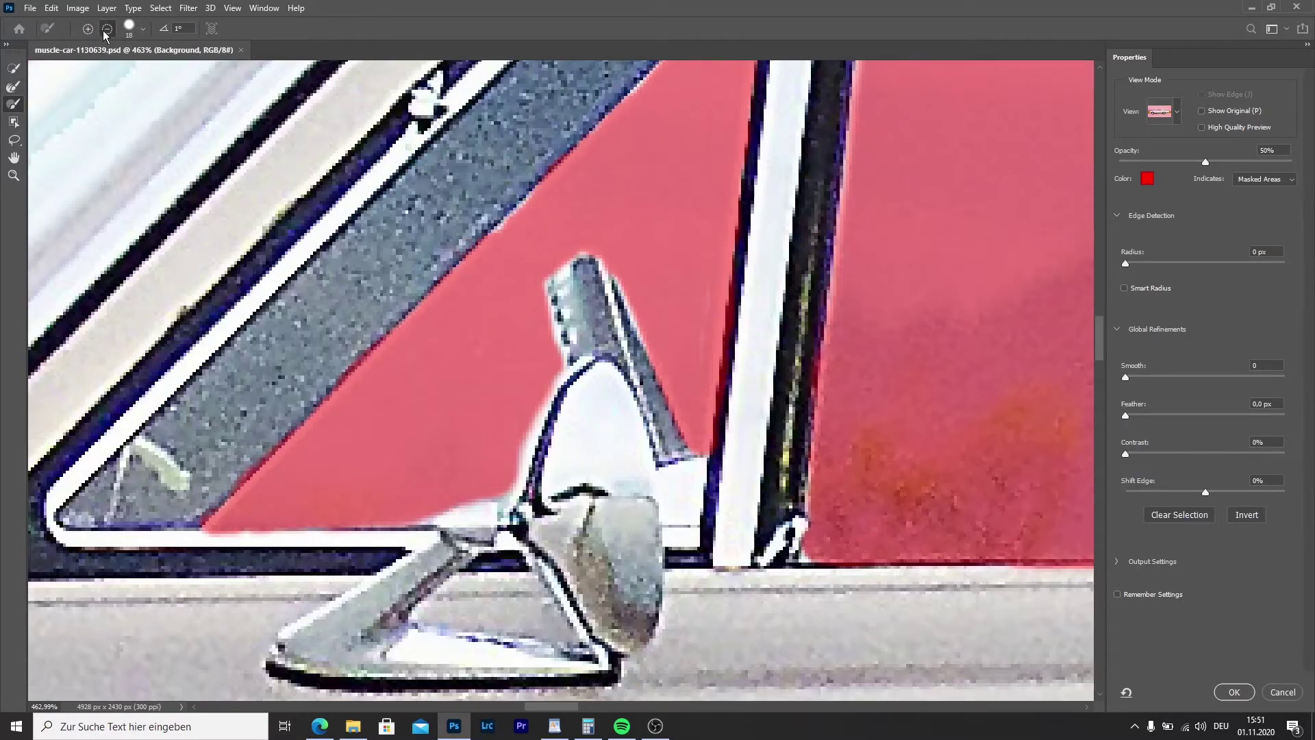
{"action": "scroll", "coordinate": [533, 229], "scroll_direction": "up", "scroll_amount": 4}
{"action": "scroll", "coordinate": [743, 252], "scroll_direction": "down", "scroll_amount": 8}
{"action": "scroll", "coordinate": [645, 270], "scroll_direction": "up", "scroll_amount": 3}
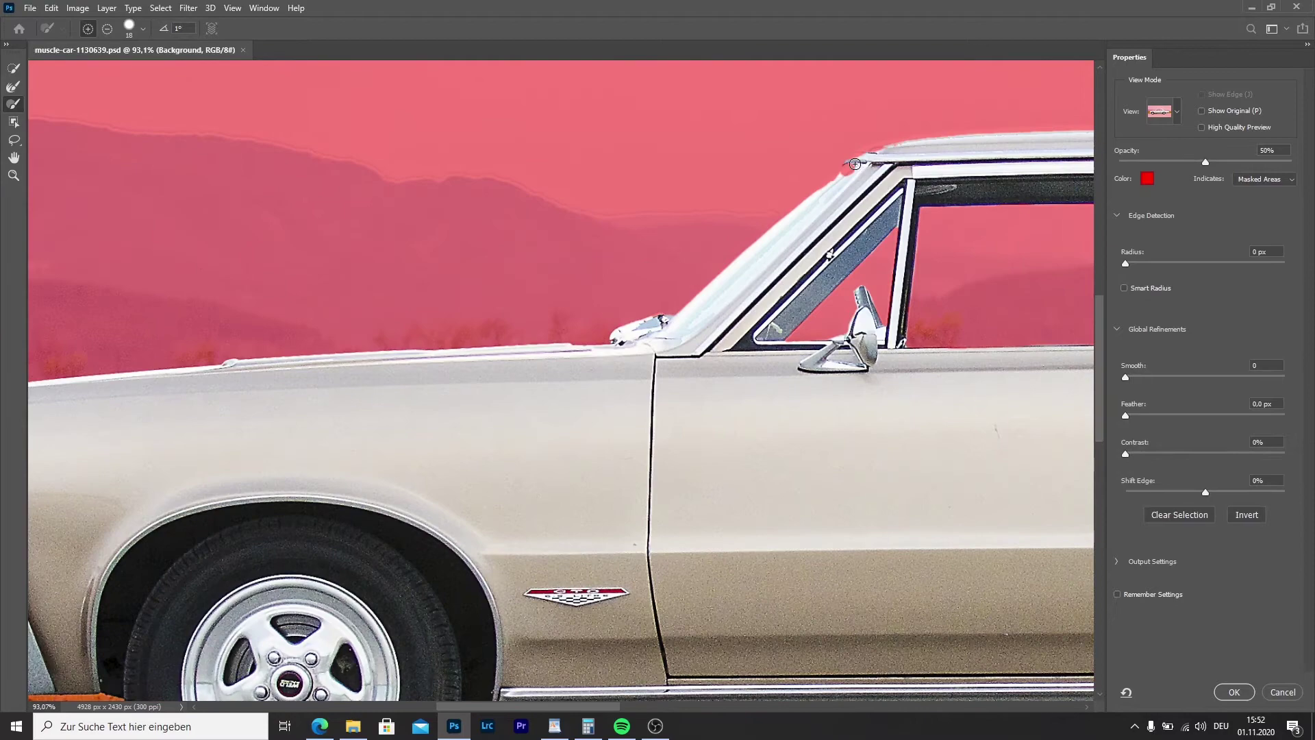
{"action": "left_click_drag", "start_coordinate": [855, 163], "coordinate": [826, 189]}
{"action": "scroll", "coordinate": [649, 302], "scroll_direction": "up", "scroll_amount": 3}
{"action": "scroll", "coordinate": [933, 89], "scroll_direction": "up", "scroll_amount": 2}
{"action": "scroll", "coordinate": [1009, 138], "scroll_direction": "down", "scroll_amount": 8}
{"action": "scroll", "coordinate": [505, 243], "scroll_direction": "up", "scroll_amount": 8}
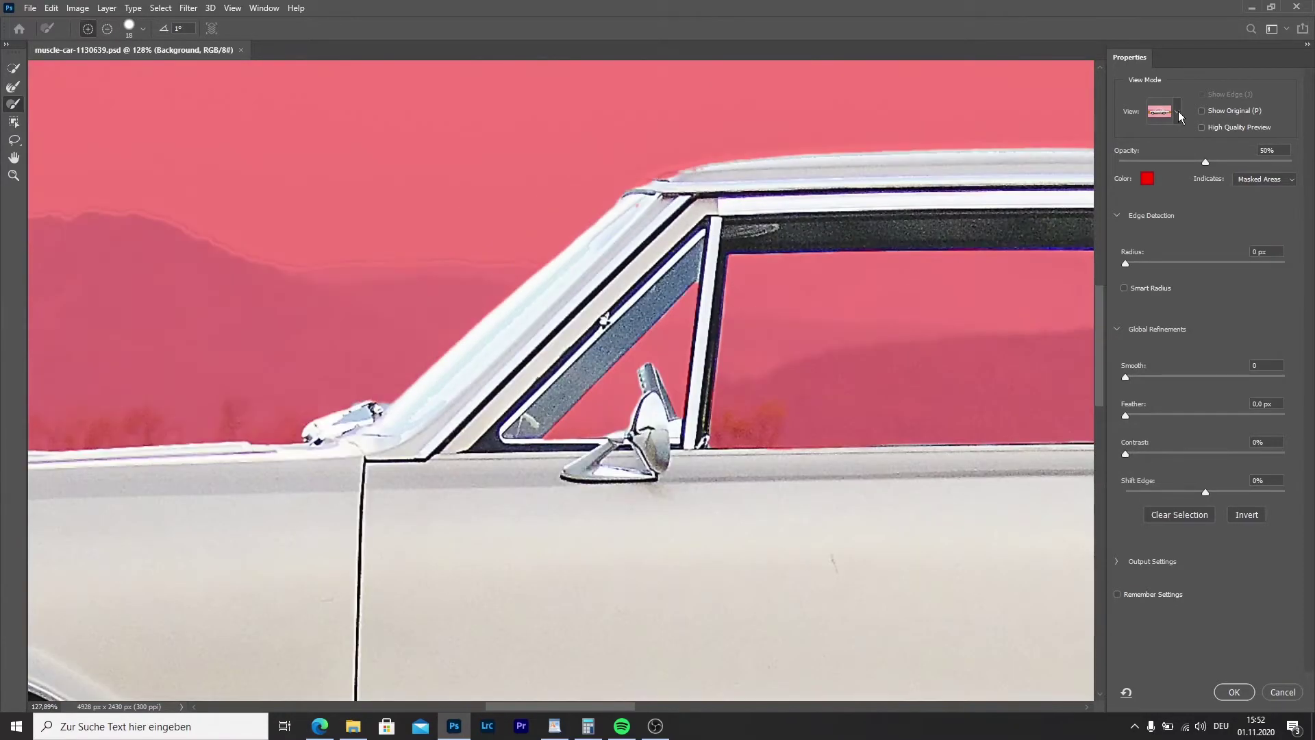
Preview the selection in another view mode and return to the Overlay view.
{"action": "left_click", "coordinate": [1178, 117]}
{"action": "left_click", "coordinate": [1159, 145]}
{"action": "left_click", "coordinate": [1160, 198]}
Paint the roof's upper edge back into the selection from the windshield to the rear pillar.
{"action": "scroll", "coordinate": [753, 247], "scroll_direction": "up", "scroll_amount": 3}
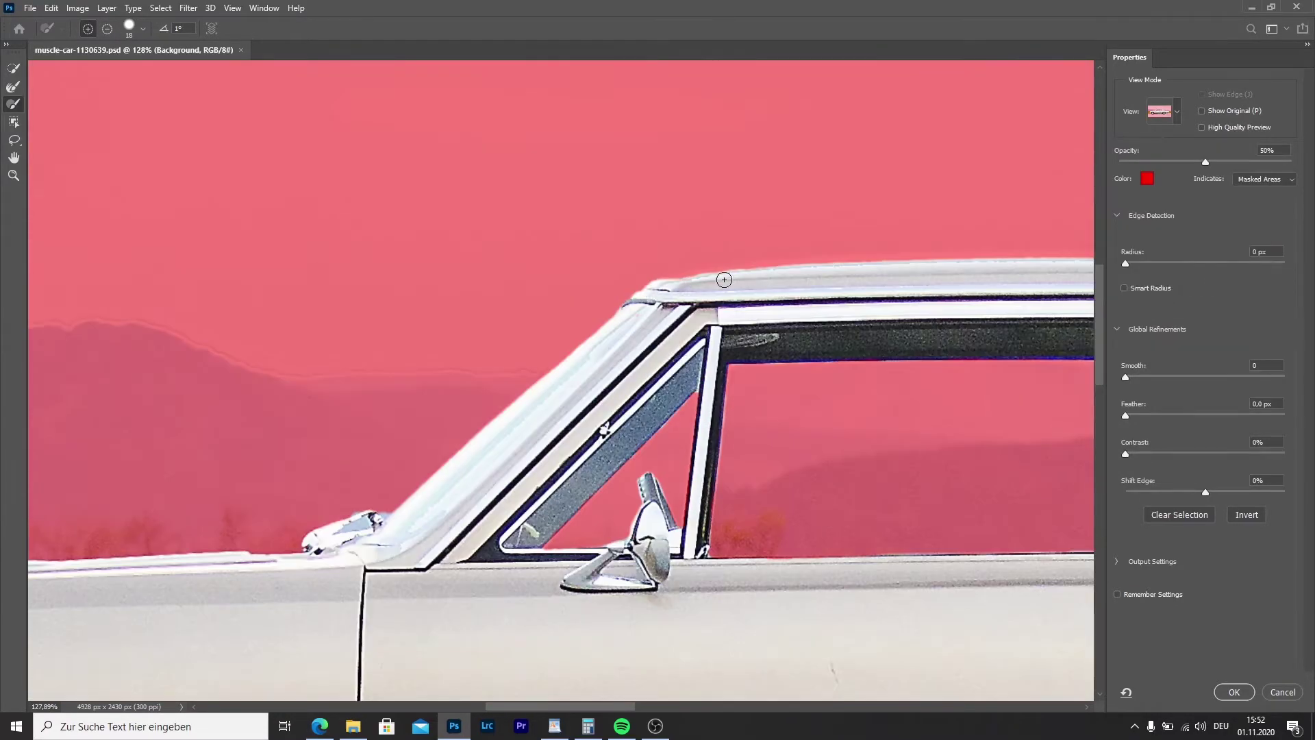
{"action": "left_click_drag", "start_coordinate": [550, 706], "coordinate": [603, 705]}
{"action": "scroll", "coordinate": [428, 274], "scroll_direction": "up", "scroll_amount": 1}
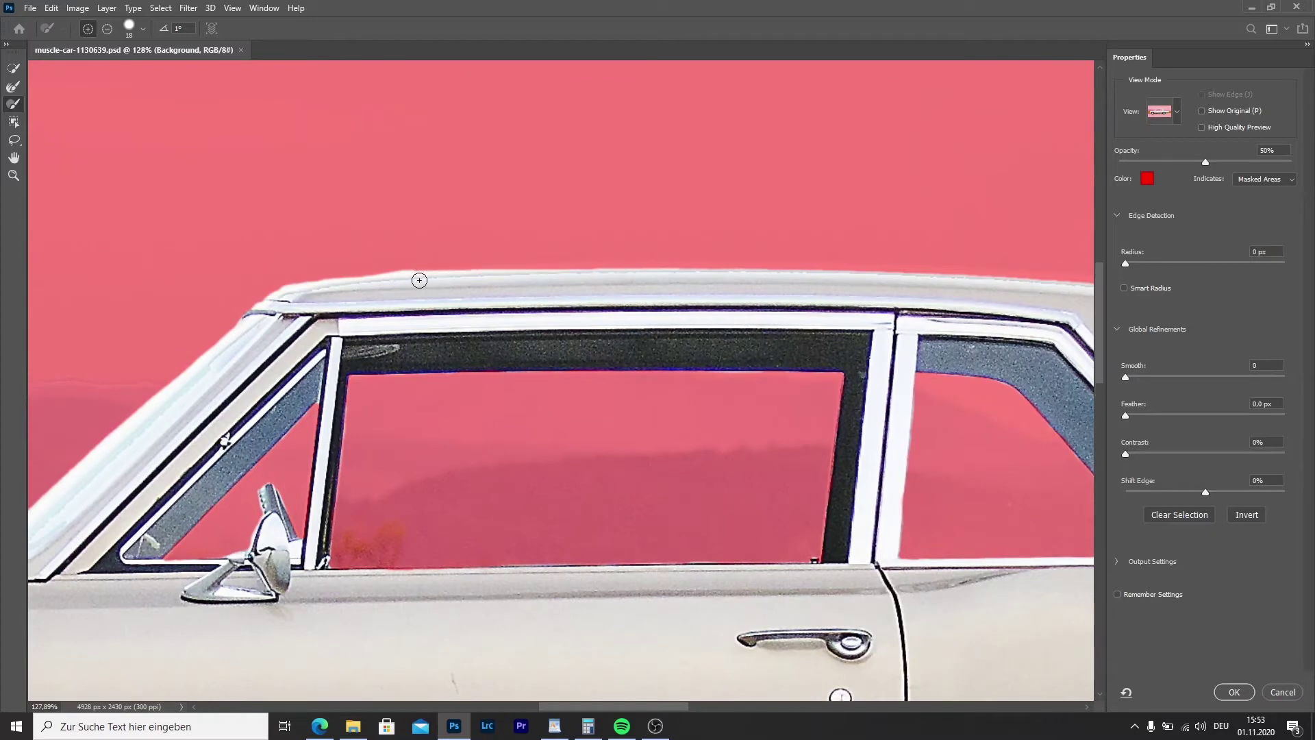
{"action": "left_click_drag", "start_coordinate": [813, 274], "coordinate": [296, 274]}
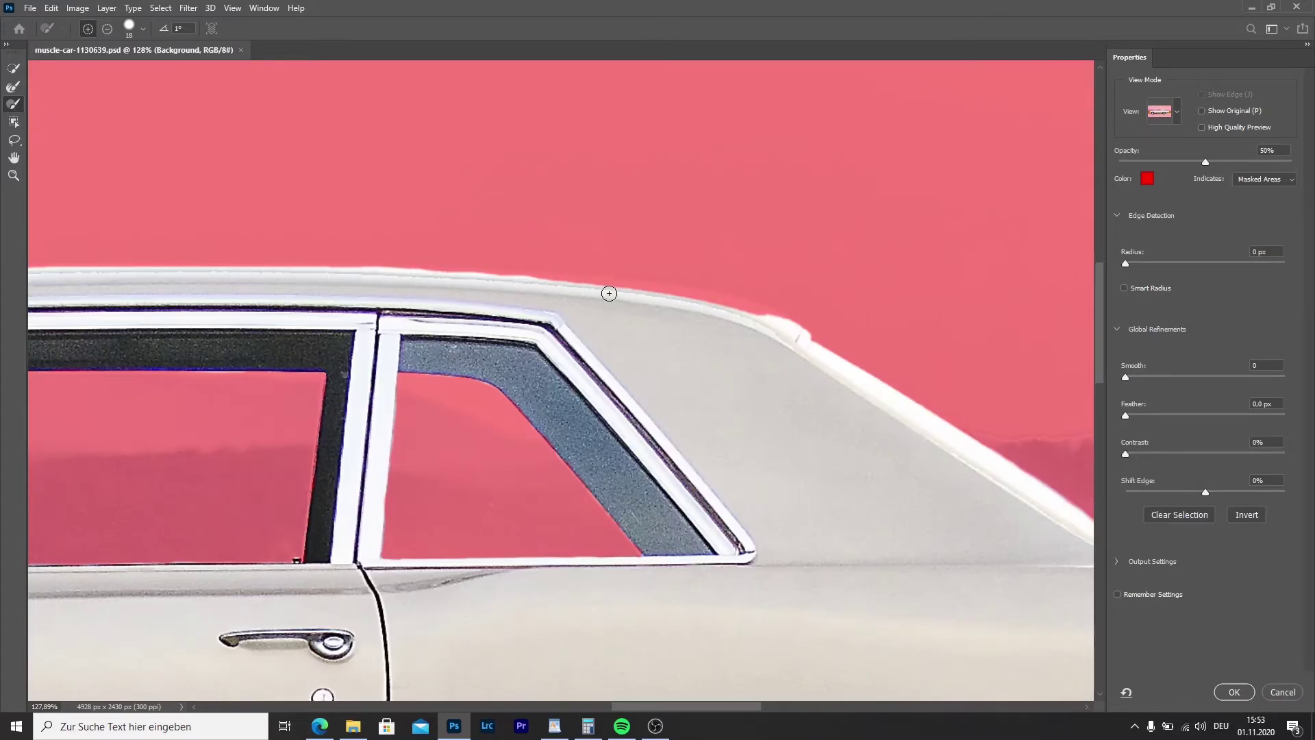
{"action": "left_click_drag", "start_coordinate": [429, 278], "coordinate": [705, 302]}
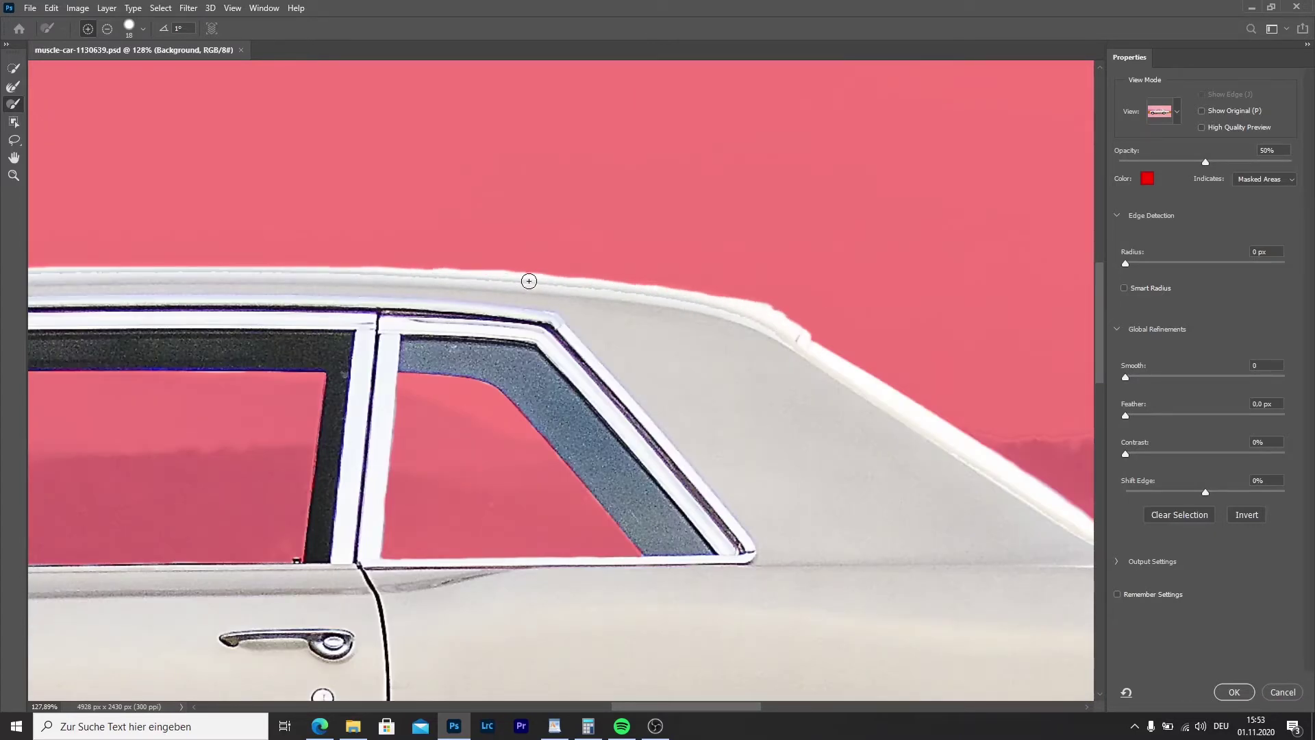
{"action": "scroll", "coordinate": [483, 261], "scroll_direction": "up", "scroll_amount": 4}
{"action": "left_click_drag", "start_coordinate": [404, 276], "coordinate": [629, 294]}
{"action": "scroll", "coordinate": [631, 312], "scroll_direction": "down", "scroll_amount": 3}
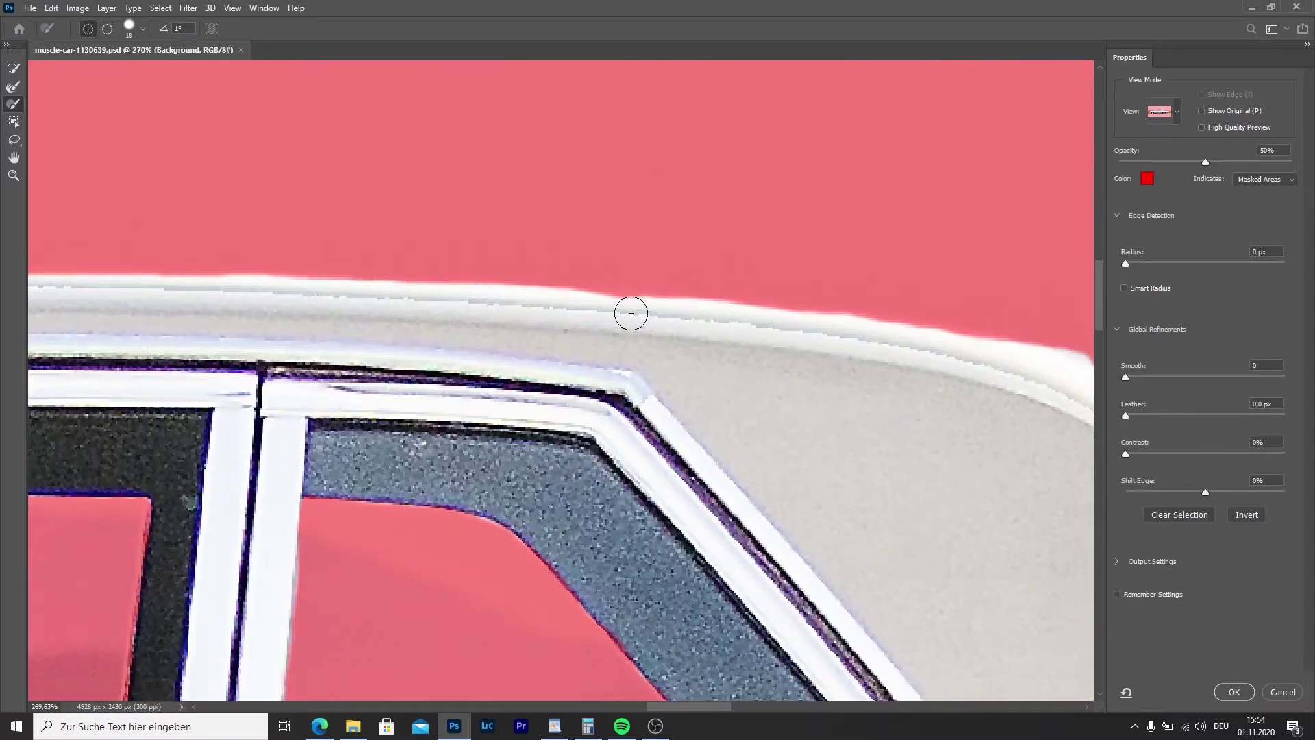
{"action": "scroll", "coordinate": [736, 308], "scroll_direction": "right", "scroll_amount": 5}
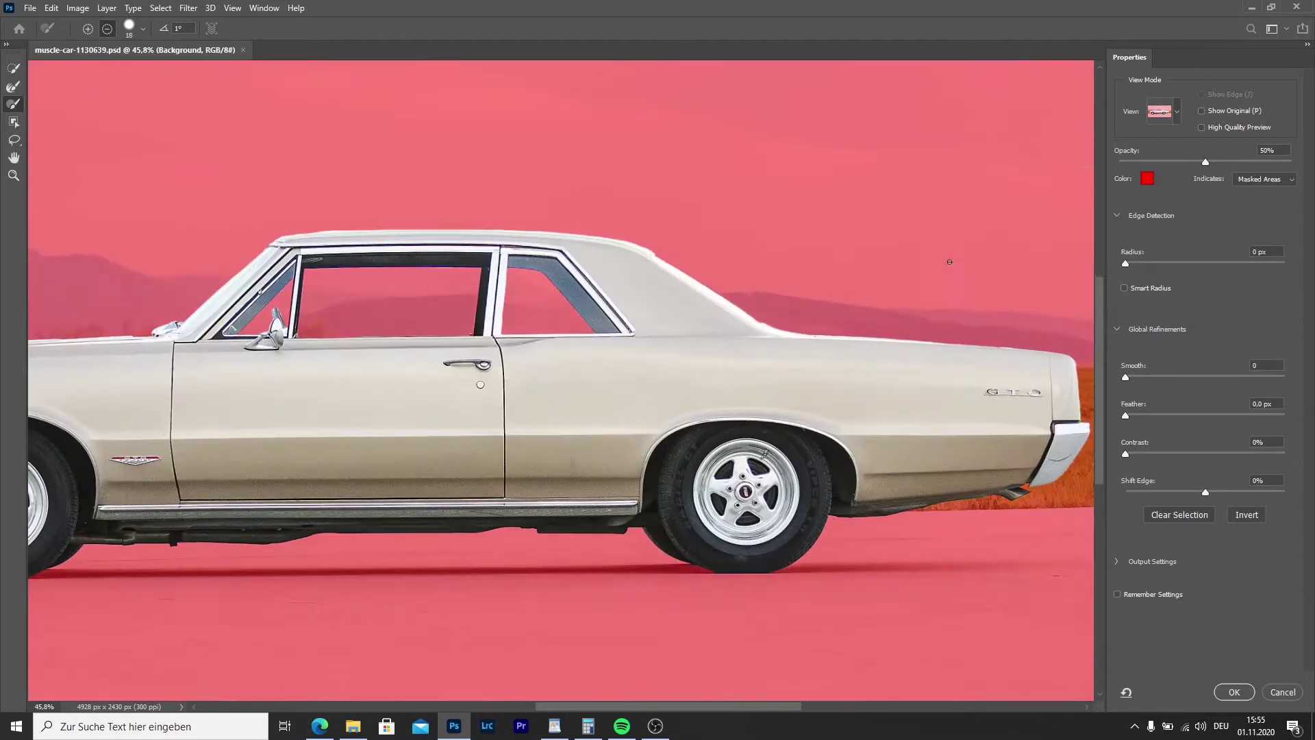
Accept the refined car selection and invert it so that the background is selected.
{"action": "left_click", "coordinate": [1162, 111]}
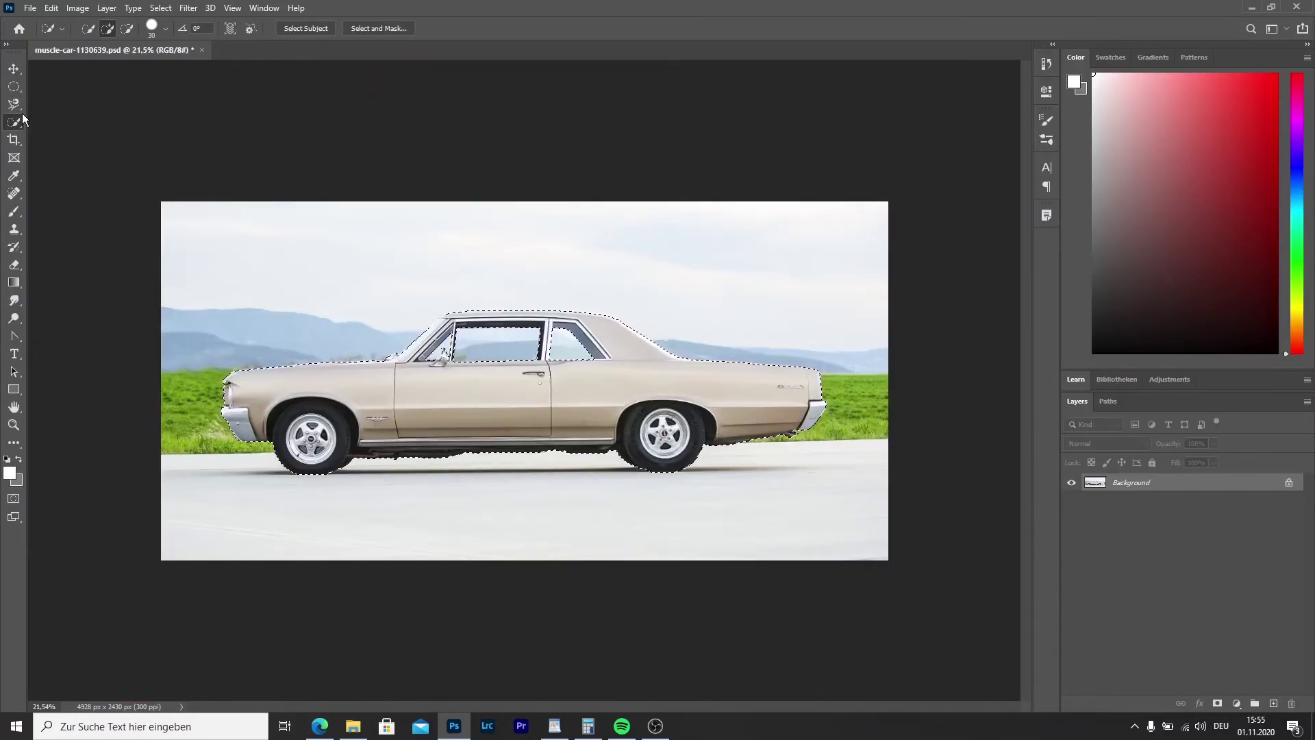
{"action": "right_click", "coordinate": [278, 293]}
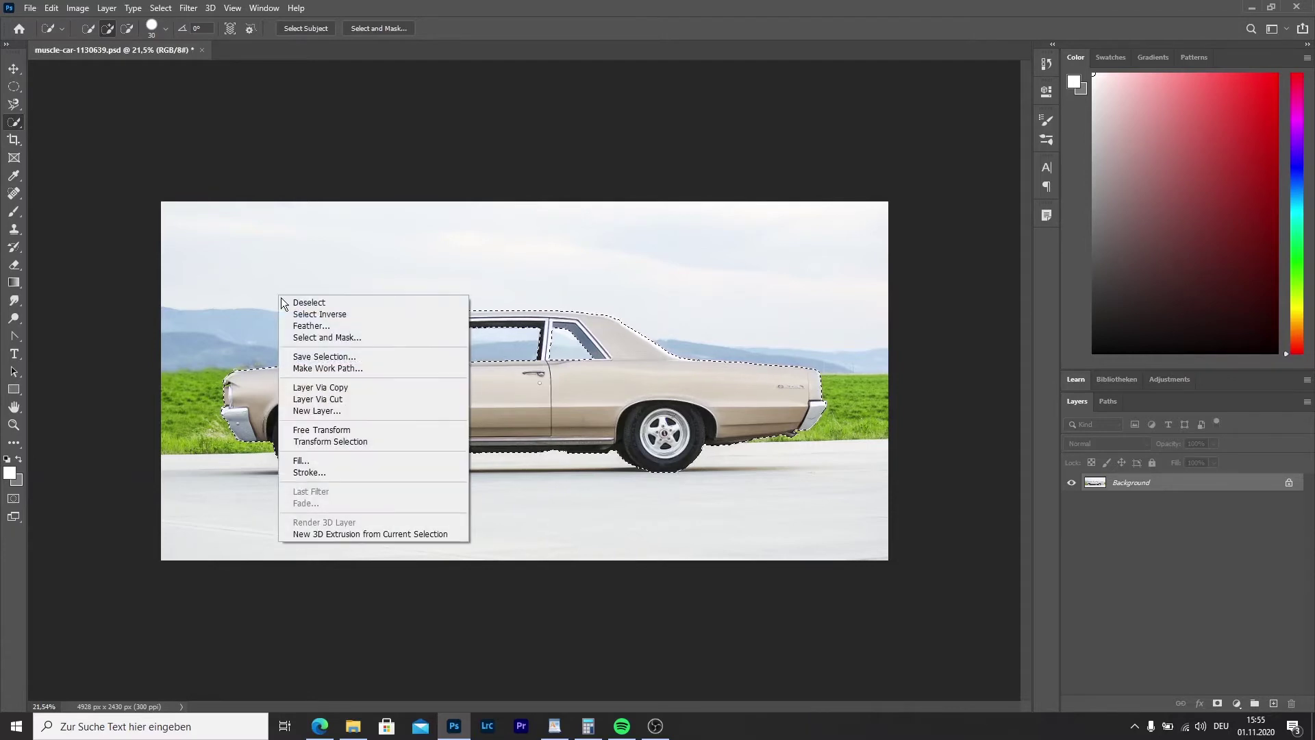
{"action": "left_click", "coordinate": [310, 315]}
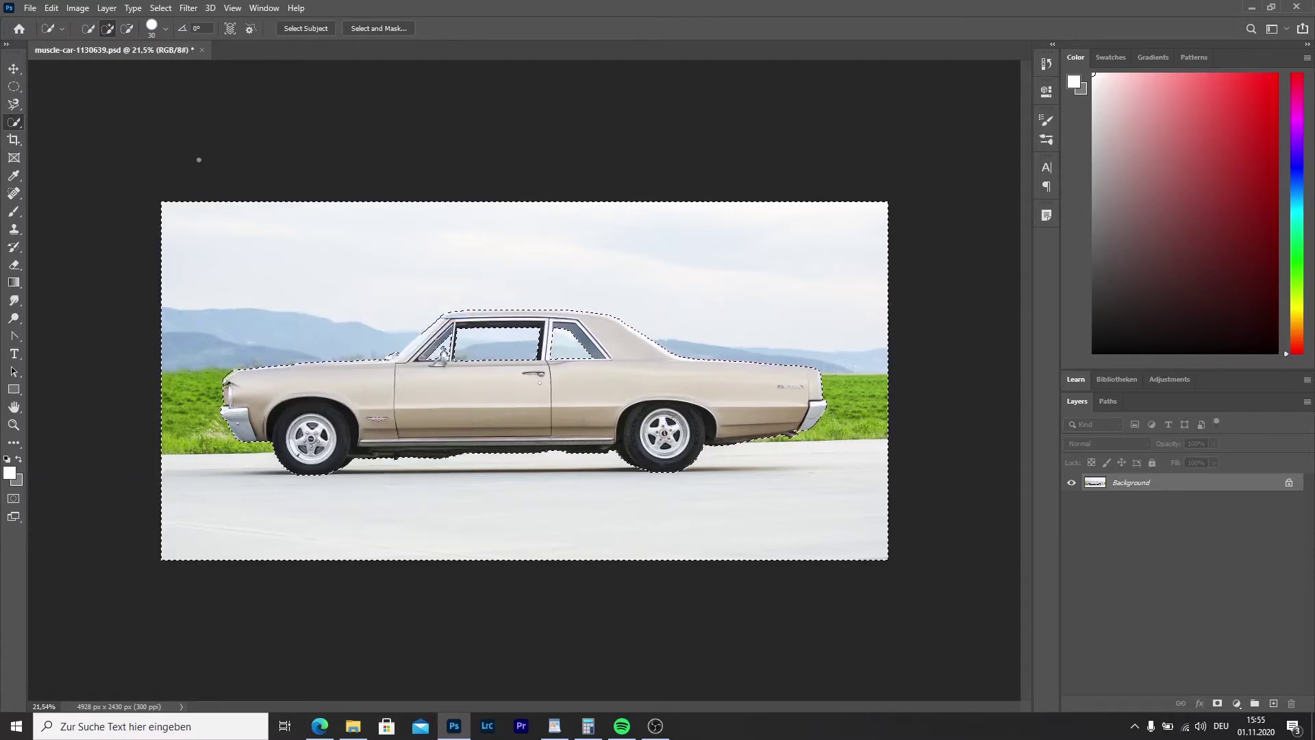
Apply a Motion Blur to the selected background with an angle of 0° and a distance of 20 pixels.
{"action": "left_click", "coordinate": [187, 9]}
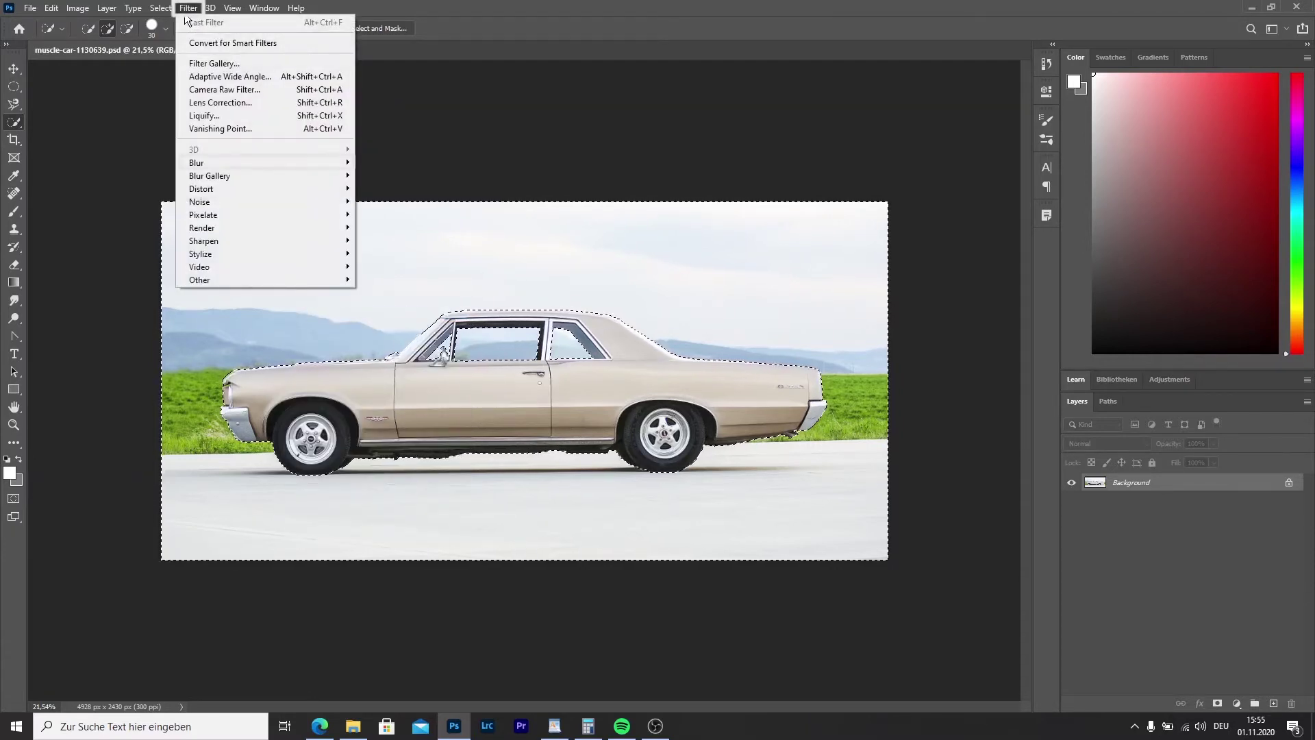
{"action": "mouse_move", "coordinate": [250, 164]}
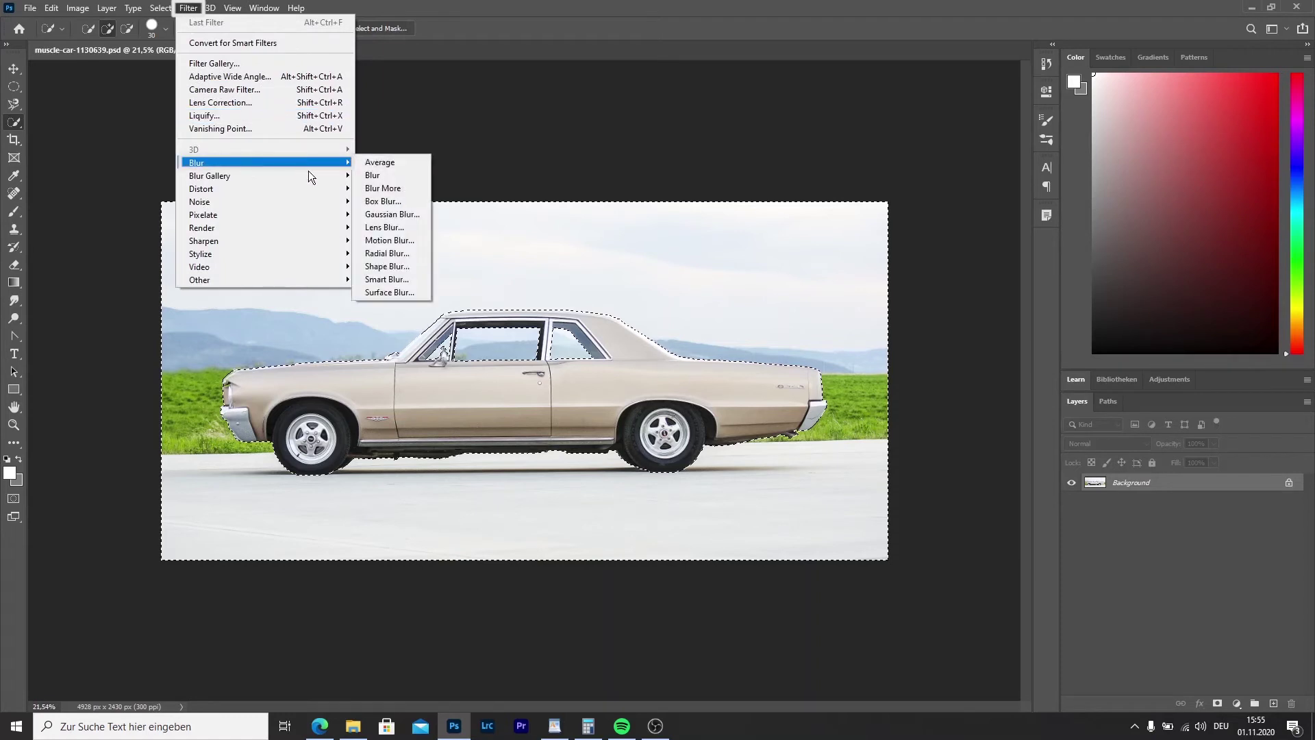
{"action": "left_click", "coordinate": [410, 241]}
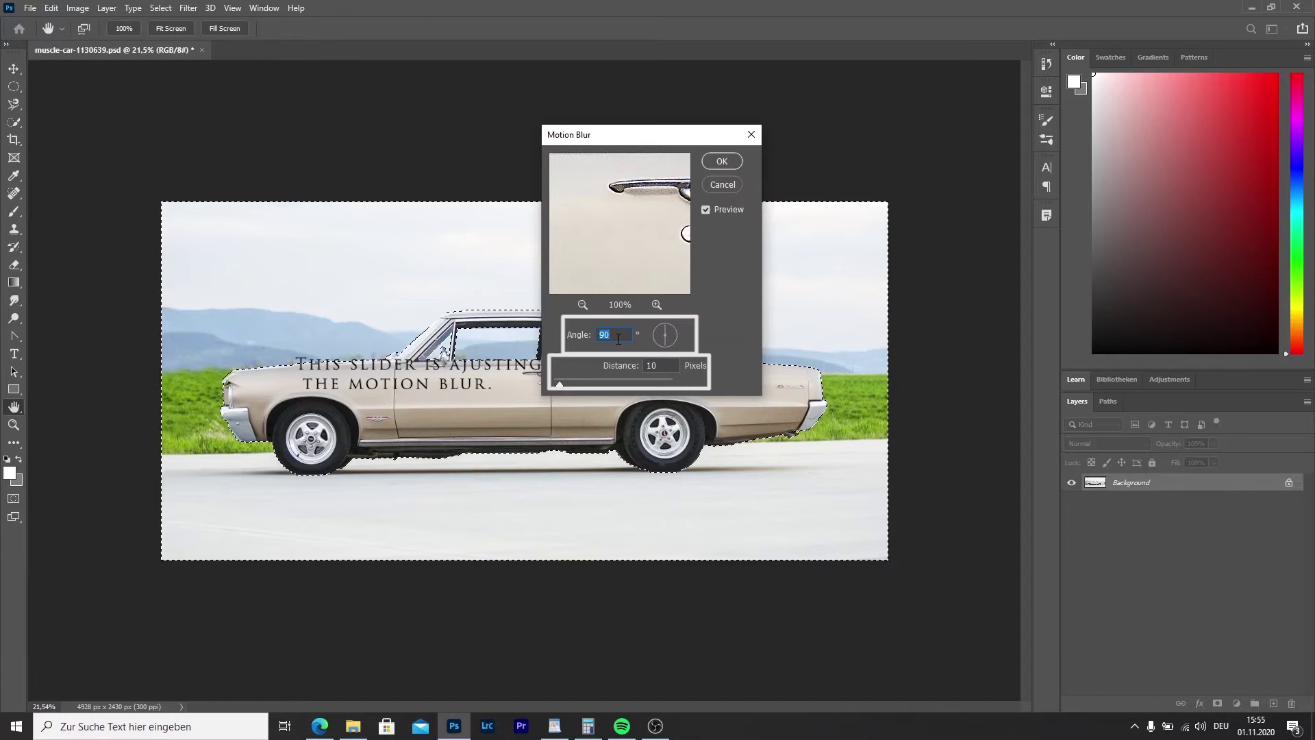
{"action": "left_click", "coordinate": [563, 384]}
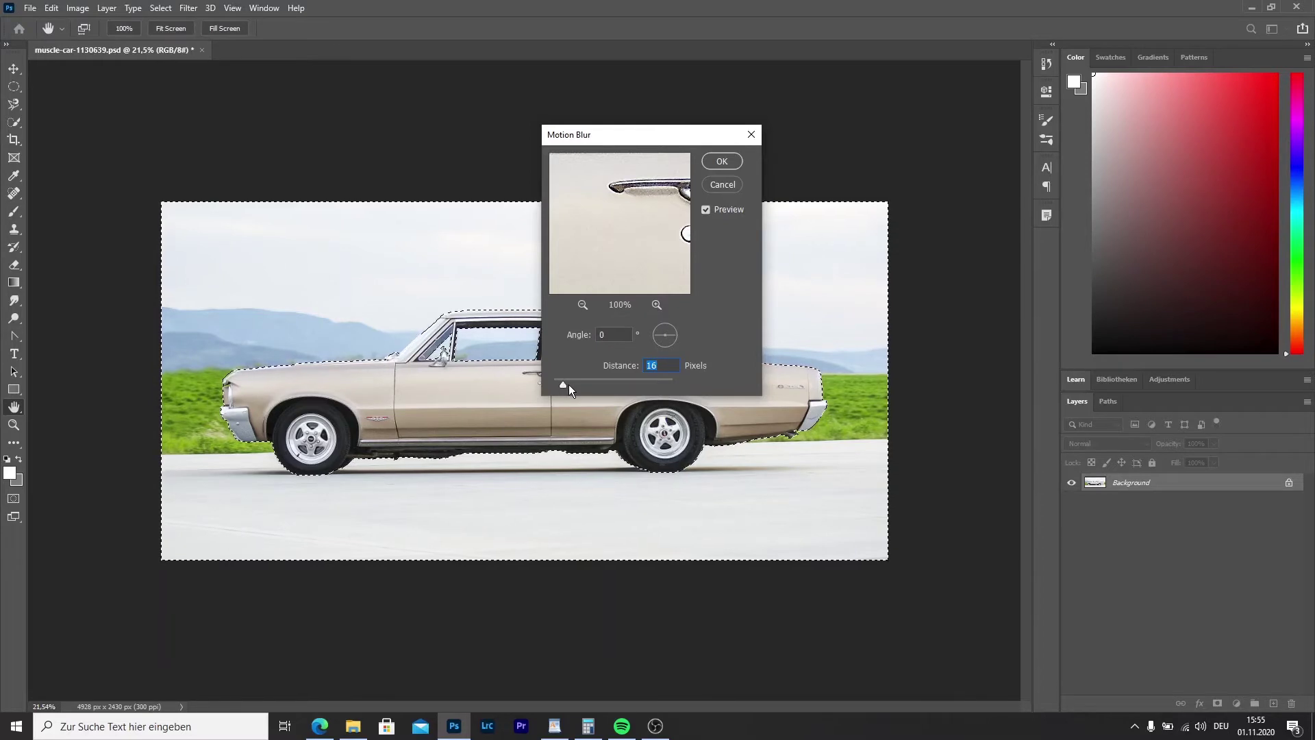
{"action": "left_click", "coordinate": [561, 383]}
{"action": "left_click_drag", "start_coordinate": [566, 385], "coordinate": [566, 385]}
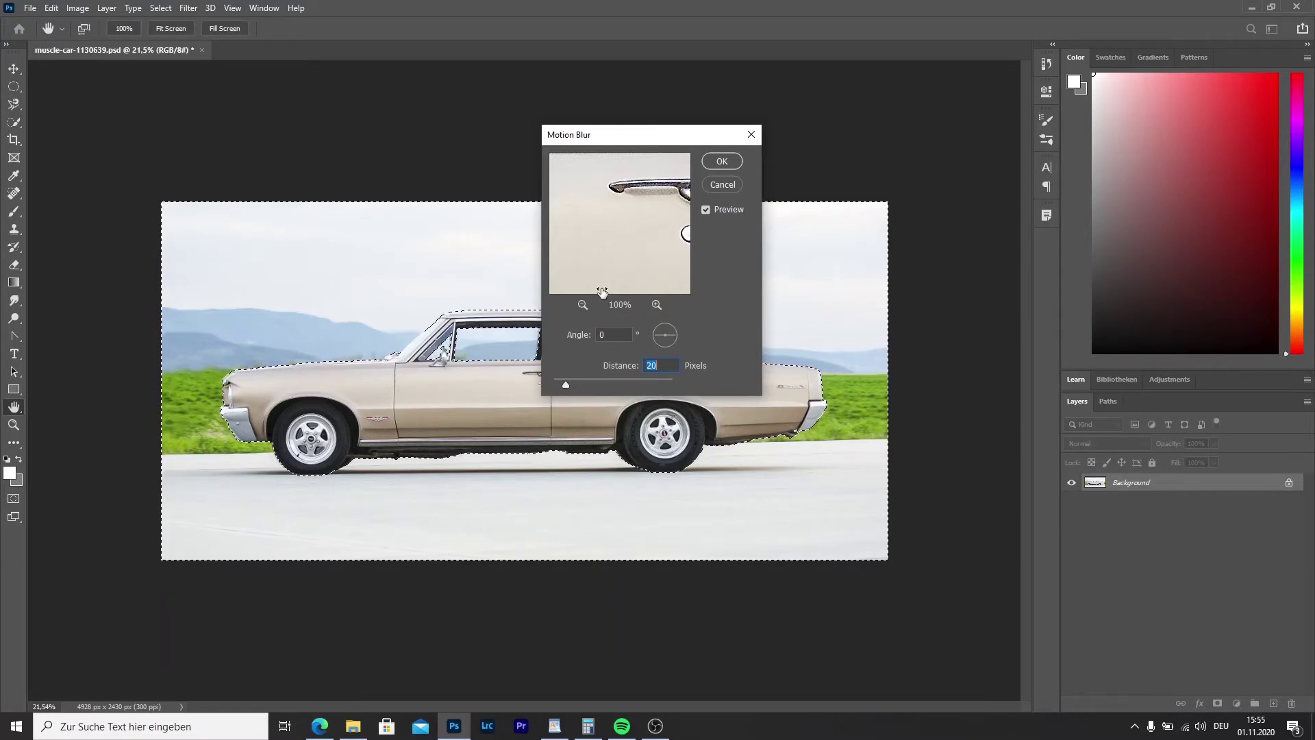
{"action": "left_click", "coordinate": [722, 159]}
{"action": "left_click", "coordinate": [722, 160]}
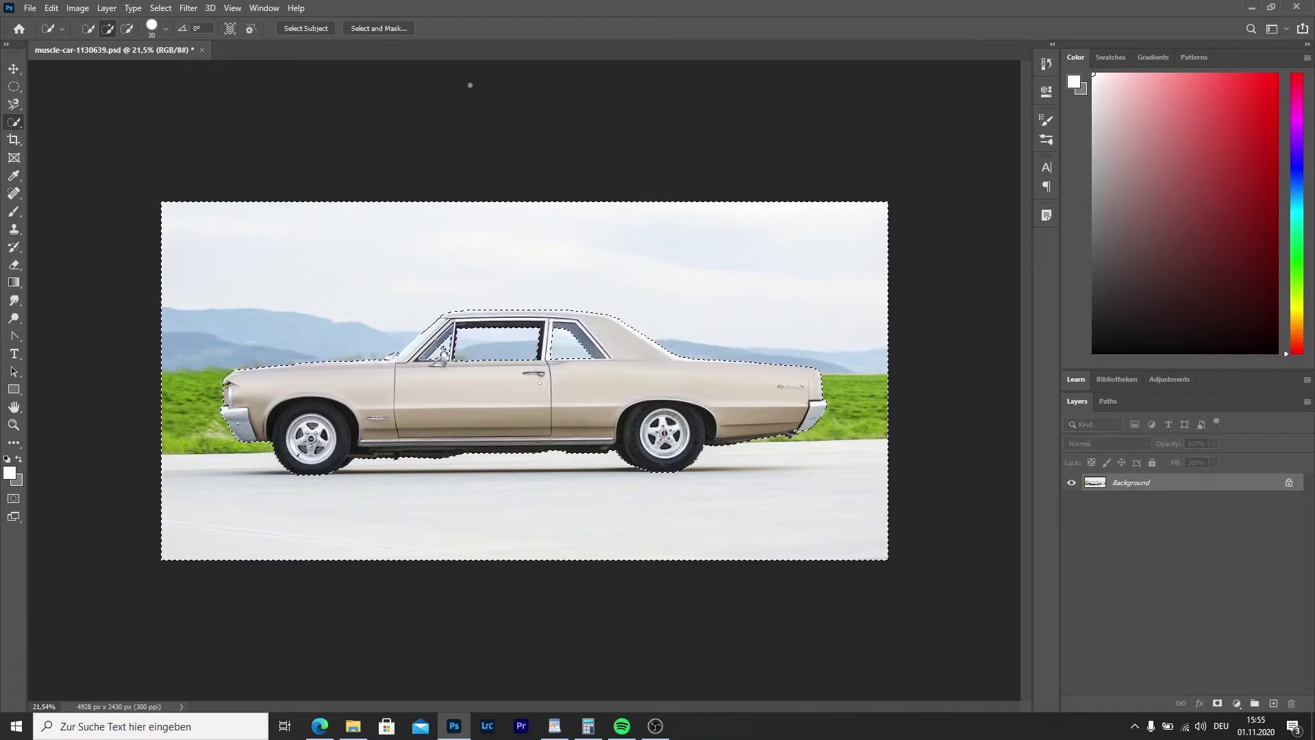
Apply Motion Blur to the background a second time and deselect it.
{"action": "left_click", "coordinate": [188, 8]}
{"action": "mouse_move", "coordinate": [236, 165]}
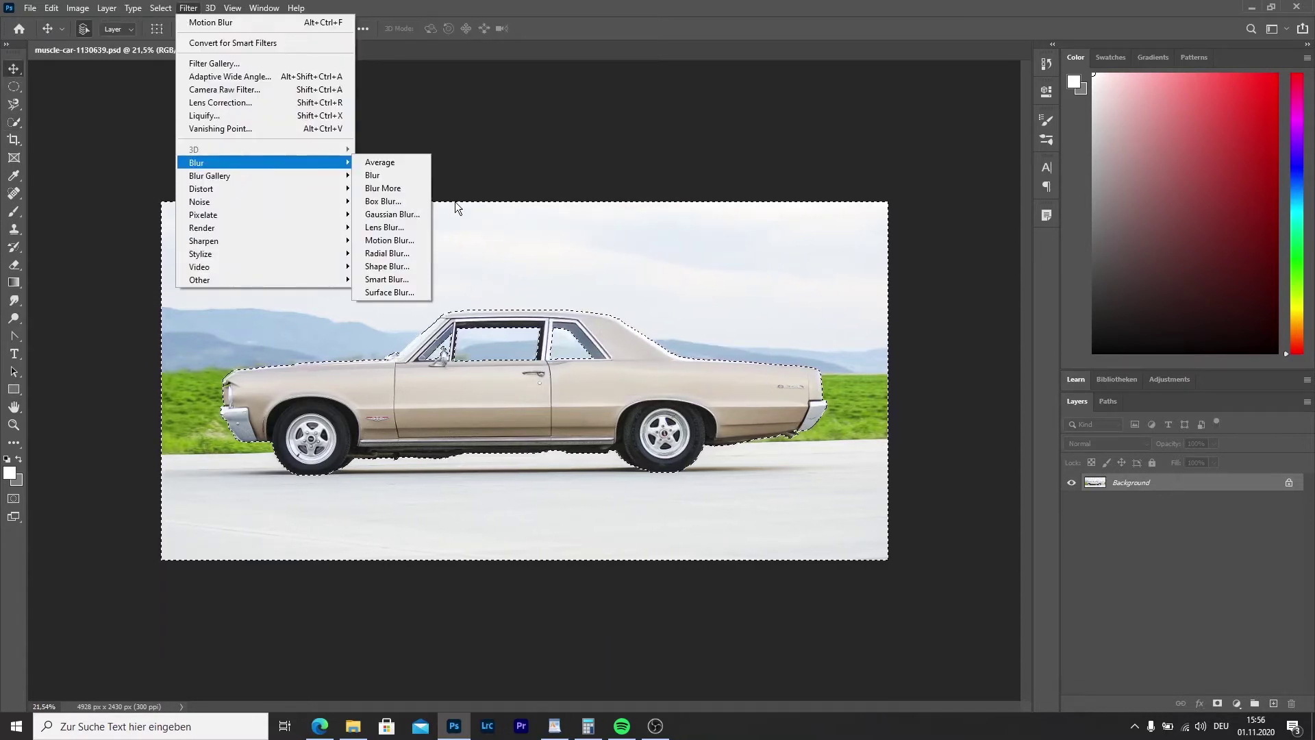
{"action": "left_click", "coordinate": [384, 246]}
{"action": "key", "text": "Return"}
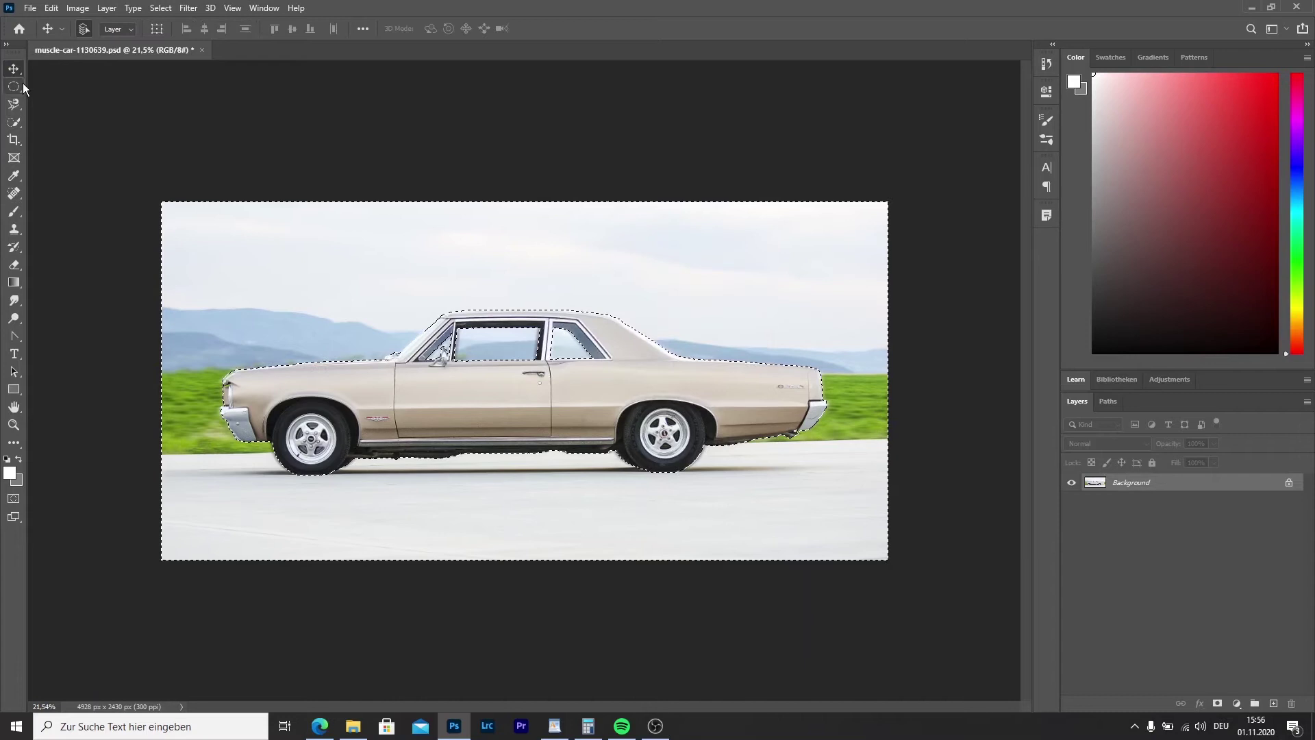
{"action": "right_click", "coordinate": [322, 305]}
{"action": "left_click", "coordinate": [349, 311]}
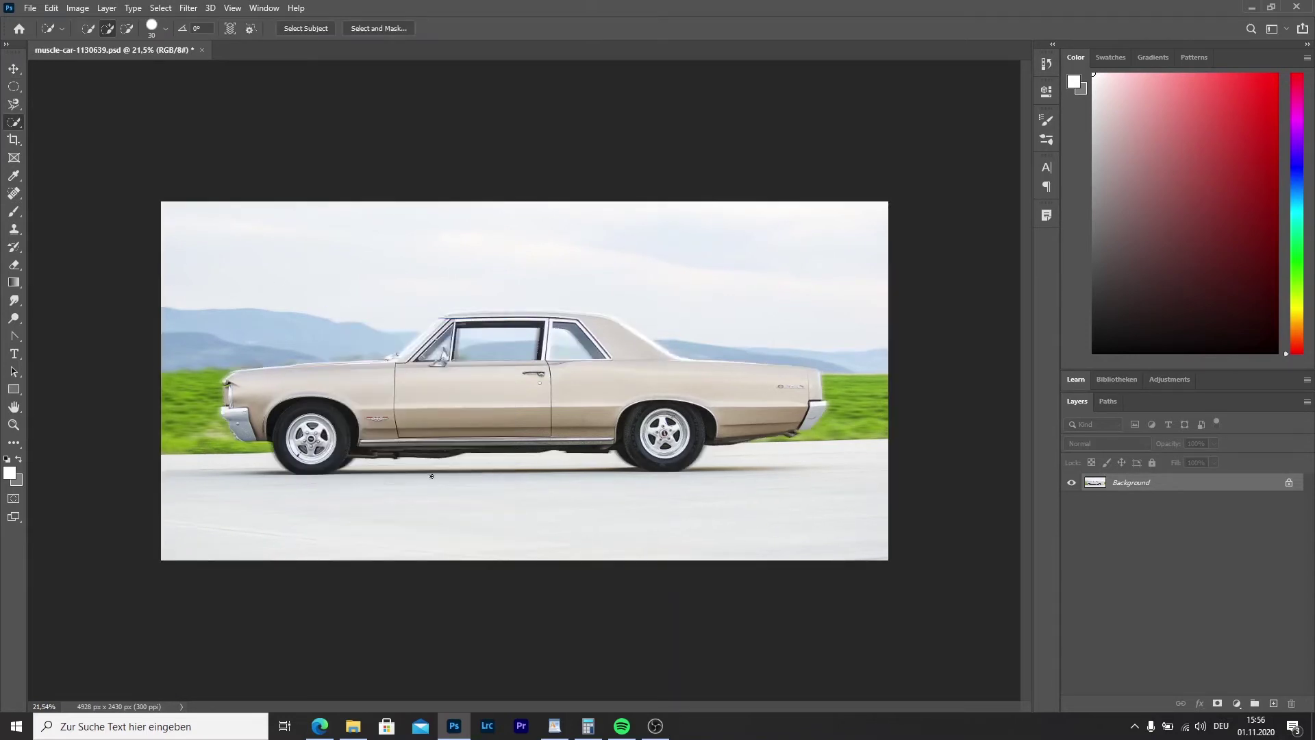
Draw an elliptical marquee selection around the front wheel.
{"action": "scroll", "coordinate": [400, 516], "scroll_direction": "up", "scroll_amount": 3}
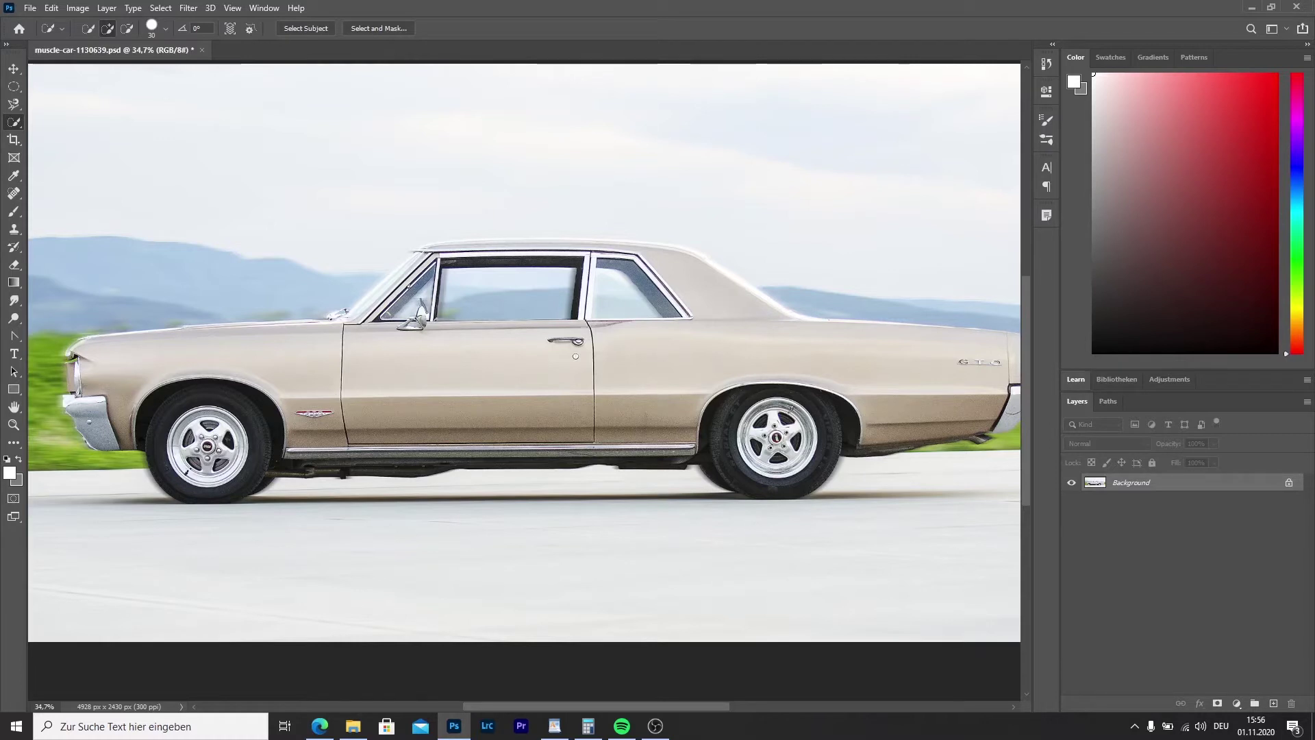
{"action": "left_click", "coordinate": [13, 86]}
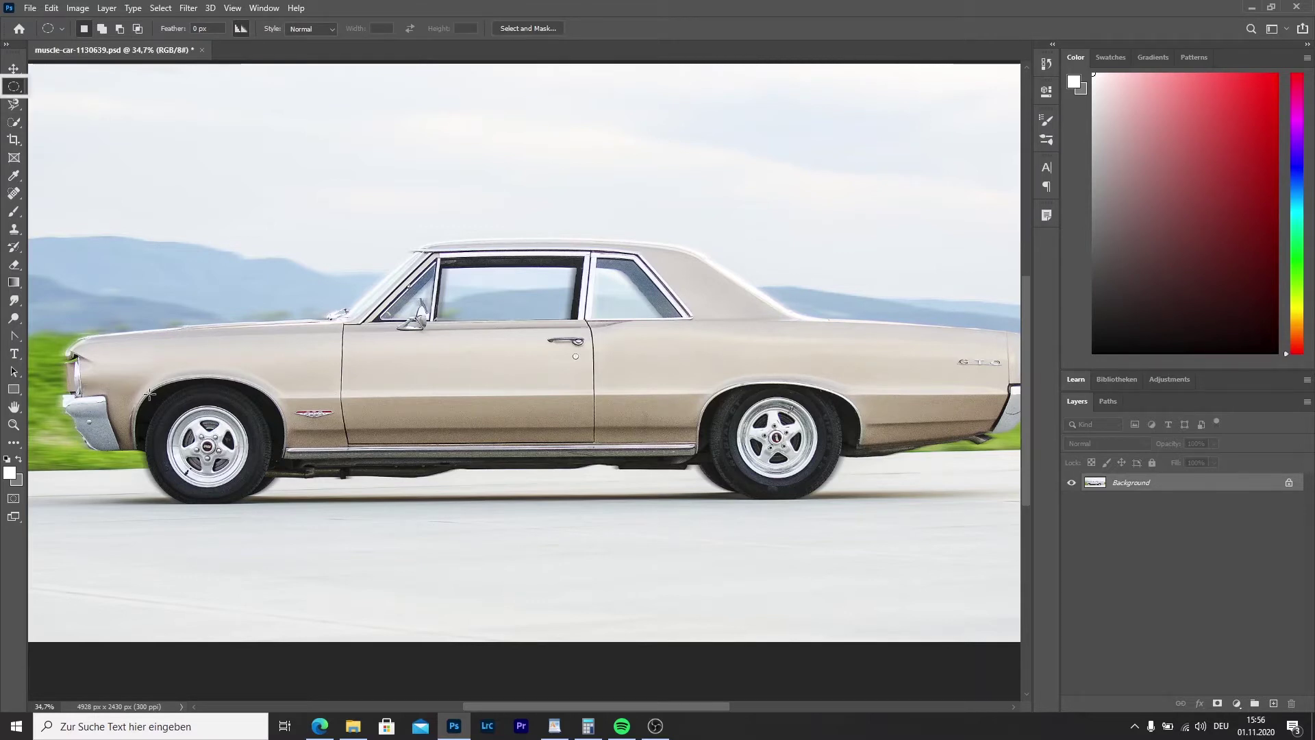
{"action": "left_click_drag", "start_coordinate": [149, 394], "coordinate": [271, 505]}
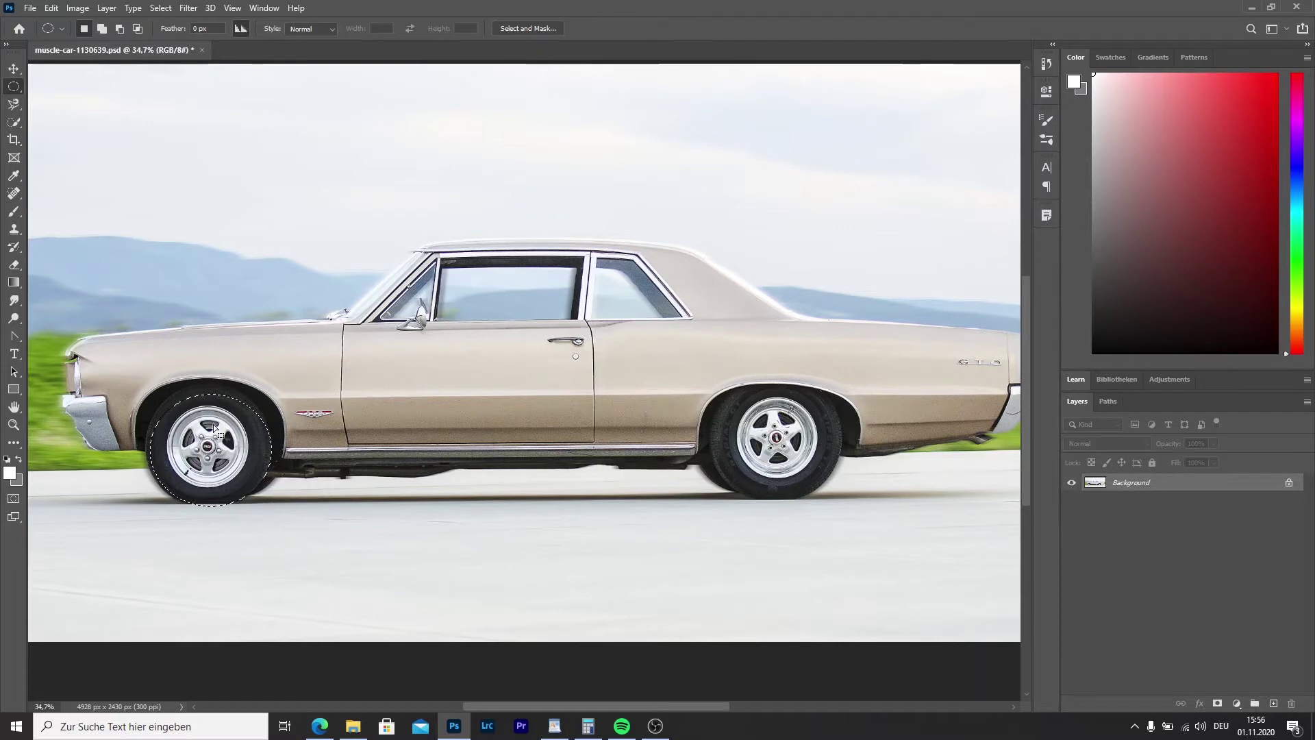
Transform the front-wheel selection, enlarging it slightly toward the car's front and the top of the wheel arch.
{"action": "right_click", "coordinate": [217, 454]}
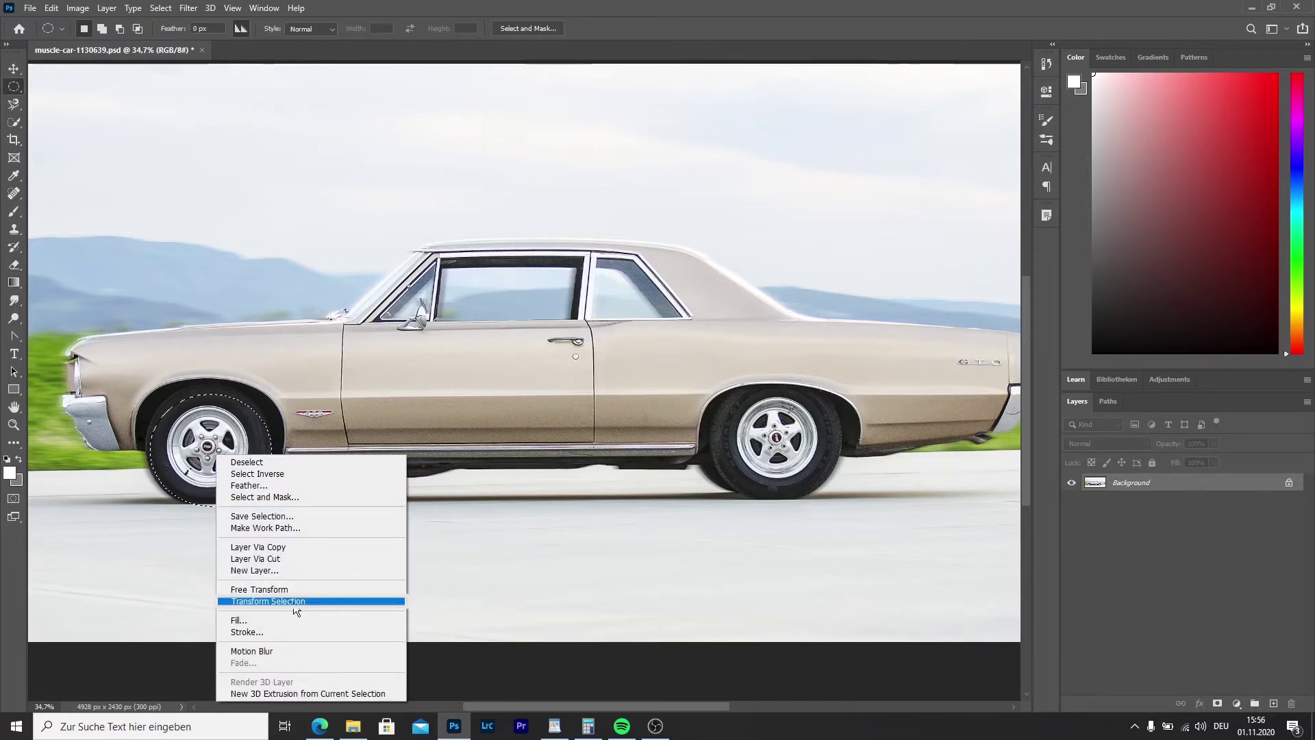
{"action": "left_click", "coordinate": [274, 601]}
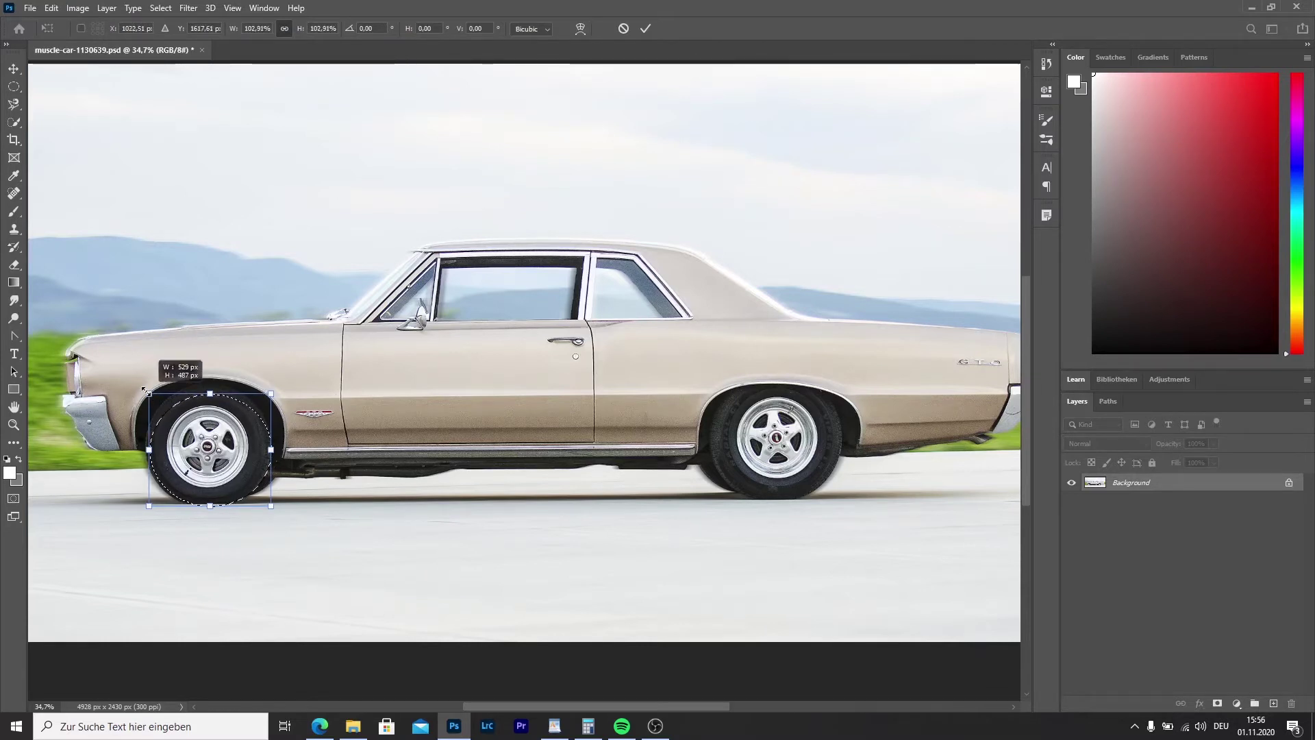
{"action": "left_click_drag", "start_coordinate": [150, 394], "coordinate": [139, 384]}
Warp the corners of the front-wheel selection to follow the tyre's outline and apply the transformation.
{"action": "right_click", "coordinate": [207, 450]}
{"action": "left_click", "coordinate": [266, 542]}
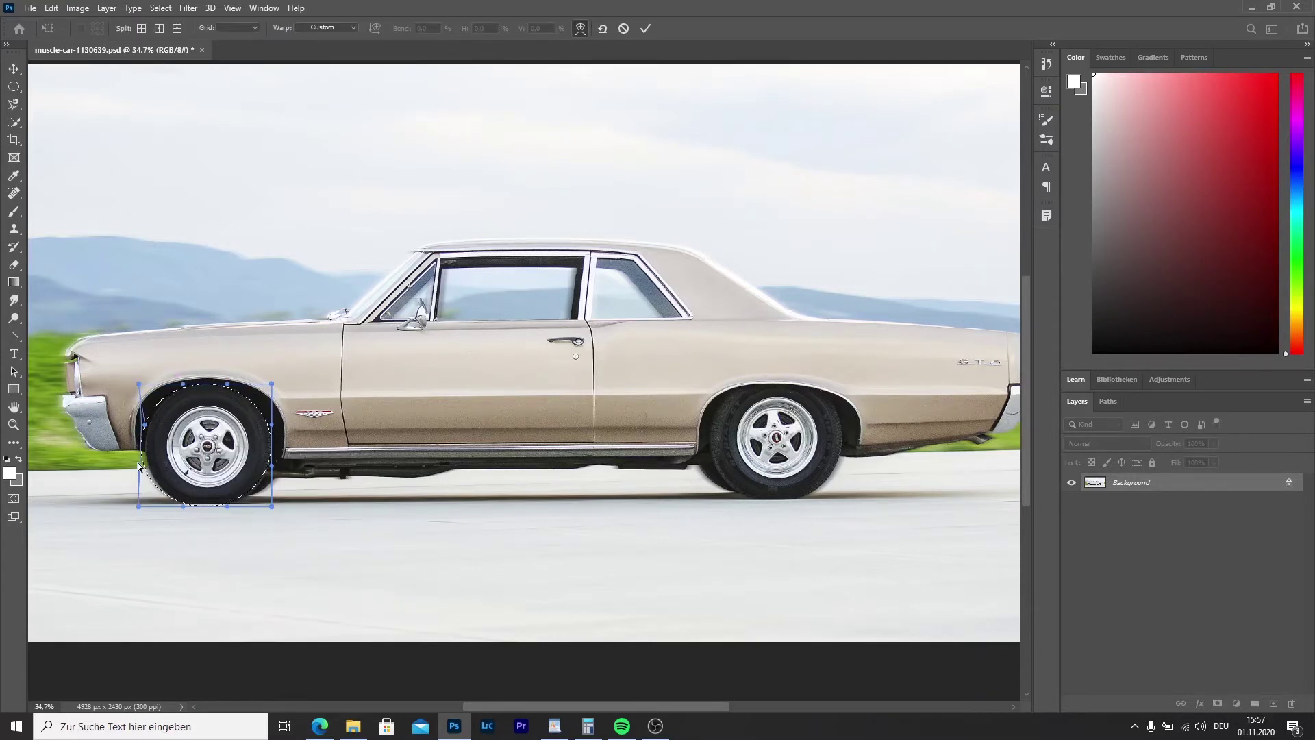
{"action": "scroll", "coordinate": [226, 483], "scroll_direction": "up", "scroll_amount": 2}
{"action": "scroll", "coordinate": [226, 483], "scroll_direction": "up", "scroll_amount": 2}
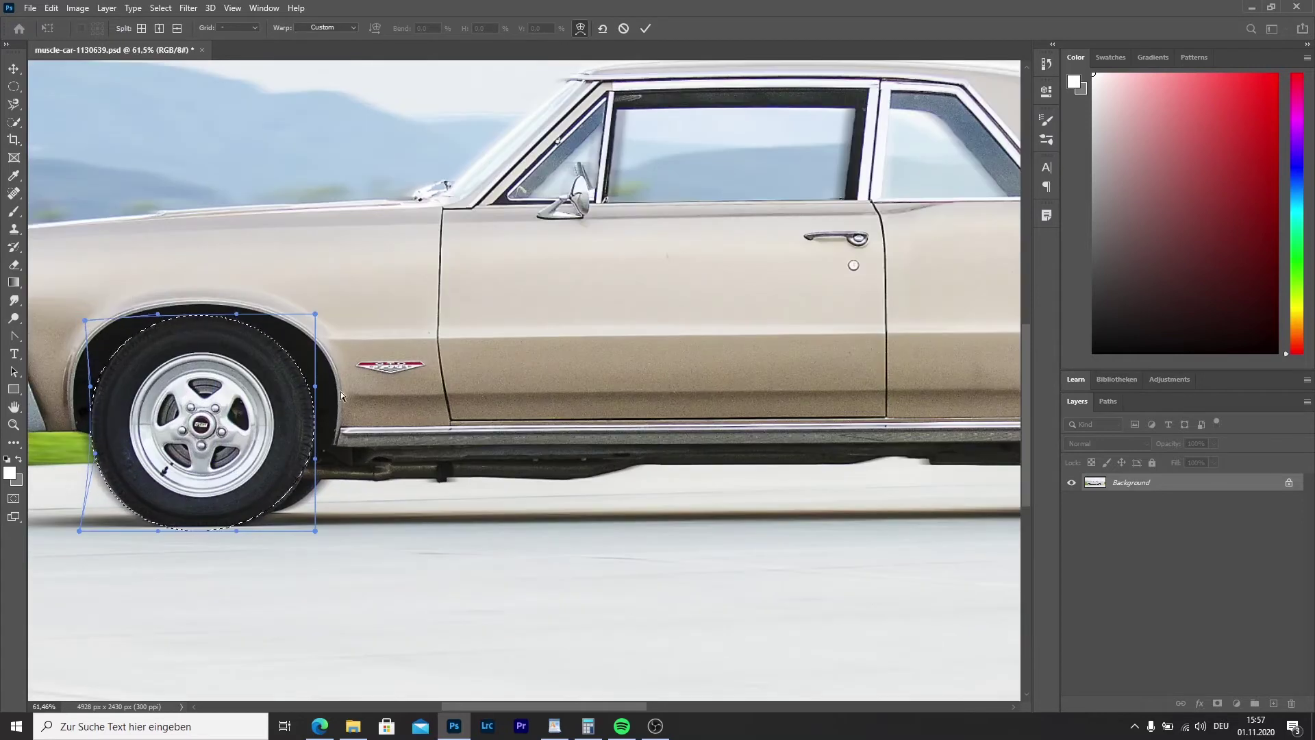
{"action": "left_click_drag", "start_coordinate": [315, 528], "coordinate": [324, 532]}
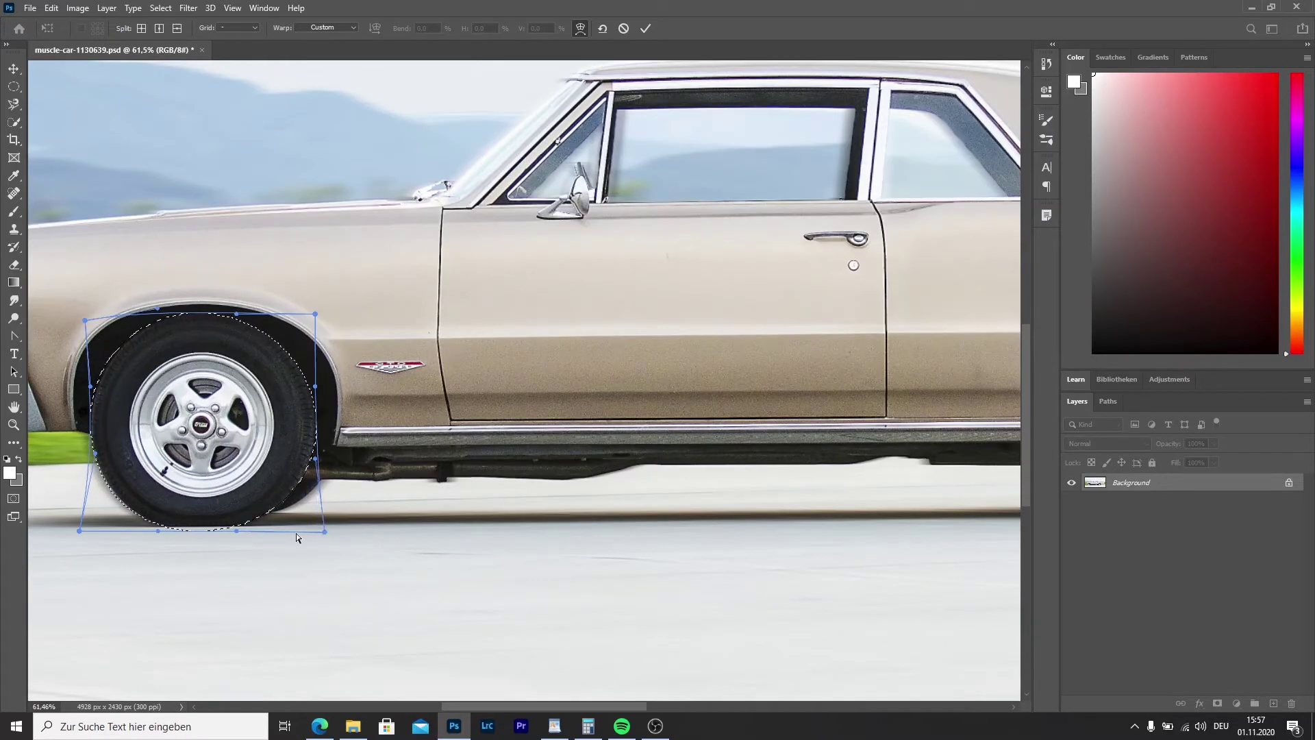
{"action": "scroll", "coordinate": [278, 529], "scroll_direction": "down", "scroll_amount": 2}
{"action": "scroll", "coordinate": [280, 527], "scroll_direction": "up", "scroll_amount": 1}
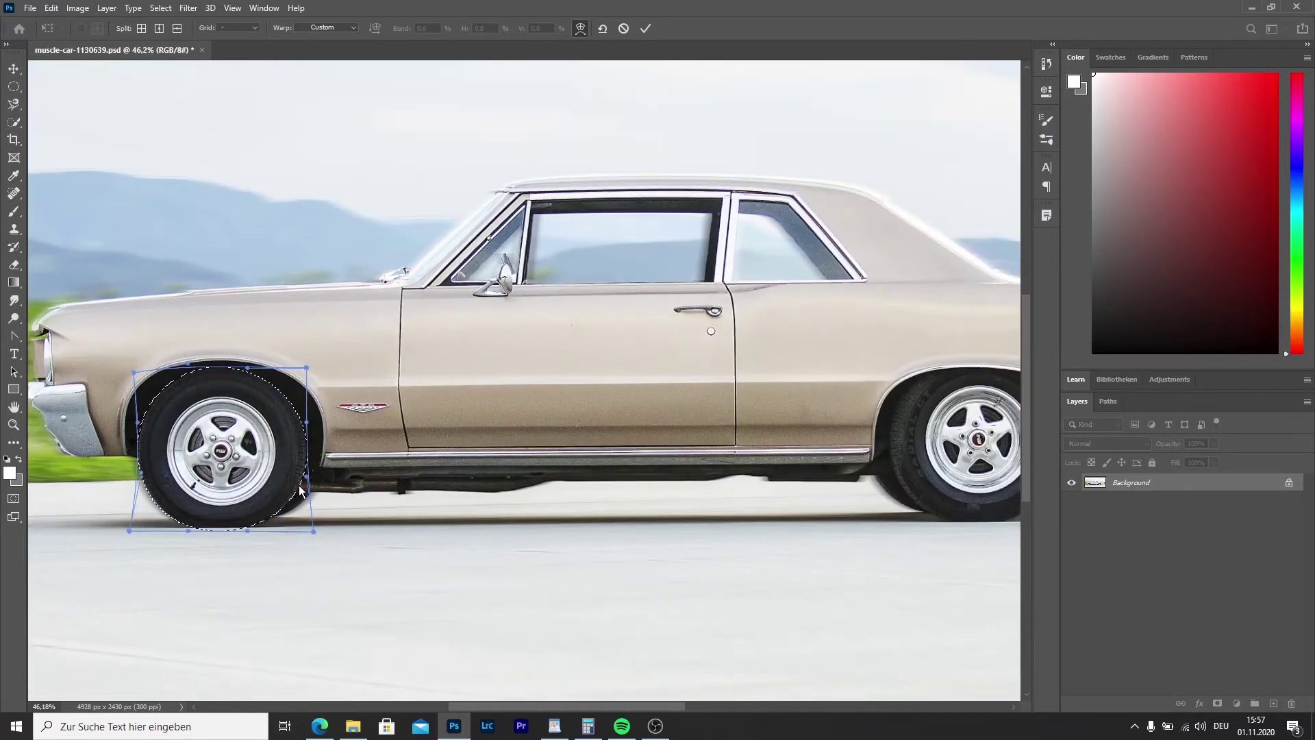
{"action": "left_click", "coordinate": [646, 29]}
Refine the front-wheel selection in Select and Mask by subtracting the strip of ground beneath the tyre, and accept it.
{"action": "left_click", "coordinate": [527, 29]}
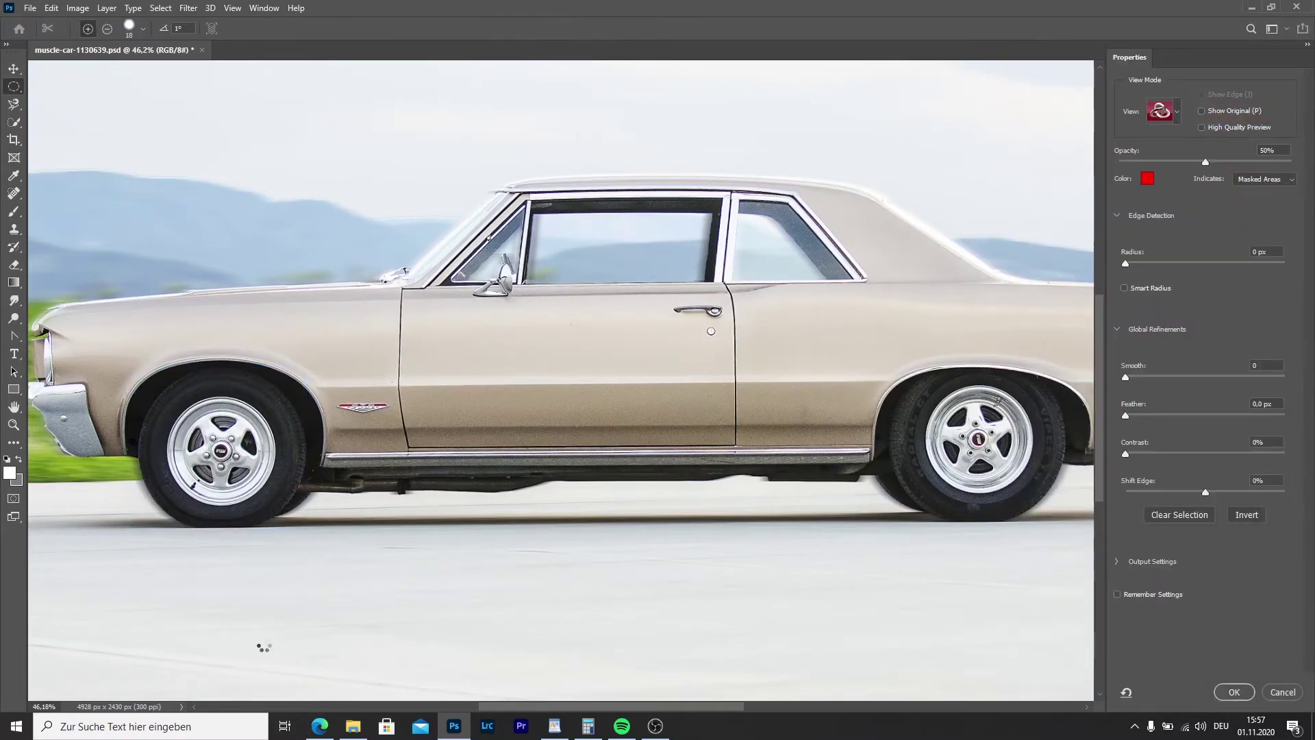
{"action": "scroll", "coordinate": [206, 582], "scroll_direction": "up", "scroll_amount": 4}
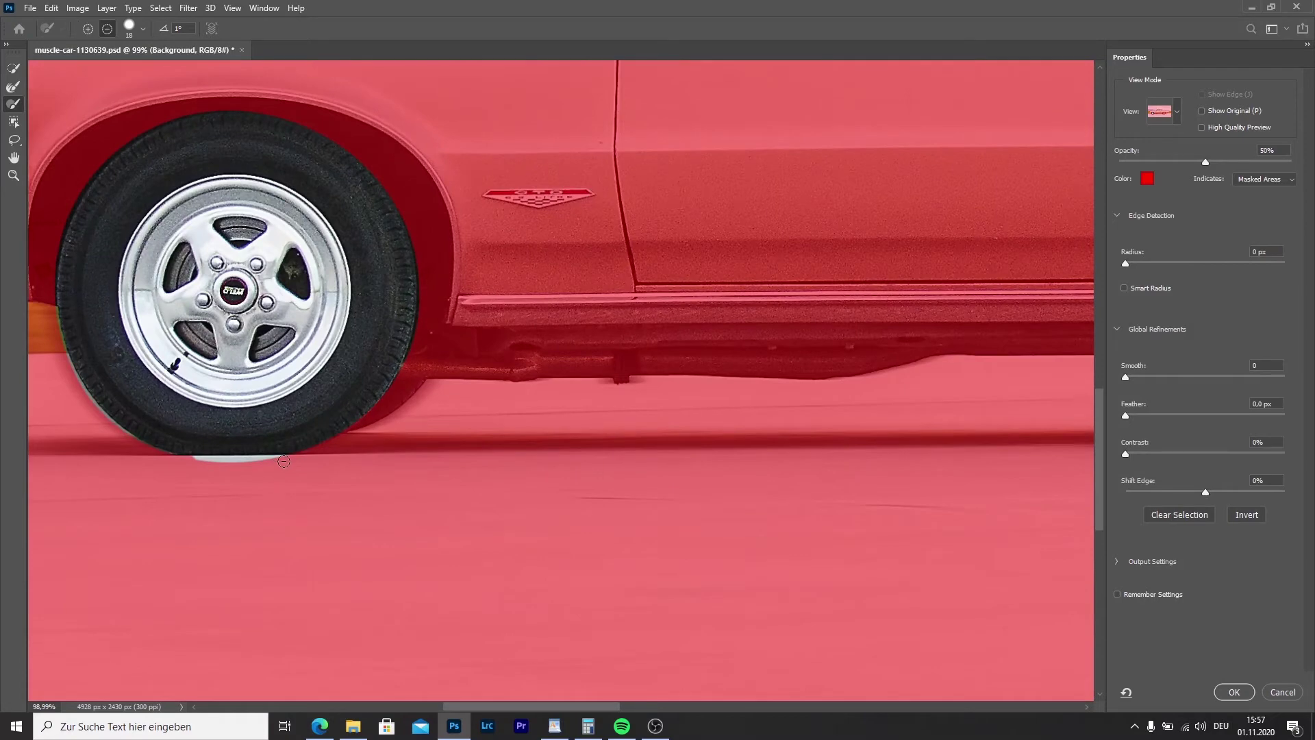
{"action": "left_click_drag", "start_coordinate": [285, 463], "coordinate": [208, 463]}
{"action": "scroll", "coordinate": [425, 437], "scroll_direction": "up", "scroll_amount": 2}
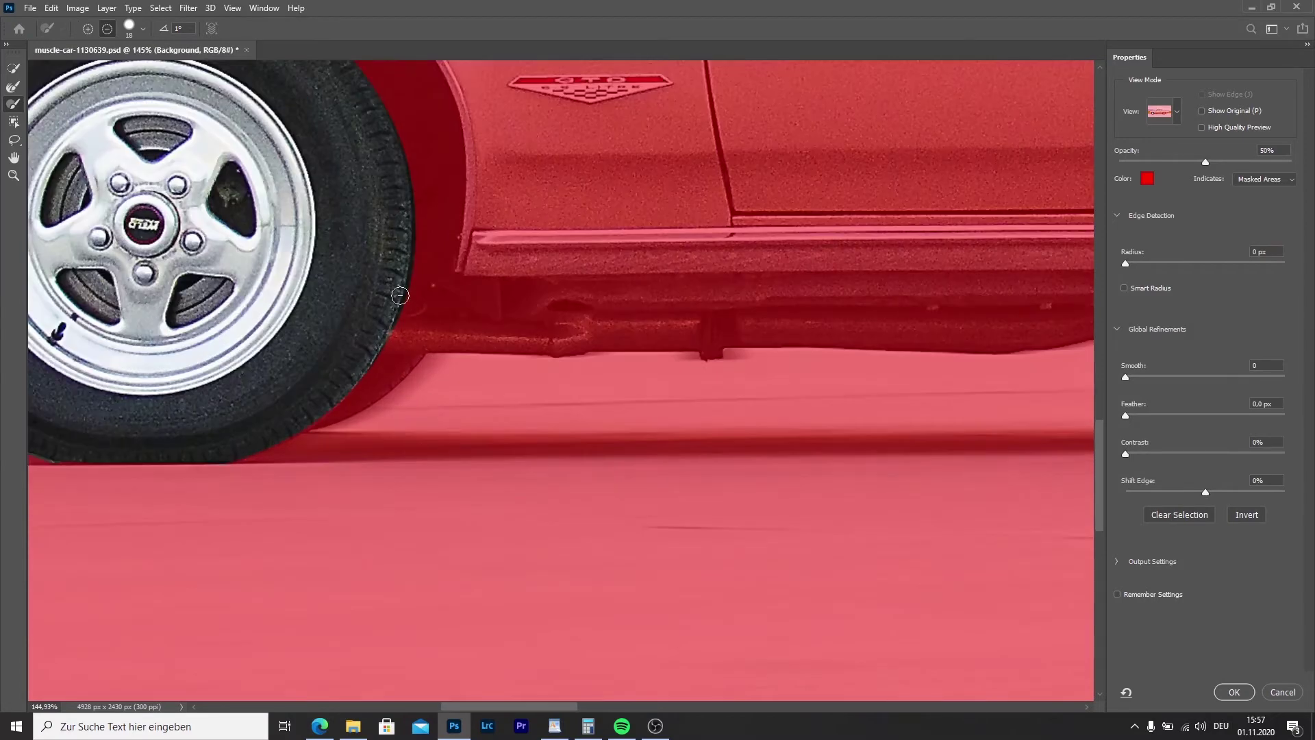
{"action": "left_click", "coordinate": [1159, 119]}
{"action": "left_click", "coordinate": [1160, 196]}
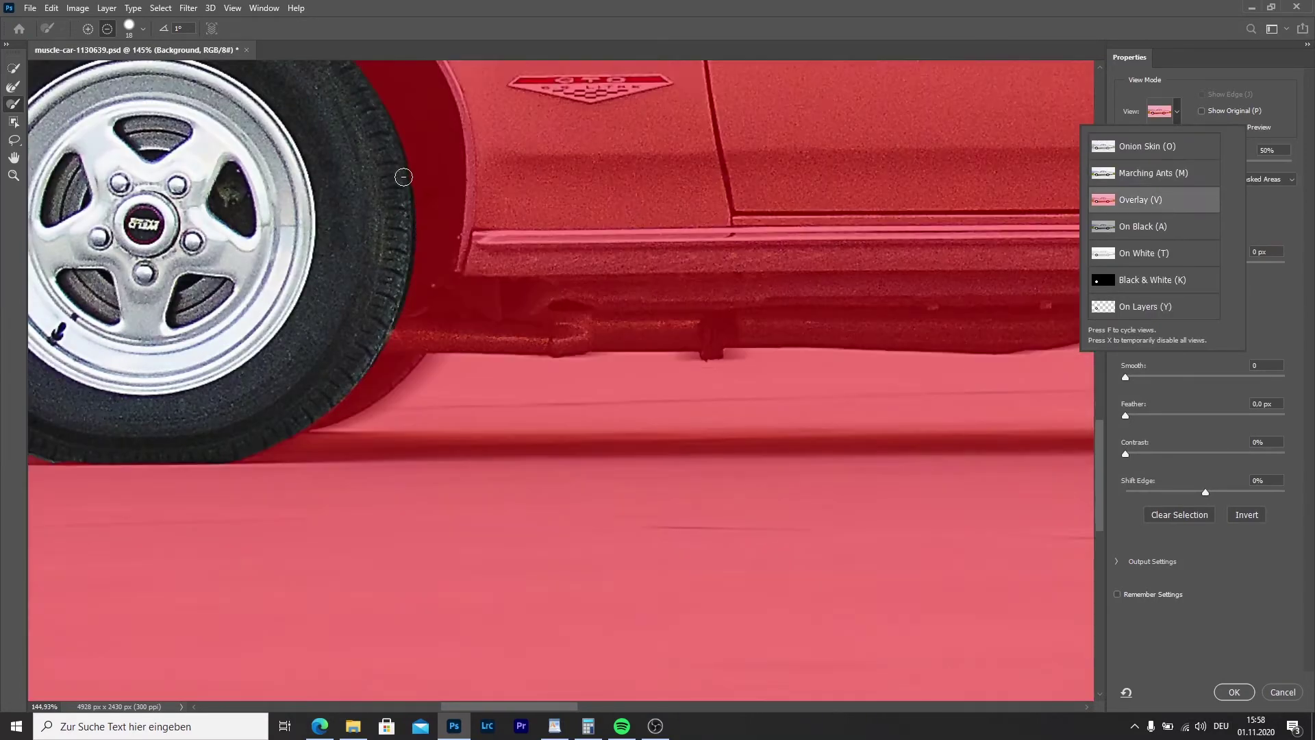
{"action": "scroll", "coordinate": [402, 177], "scroll_direction": "up", "scroll_amount": 3}
{"action": "left_click", "coordinate": [423, 155]}
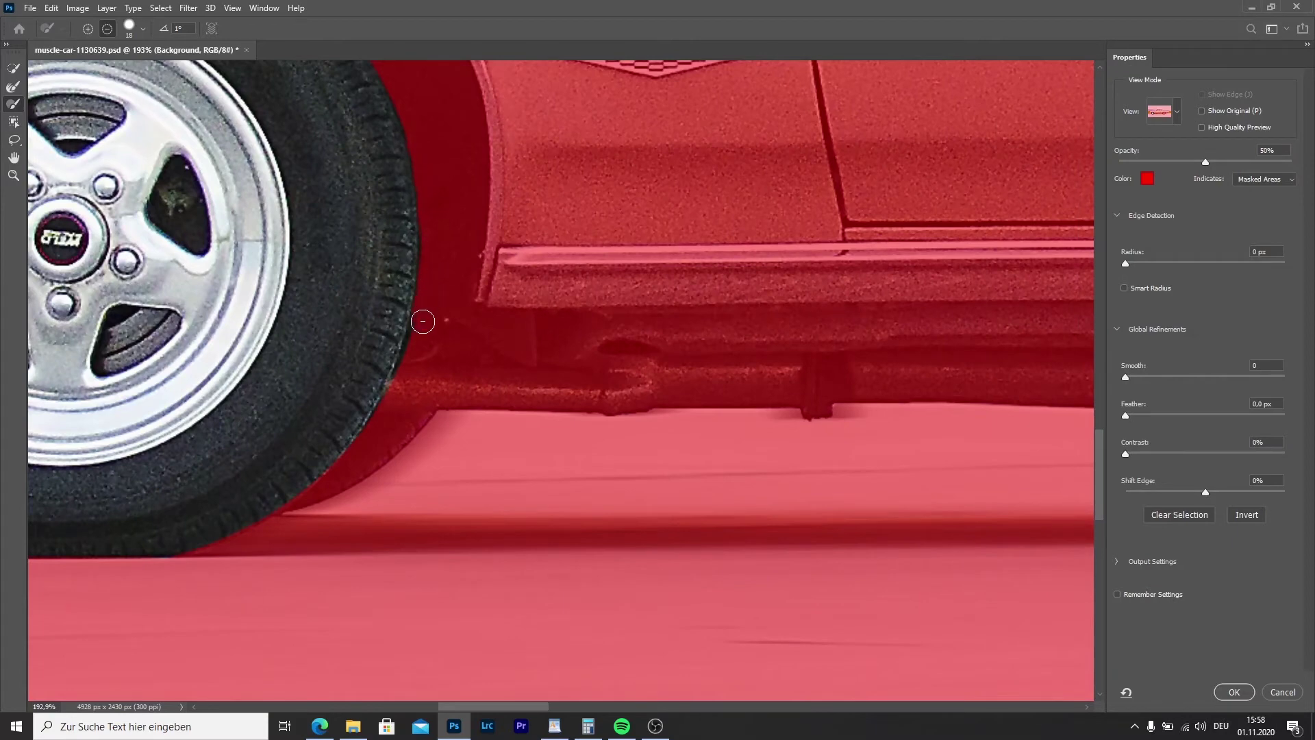
{"action": "scroll", "coordinate": [411, 352], "scroll_direction": "down", "scroll_amount": 8}
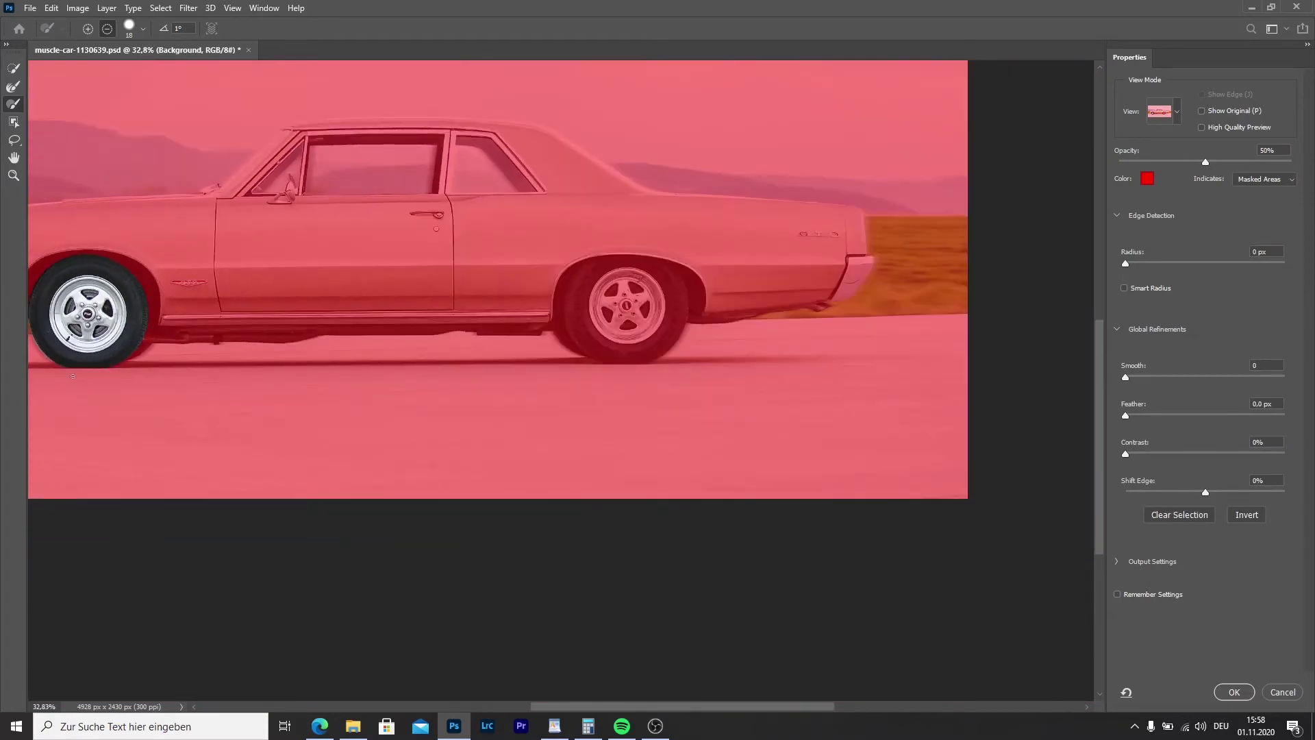
{"action": "left_click", "coordinate": [1225, 690]}
Warp the front-wheel selection again so its front and lower edges fit the tyre, and check the fit in Select and Mask.
{"action": "scroll", "coordinate": [90, 467], "scroll_direction": "up", "scroll_amount": 2}
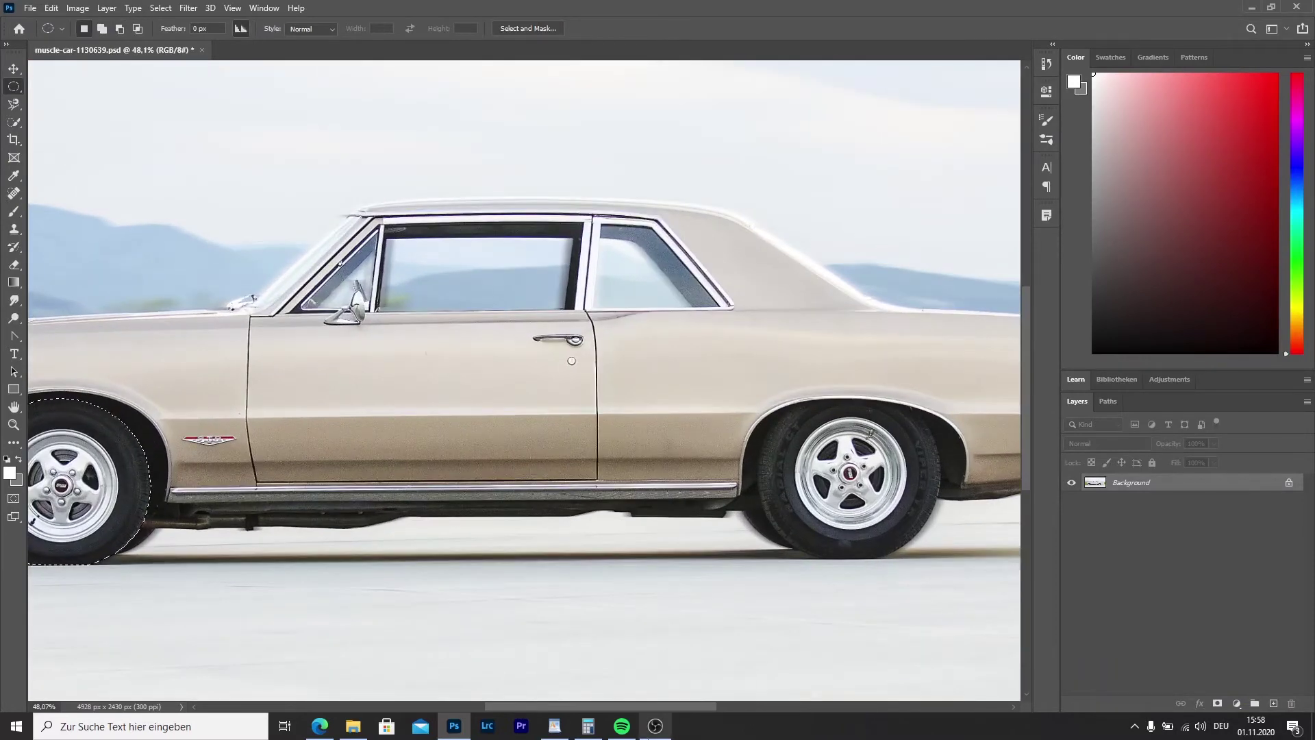
{"action": "left_click_drag", "start_coordinate": [649, 706], "coordinate": [550, 706]}
{"action": "right_click", "coordinate": [470, 484]}
{"action": "left_click", "coordinate": [537, 378]}
{"action": "scroll", "coordinate": [406, 505], "scroll_direction": "up", "scroll_amount": 5}
{"action": "right_click", "coordinate": [434, 488]}
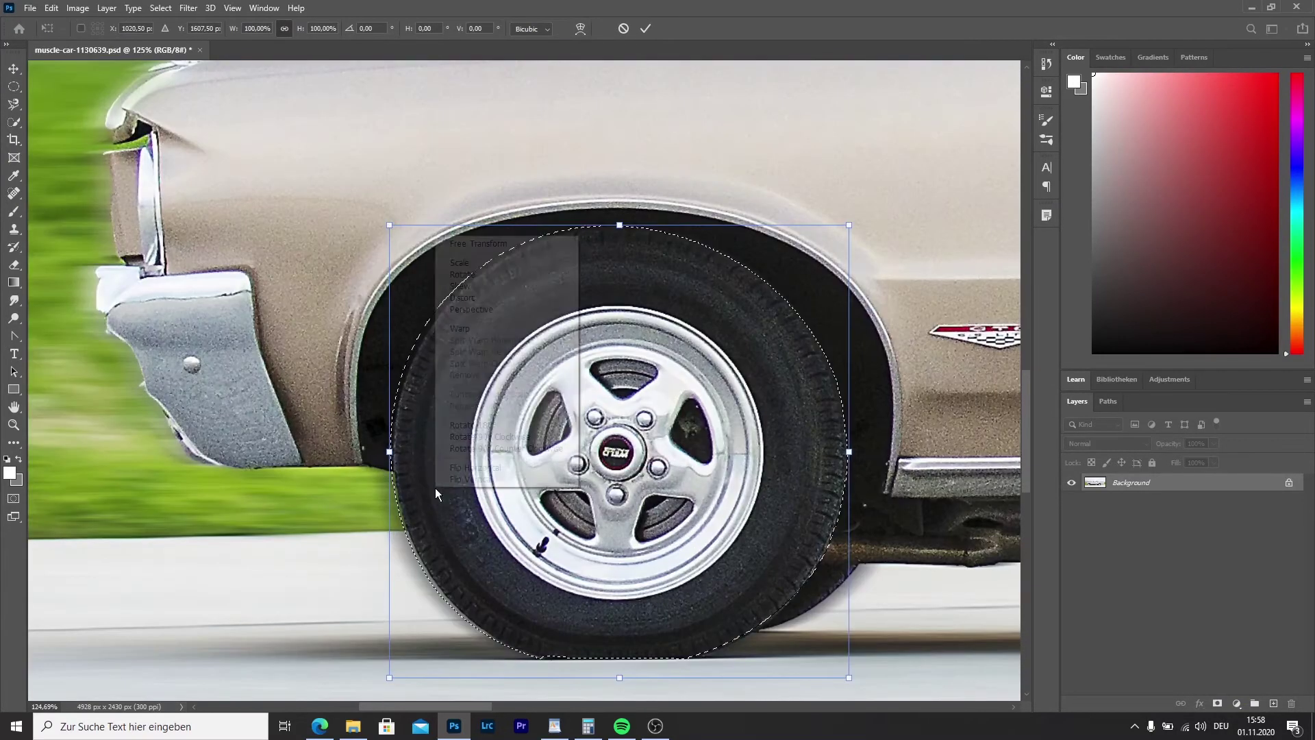
{"action": "left_click", "coordinate": [461, 335]}
{"action": "left_click_drag", "start_coordinate": [389, 376], "coordinate": [393, 380]}
{"action": "left_click_drag", "start_coordinate": [389, 678], "coordinate": [394, 669]}
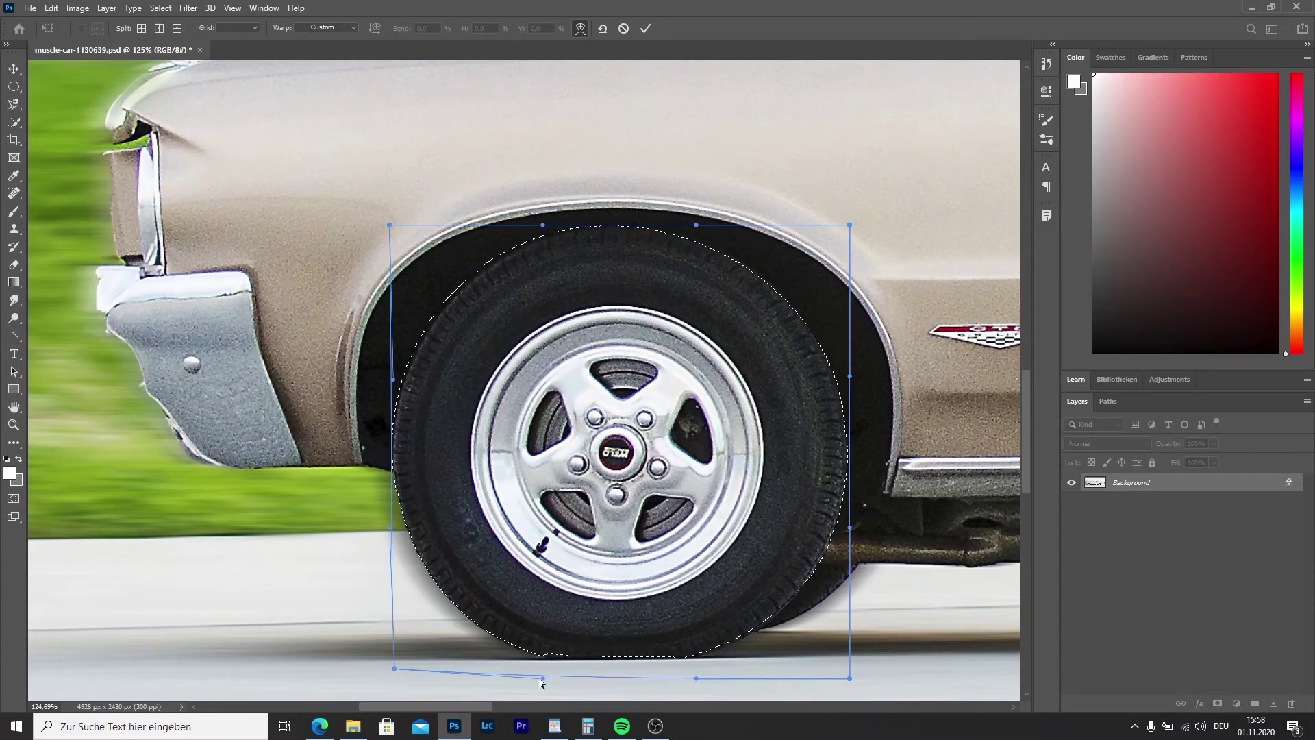
{"action": "left_click_drag", "start_coordinate": [541, 679], "coordinate": [534, 684]}
{"action": "left_click_drag", "start_coordinate": [390, 226], "coordinate": [393, 228]}
{"action": "left_click", "coordinate": [645, 28]}
{"action": "left_click", "coordinate": [528, 28]}
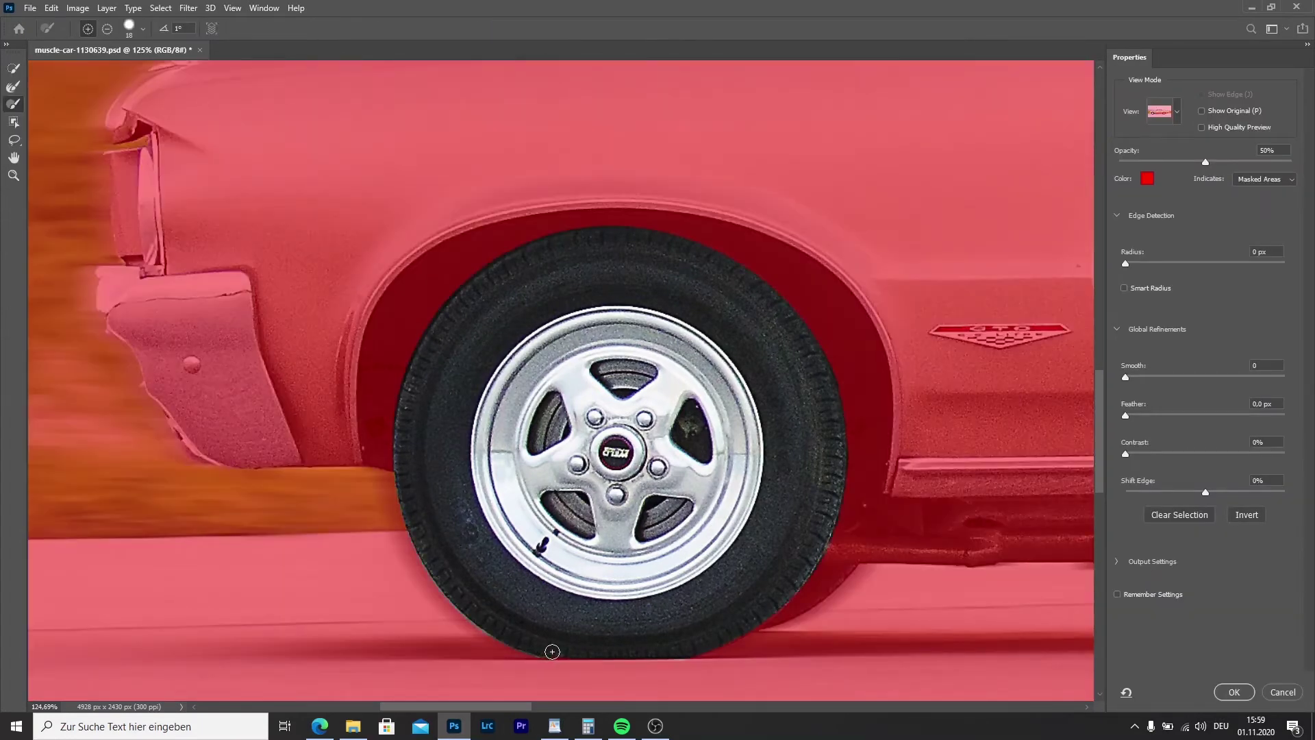
{"action": "left_click", "coordinate": [1234, 692]}
Apply a Radial Blur to the selected front wheel with amount 20, the Spin method and Good quality.
{"action": "scroll", "coordinate": [228, 65], "scroll_direction": "down", "scroll_amount": 6}
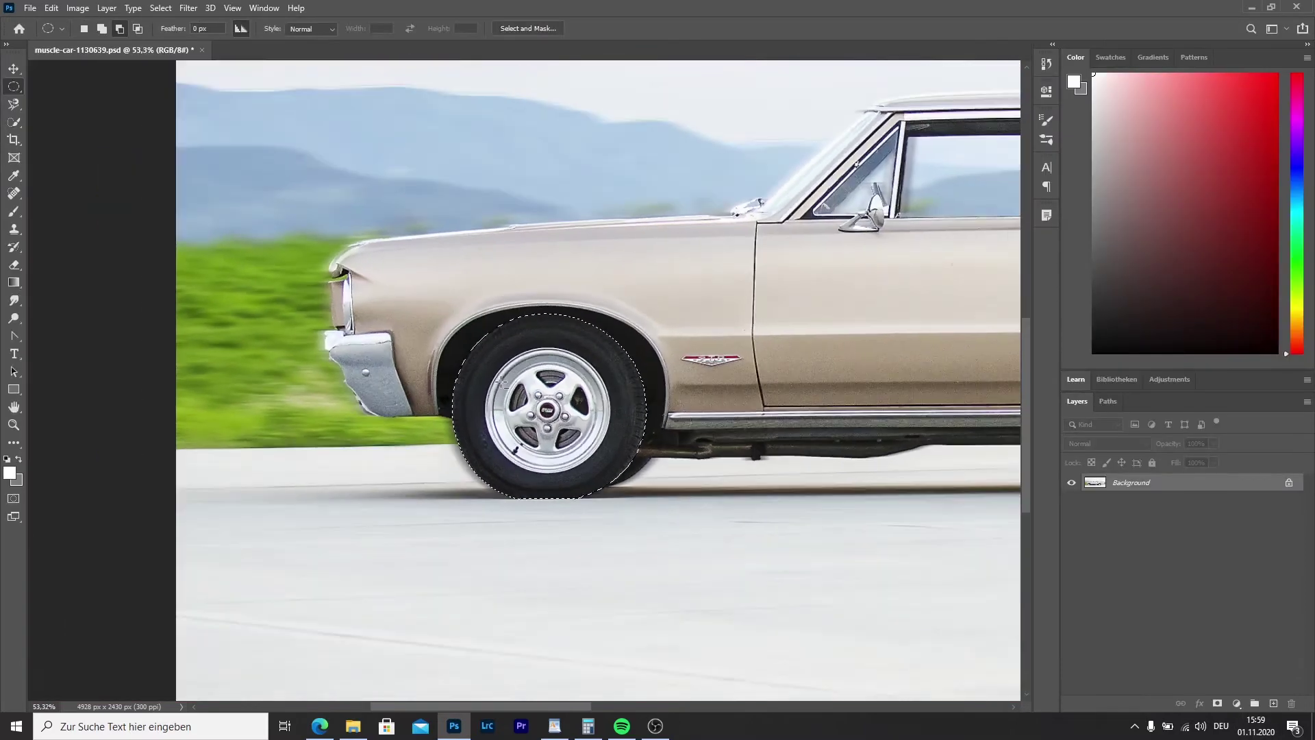
{"action": "left_click", "coordinate": [187, 8]}
{"action": "mouse_move", "coordinate": [266, 164]}
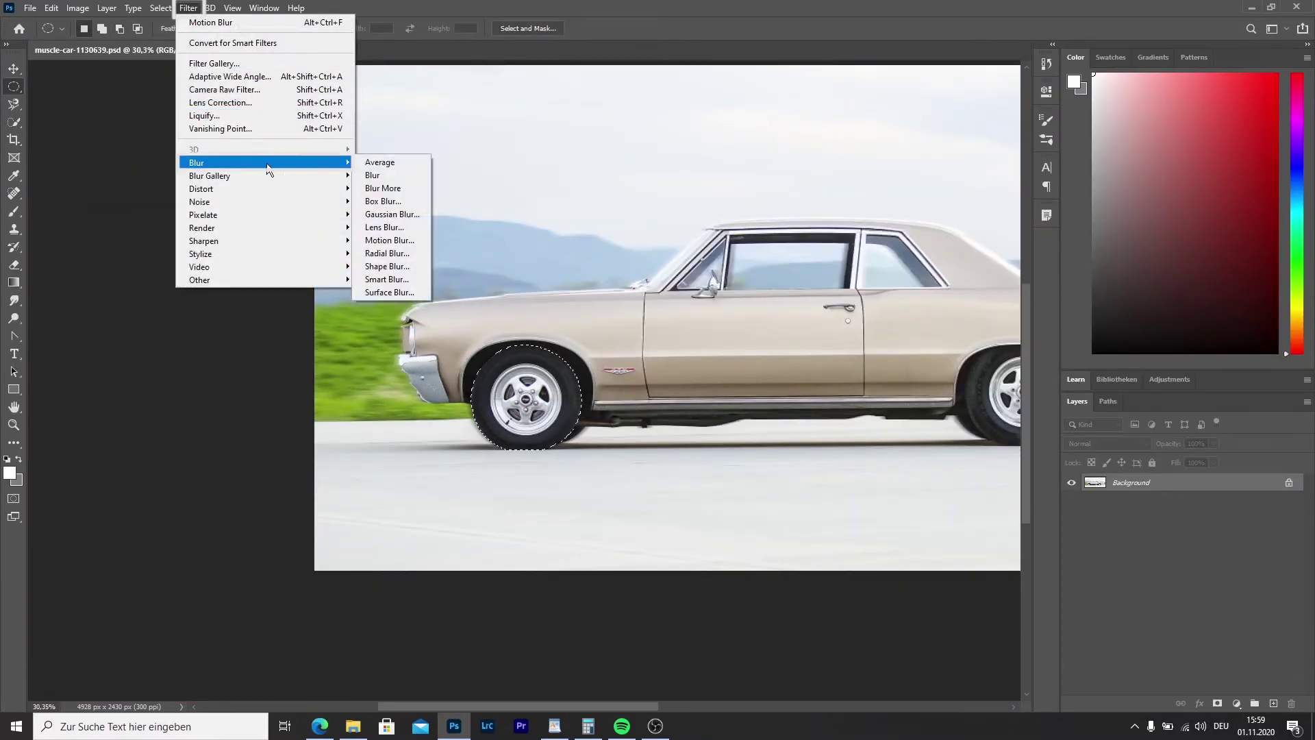
{"action": "left_click", "coordinate": [396, 252]}
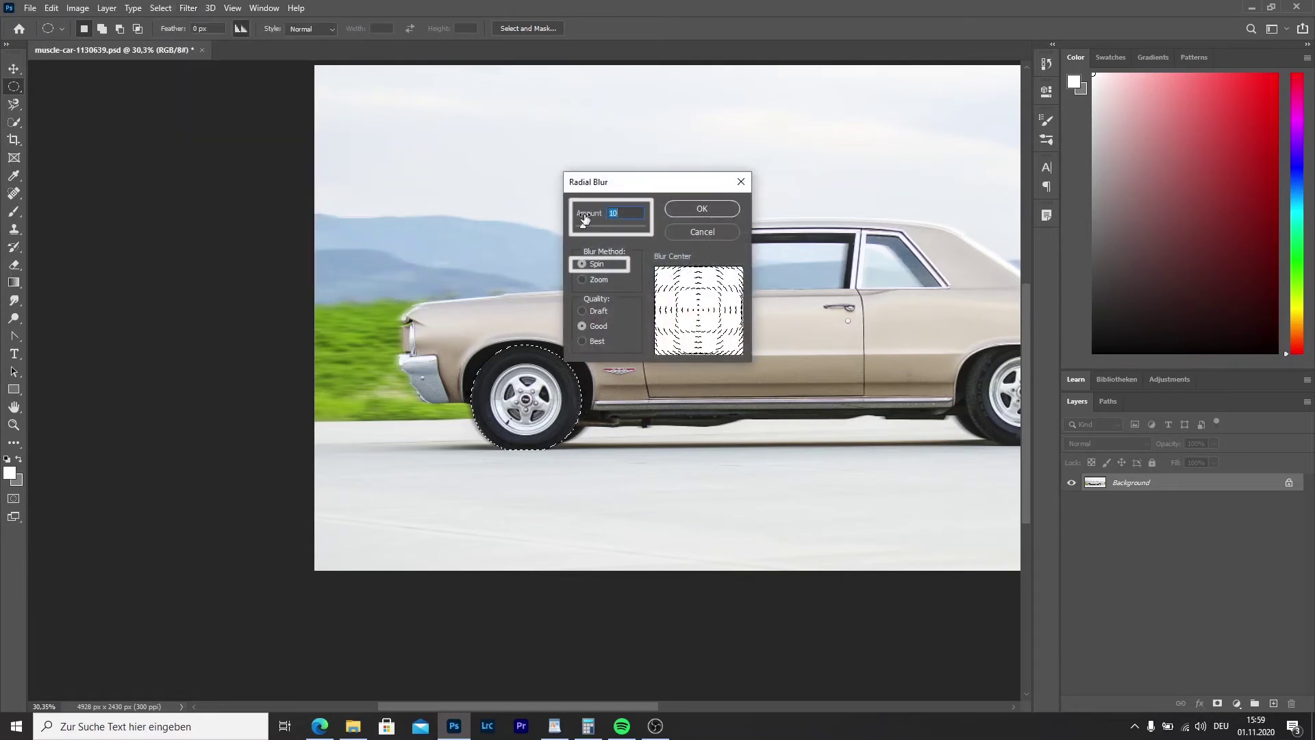
{"action": "left_click_drag", "start_coordinate": [581, 227], "coordinate": [589, 228]}
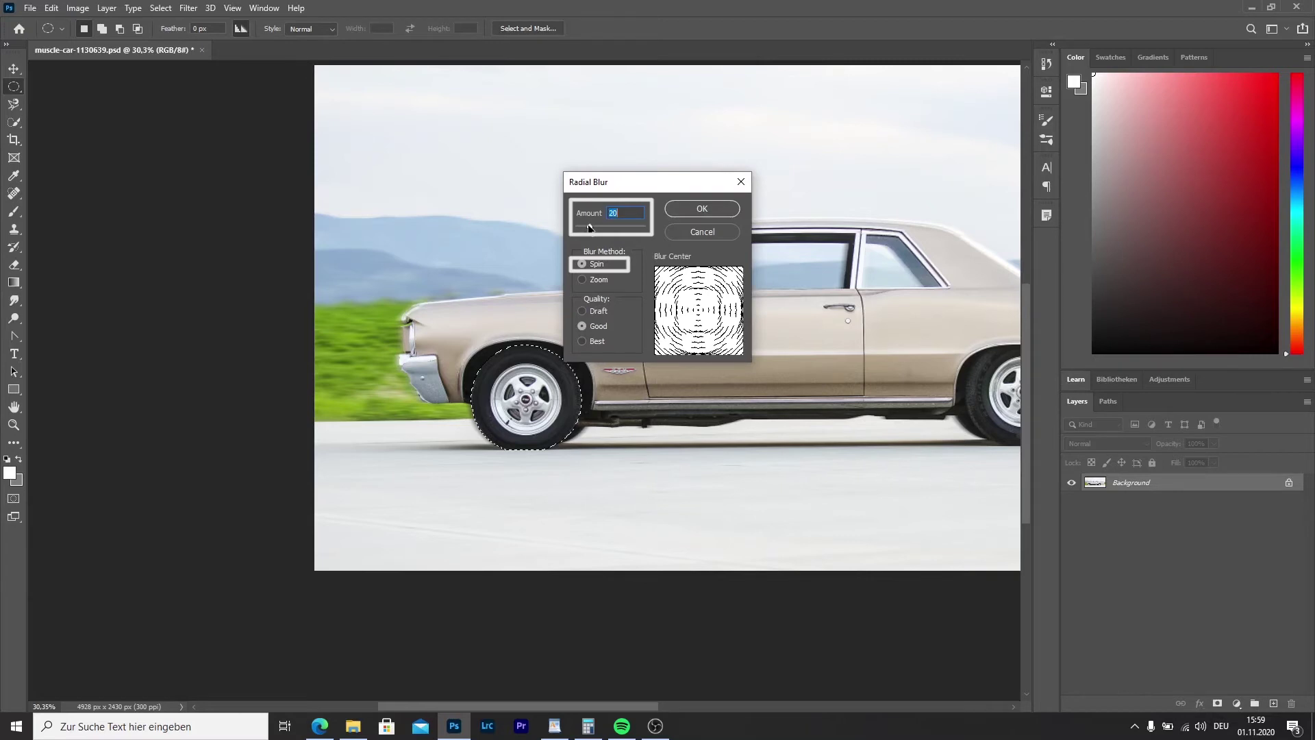
{"action": "left_click", "coordinate": [689, 208]}
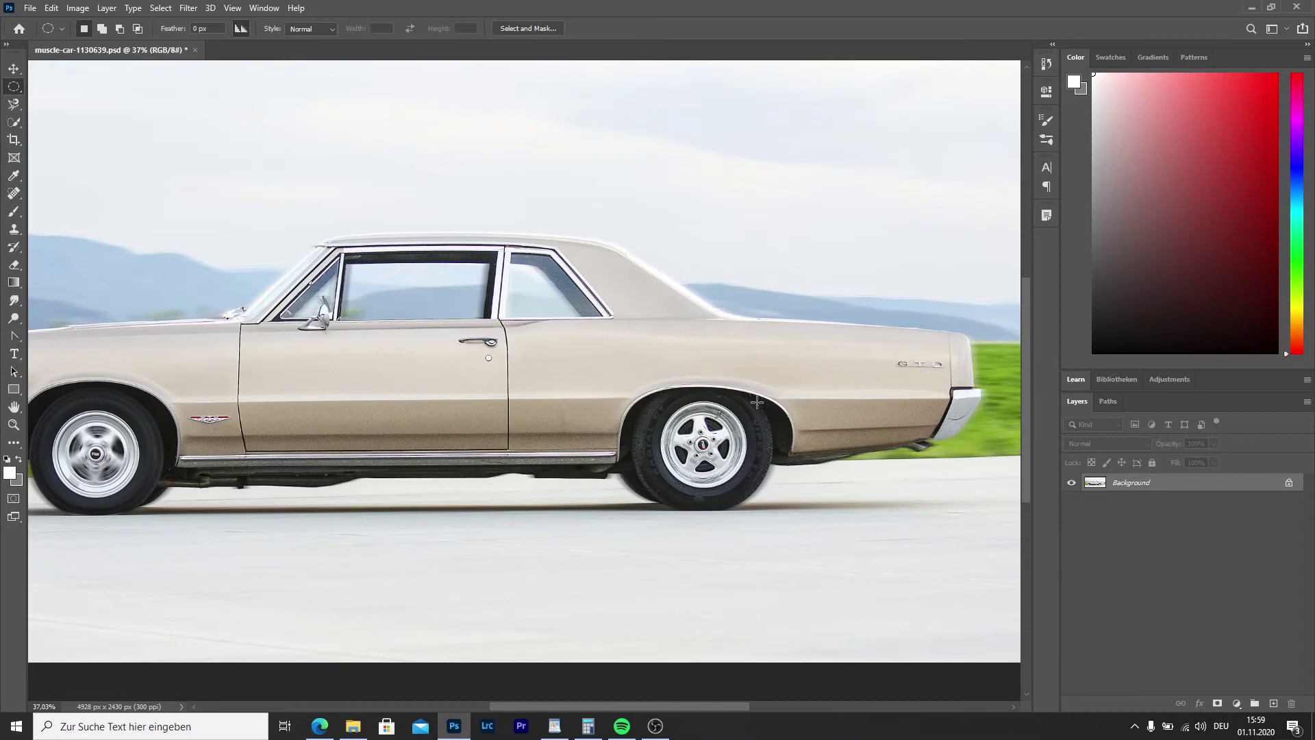
Enlarge the elliptical selection around the rear wheel and warp the side facing the door toward the tyre's edge.
{"action": "right_click", "coordinate": [690, 482]}
{"action": "left_click", "coordinate": [726, 379]}
{"action": "right_click", "coordinate": [674, 468]}
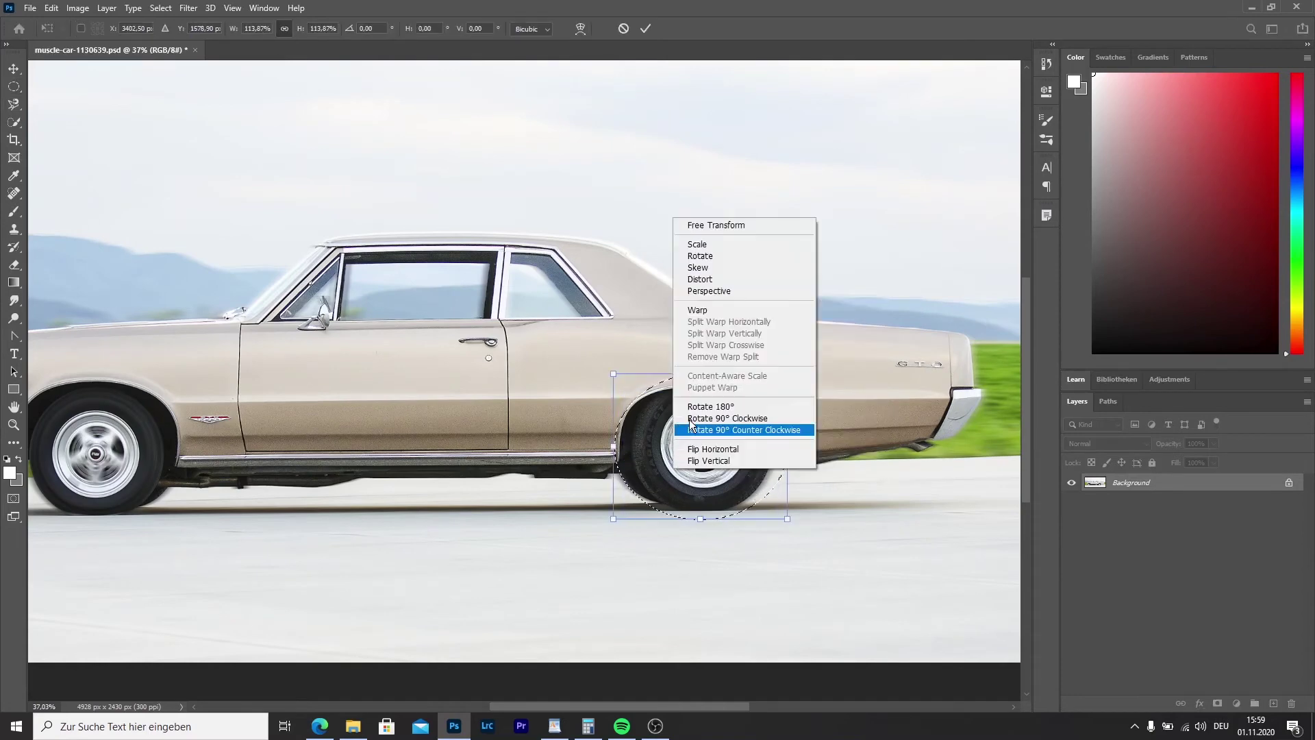
{"action": "left_click", "coordinate": [697, 310]}
{"action": "left_click_drag", "start_coordinate": [613, 518], "coordinate": [627, 500]}
{"action": "left_click_drag", "start_coordinate": [613, 374], "coordinate": [637, 381]}
{"action": "left_click_drag", "start_coordinate": [613, 422], "coordinate": [635, 414]}
{"action": "left_click_drag", "start_coordinate": [613, 470], "coordinate": [630, 462]}
Warp the rearward side and upper edge of the rear-wheel selection to the tyre and apply the transformation.
{"action": "left_click_drag", "start_coordinate": [787, 373], "coordinate": [774, 384]}
{"action": "left_click_drag", "start_coordinate": [787, 470], "coordinate": [758, 466]}
{"action": "left_click_drag", "start_coordinate": [788, 519], "coordinate": [725, 508]}
{"action": "left_click_drag", "start_coordinate": [729, 374], "coordinate": [726, 379]}
{"action": "left_click_drag", "start_coordinate": [672, 374], "coordinate": [675, 377]}
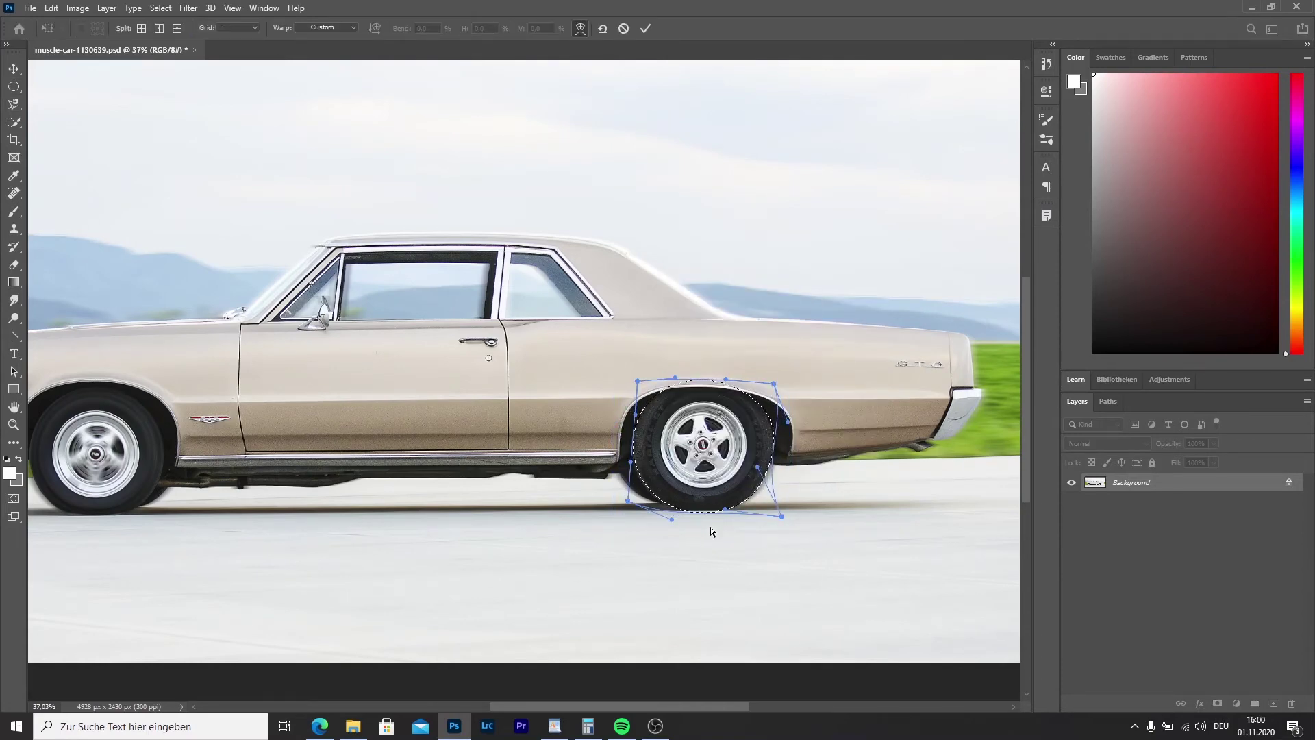
{"action": "scroll", "coordinate": [710, 527], "scroll_direction": "up", "scroll_amount": 5}
{"action": "left_click", "coordinate": [645, 29]}
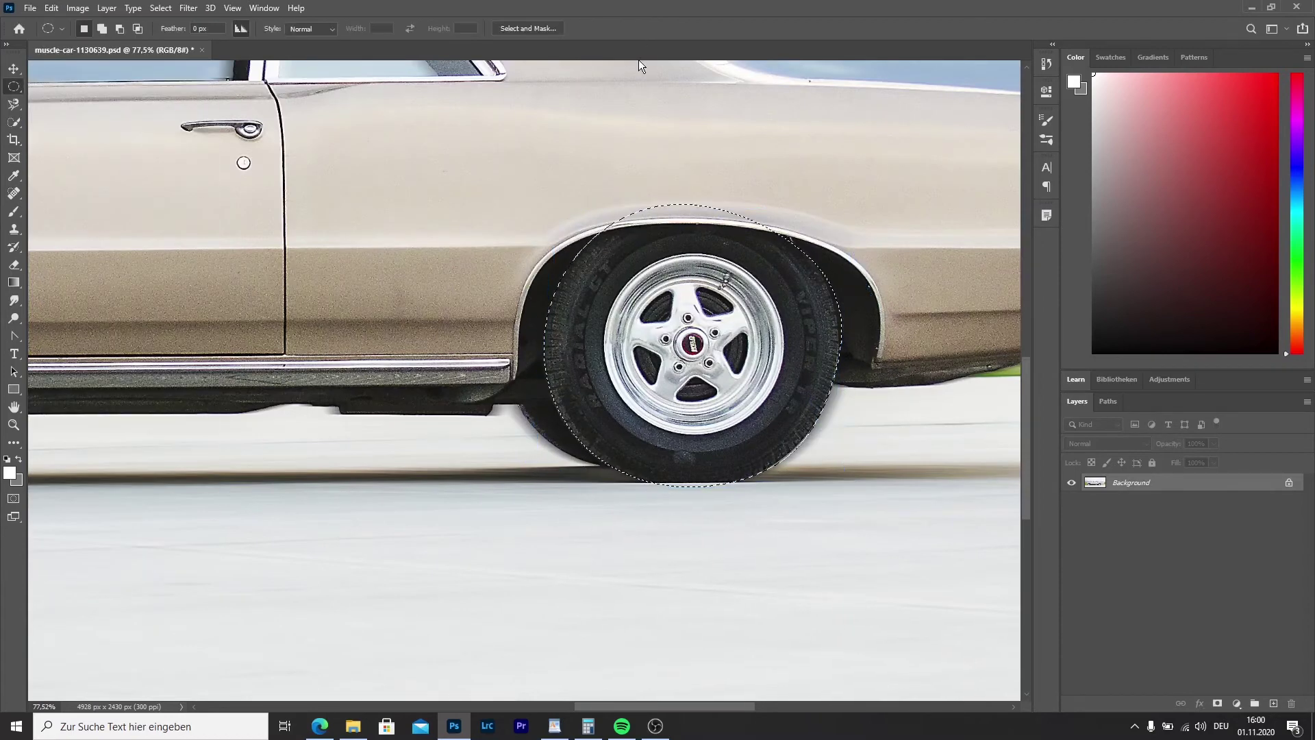
Subtract the bodywork above the wheel arch from the rear-wheel selection in Select and Mask.
{"action": "left_click", "coordinate": [527, 28]}
{"action": "left_click", "coordinate": [107, 28]}
{"action": "left_click_drag", "start_coordinate": [775, 228], "coordinate": [625, 217]}
{"action": "left_click_drag", "start_coordinate": [740, 214], "coordinate": [638, 217]}
{"action": "scroll", "coordinate": [627, 221], "scroll_direction": "up", "scroll_amount": 2}
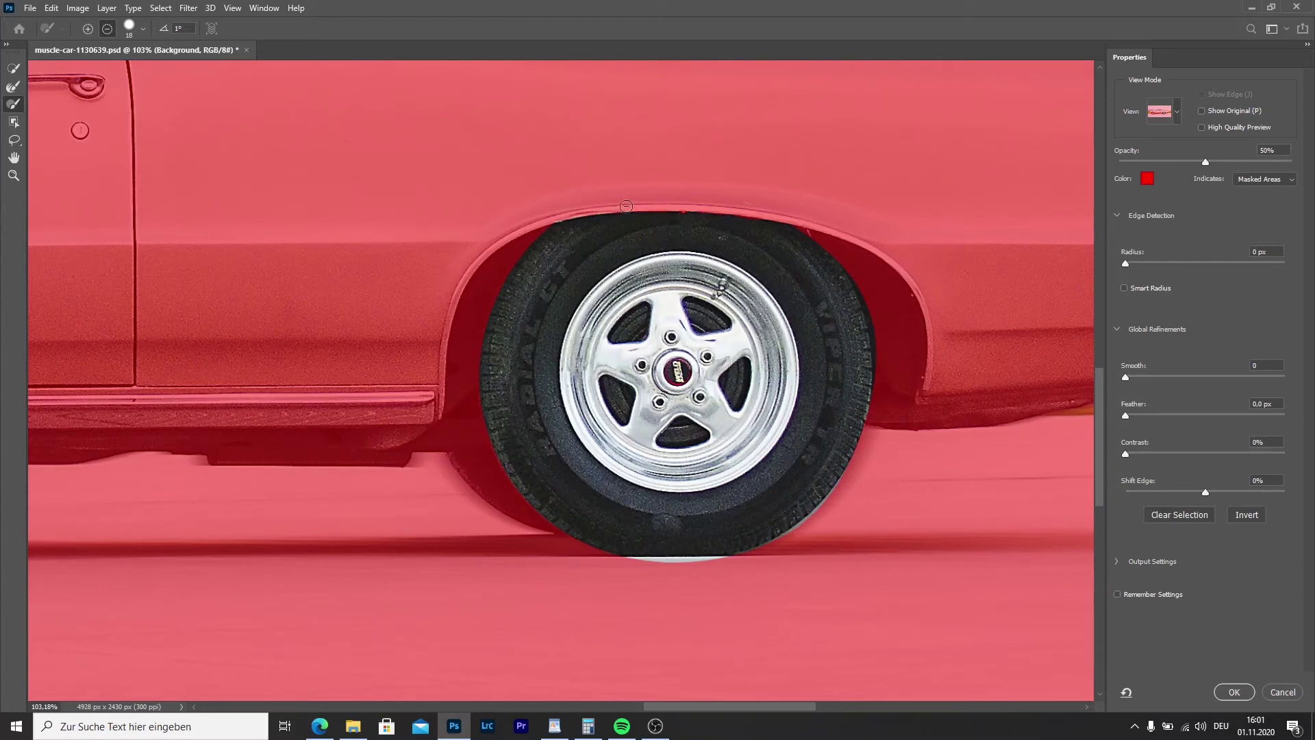
{"action": "key", "text": "alt"}
{"action": "key", "text": "alt"}
{"action": "scroll", "coordinate": [647, 201], "scroll_direction": "down", "scroll_amount": 3}
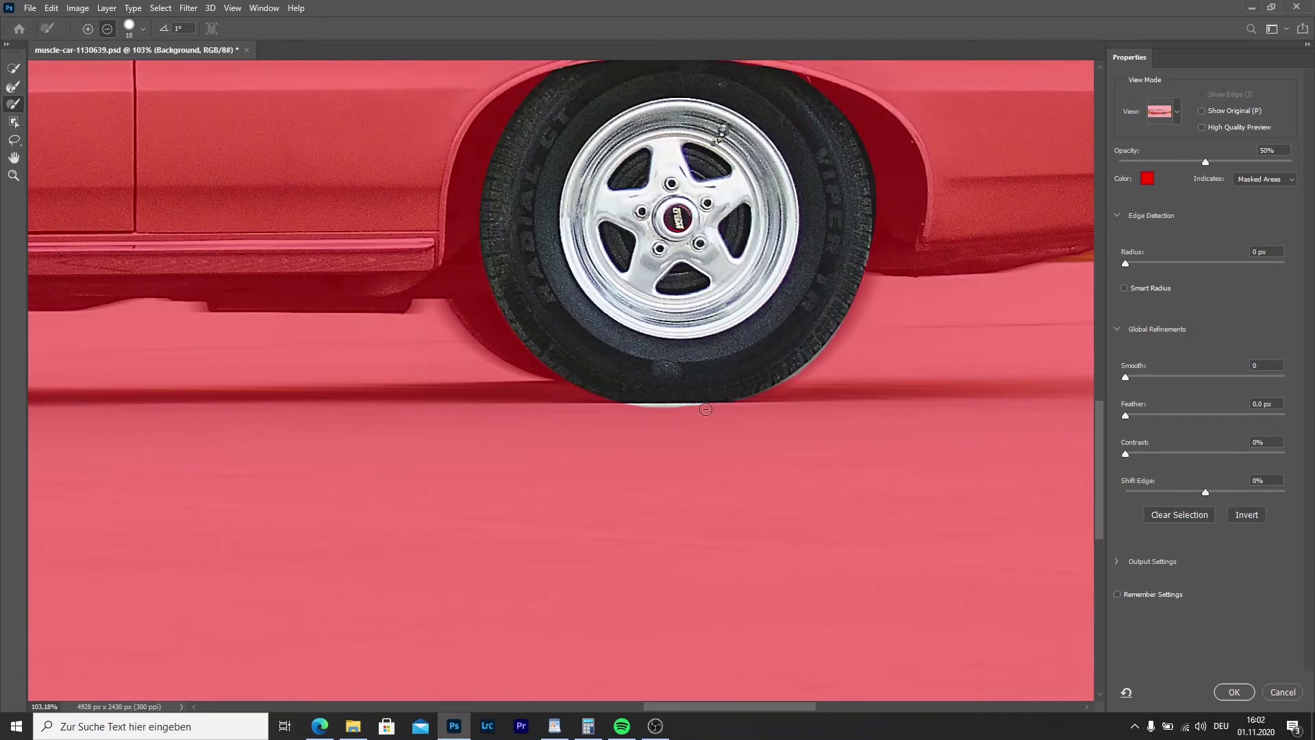
Subtract the strip of ground beneath the rear tyre from the selection and accept the refinement.
{"action": "left_click_drag", "start_coordinate": [705, 409], "coordinate": [628, 408]}
{"action": "left_click", "coordinate": [87, 28]}
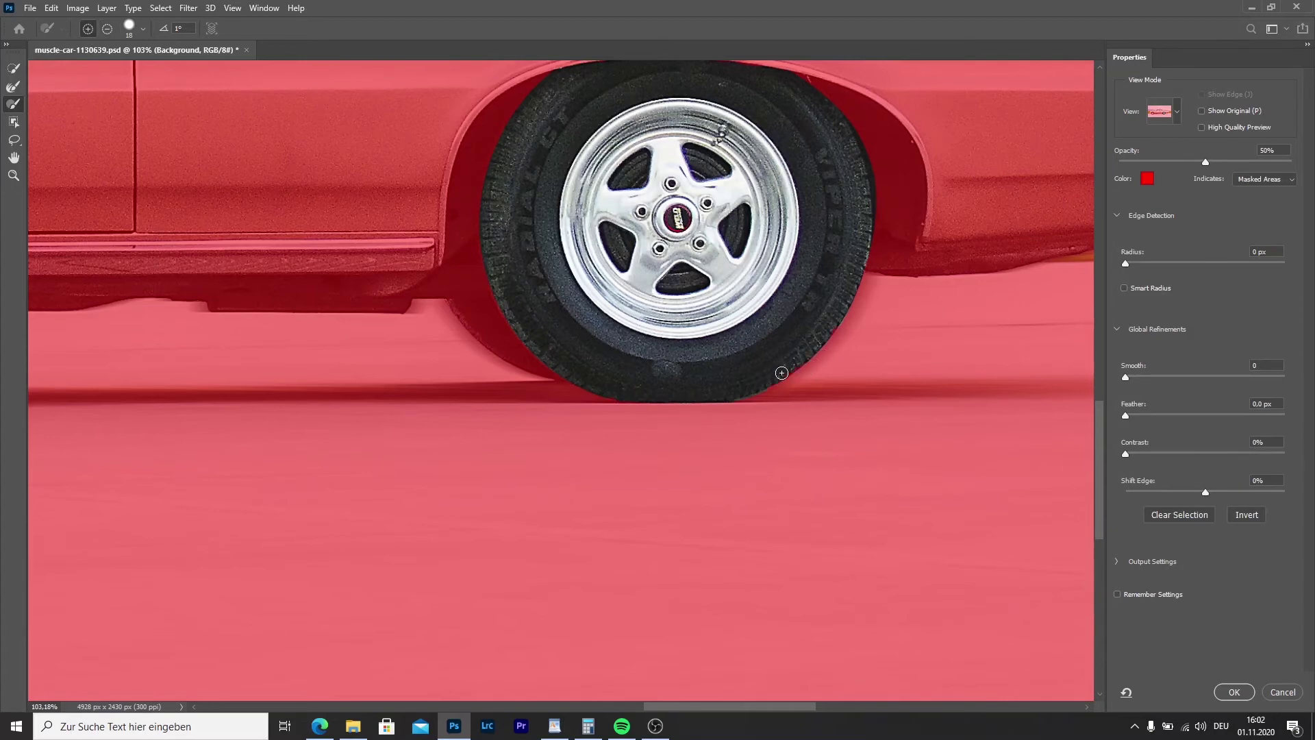
{"action": "scroll", "coordinate": [798, 380], "scroll_direction": "up", "scroll_amount": 3}
{"action": "scroll", "coordinate": [802, 390], "scroll_direction": "down", "scroll_amount": 4}
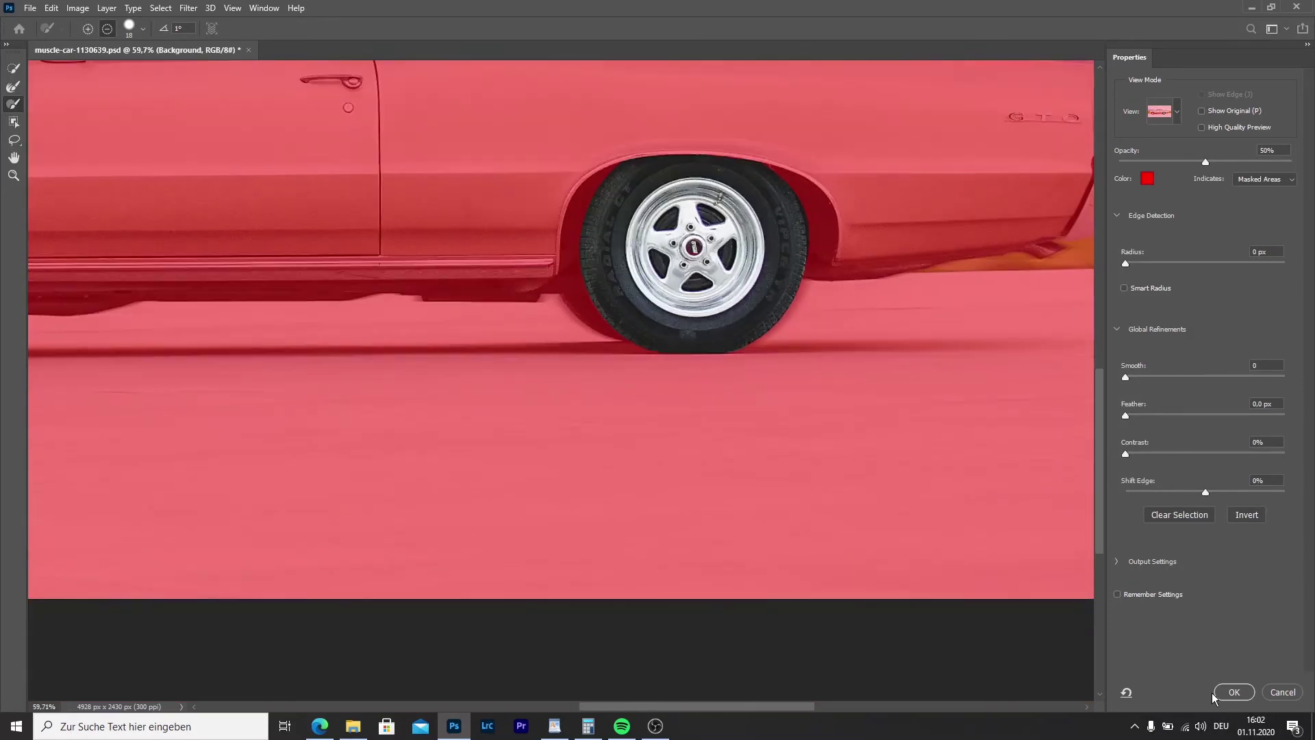
{"action": "left_click", "coordinate": [1234, 691]}
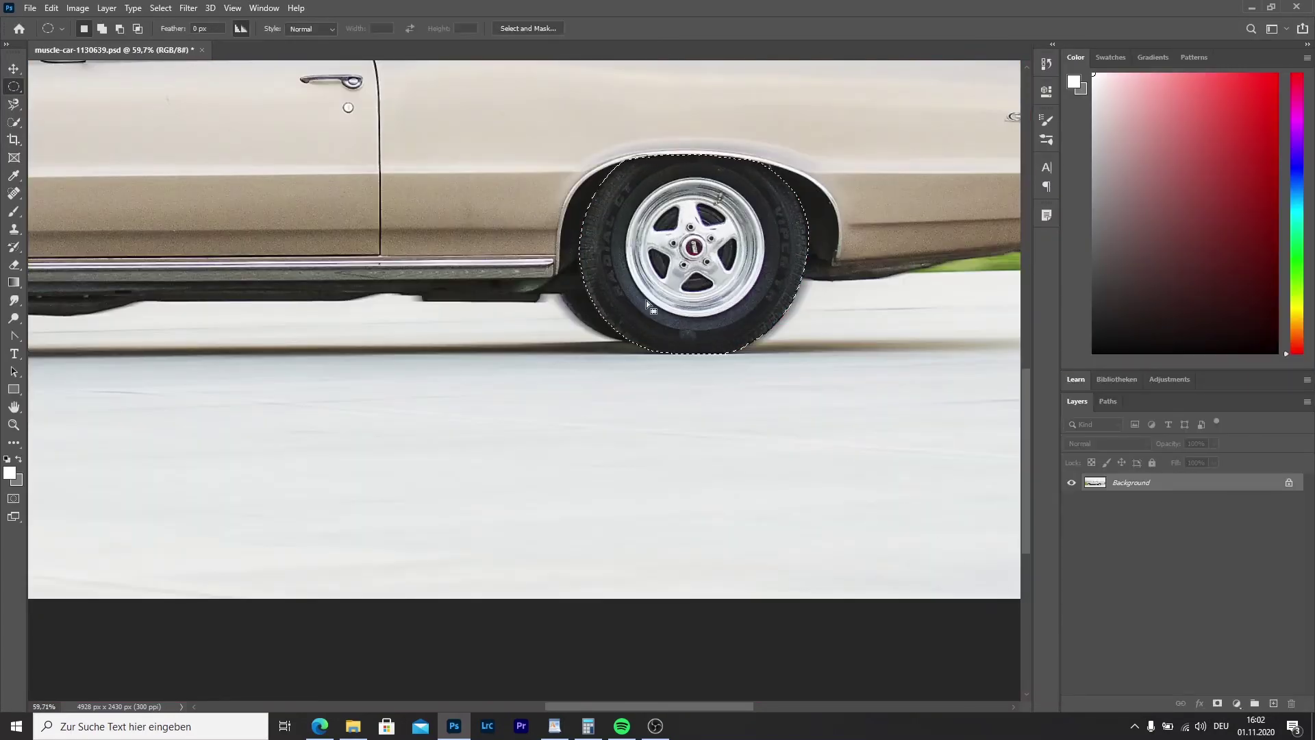
Apply a Radial Blur with amount 20, Spin method and Good quality to the rear wheel, and switch to the Move tool.
{"action": "scroll", "coordinate": [313, 225], "scroll_direction": "down", "scroll_amount": 2}
{"action": "scroll", "coordinate": [313, 225], "scroll_direction": "down", "scroll_amount": 3}
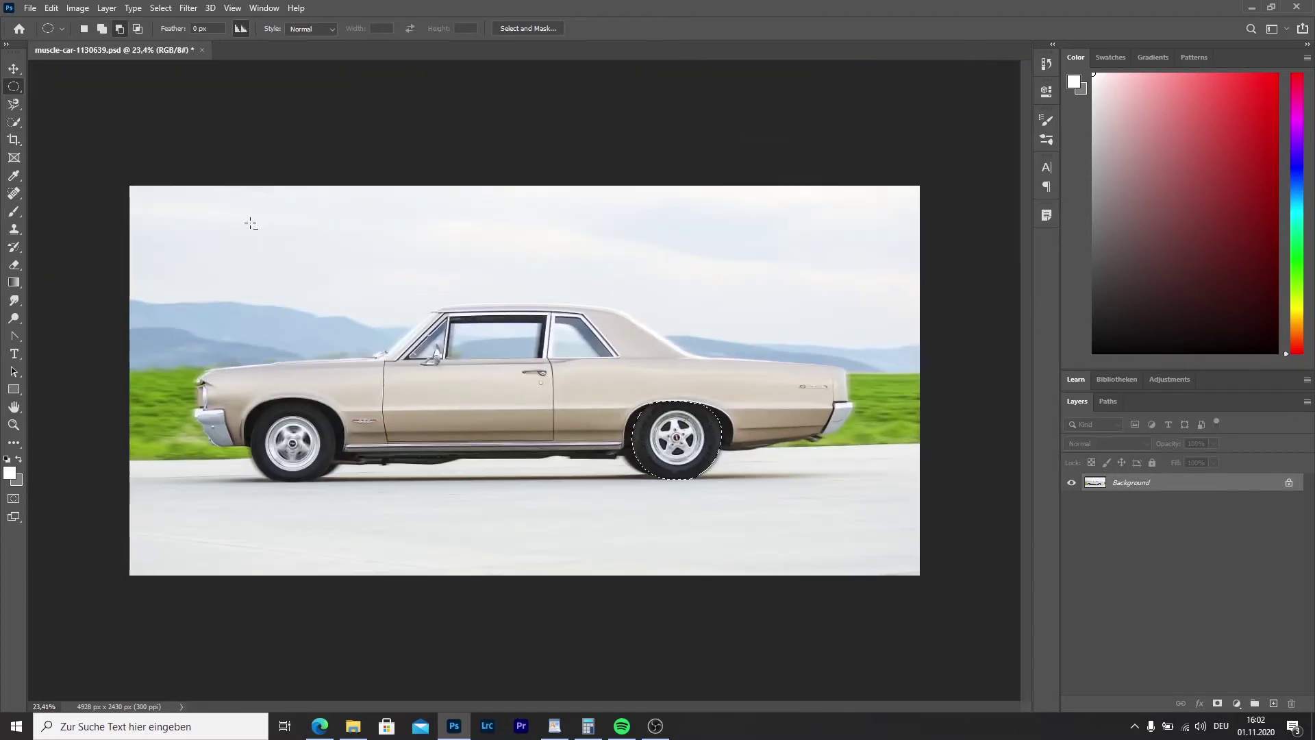
{"action": "left_click", "coordinate": [186, 8]}
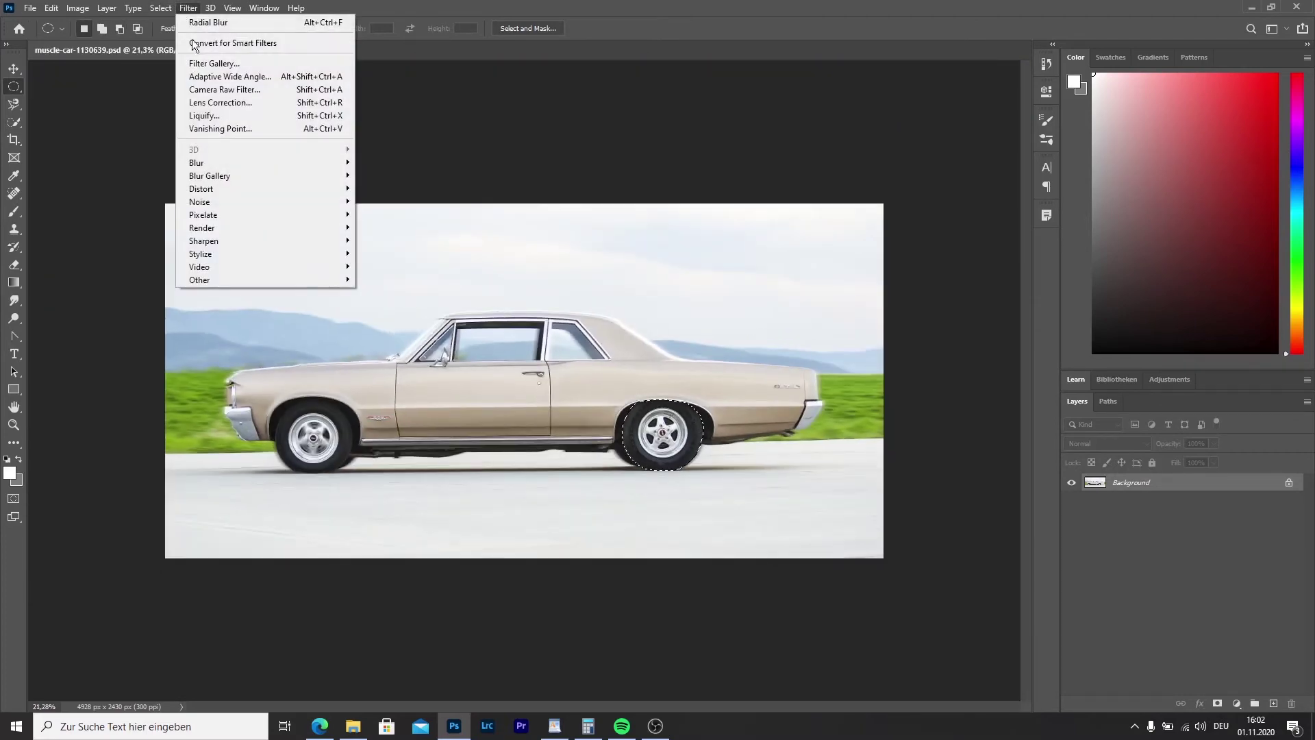
{"action": "mouse_move", "coordinate": [233, 162]}
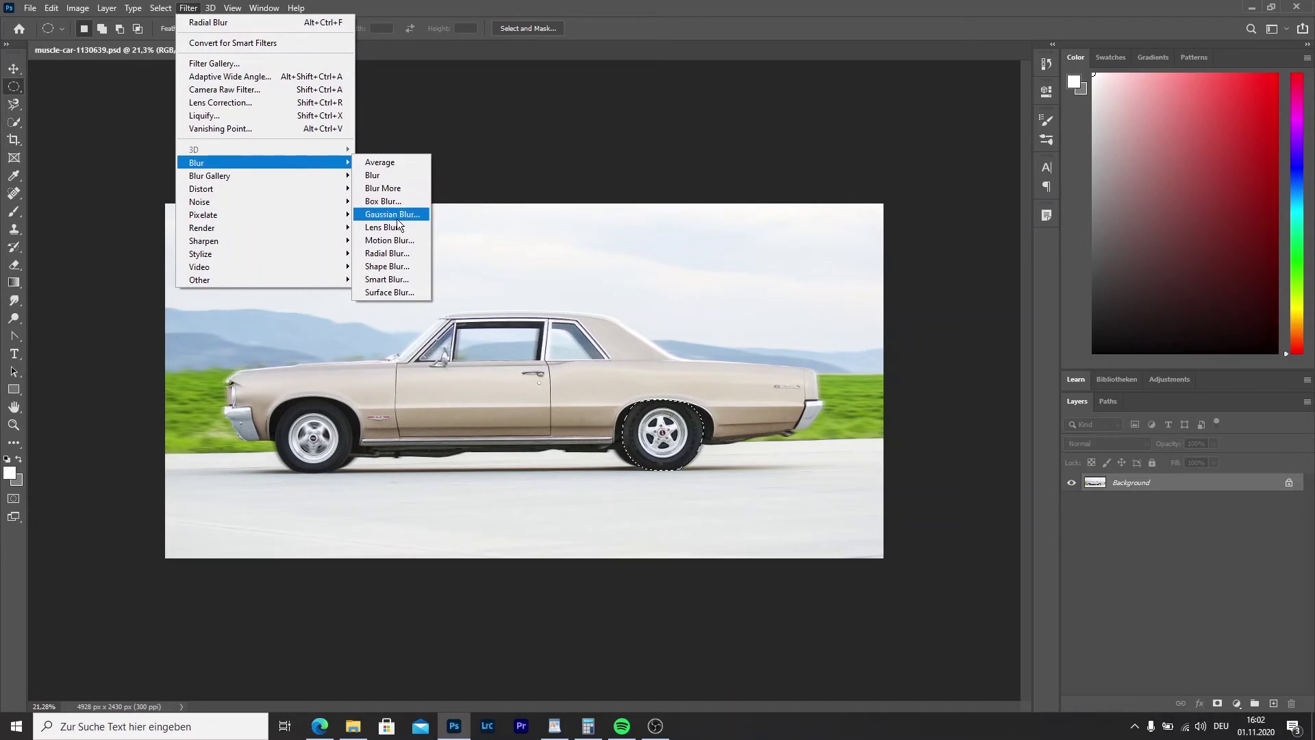
{"action": "left_click", "coordinate": [405, 253]}
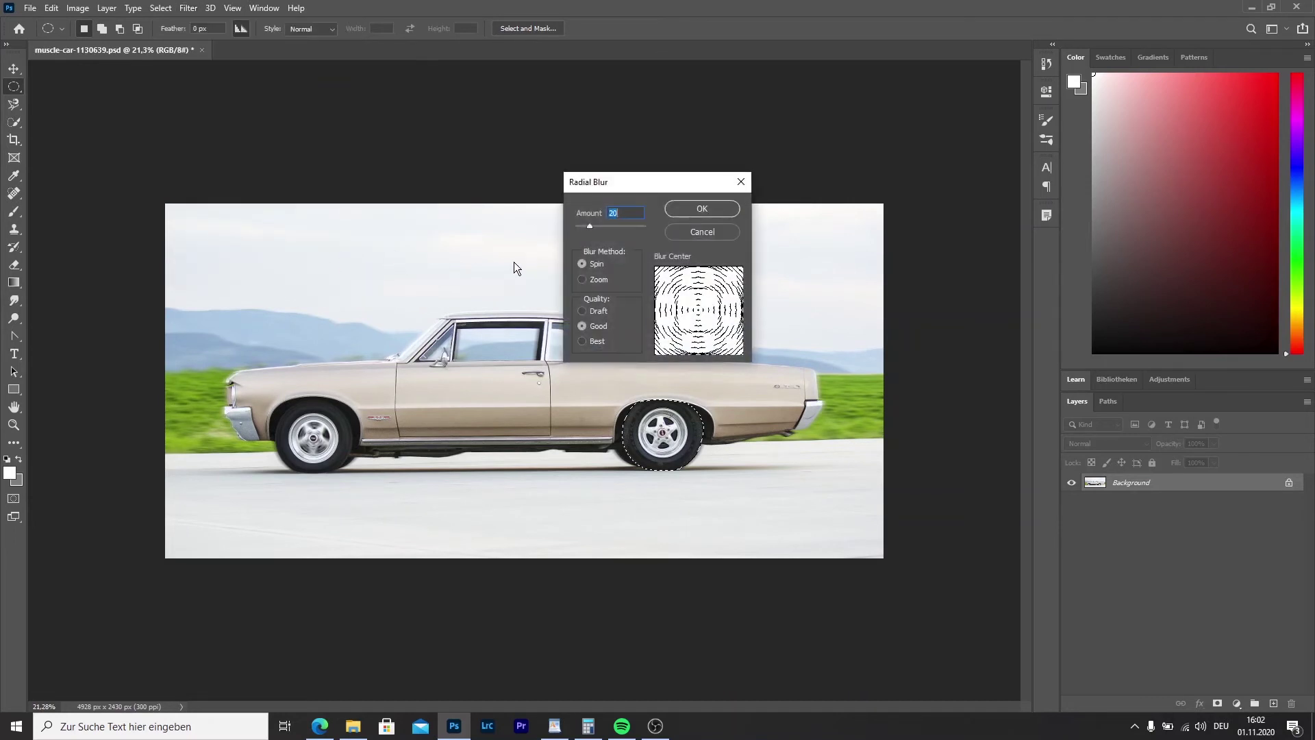
{"action": "left_click", "coordinate": [729, 207]}
{"action": "key", "text": "ctrl+0"}
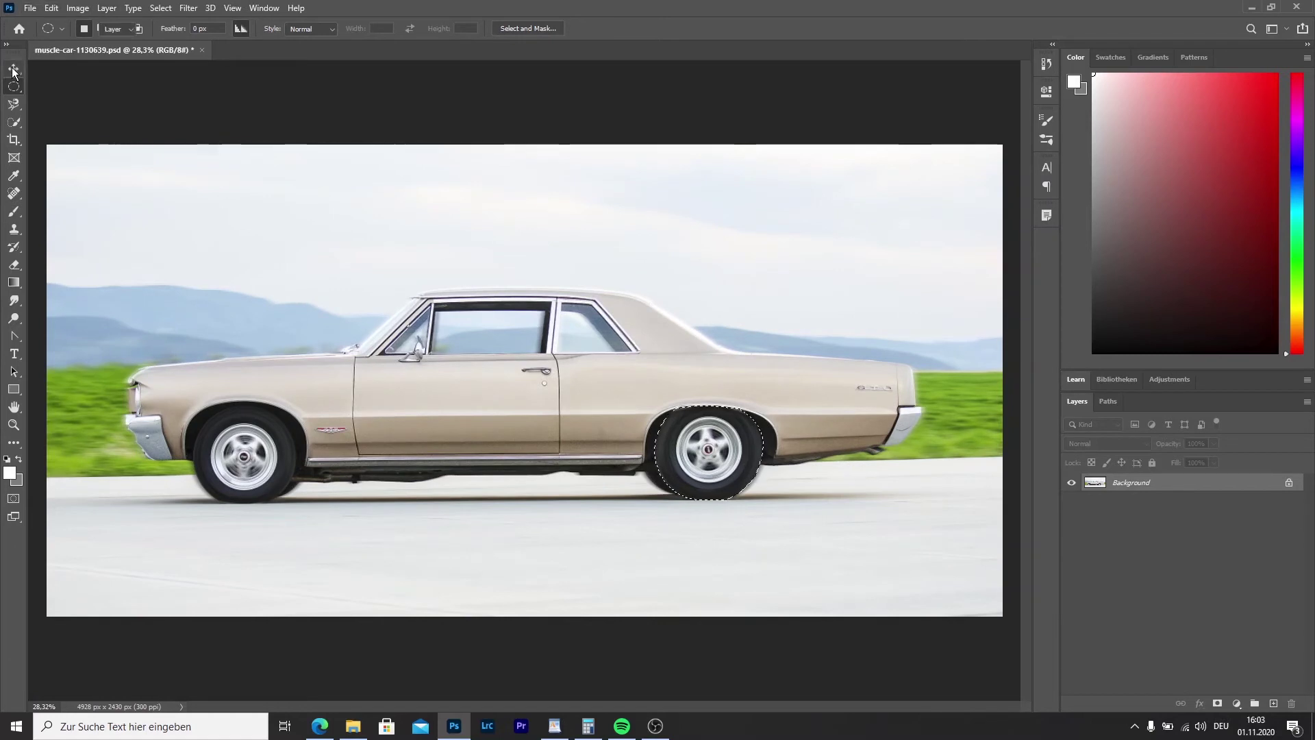
{"action": "key", "text": "v"}
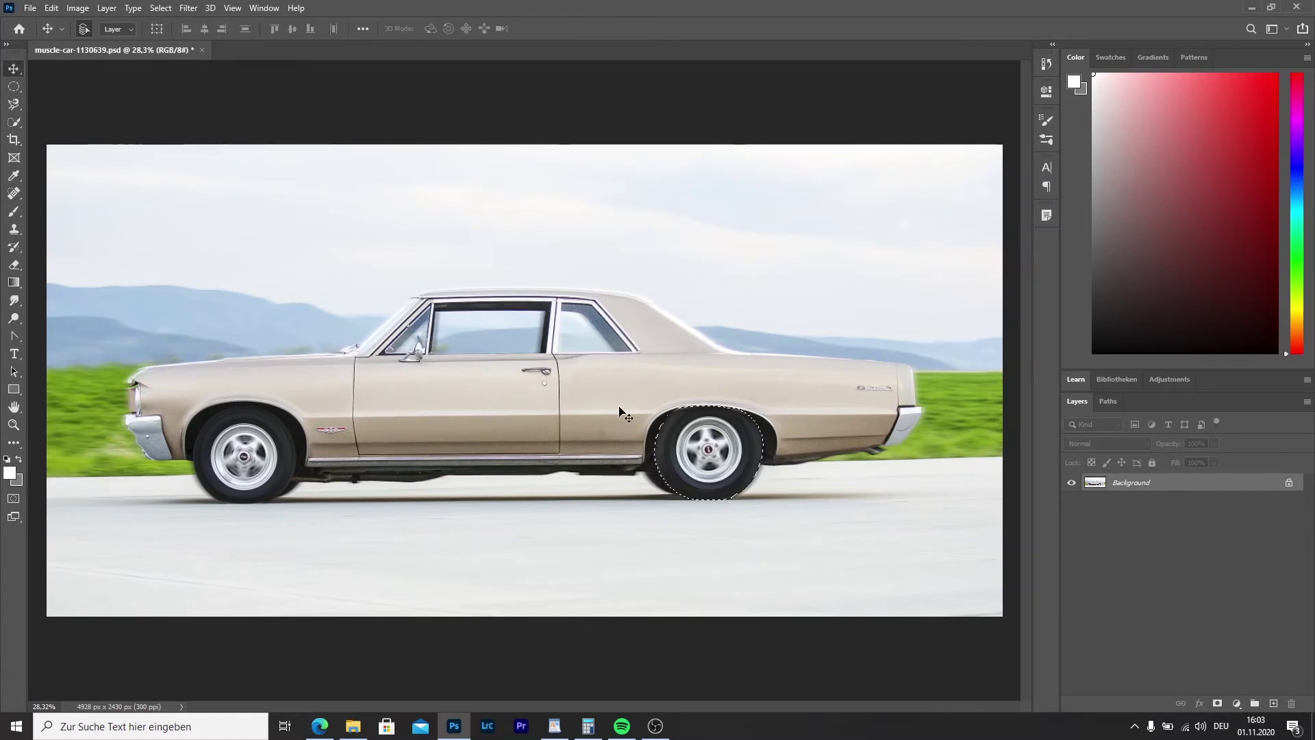
Clear the selection around the rear wheel using the Elliptical Marquee tool.
{"action": "left_click", "coordinate": [14, 86]}
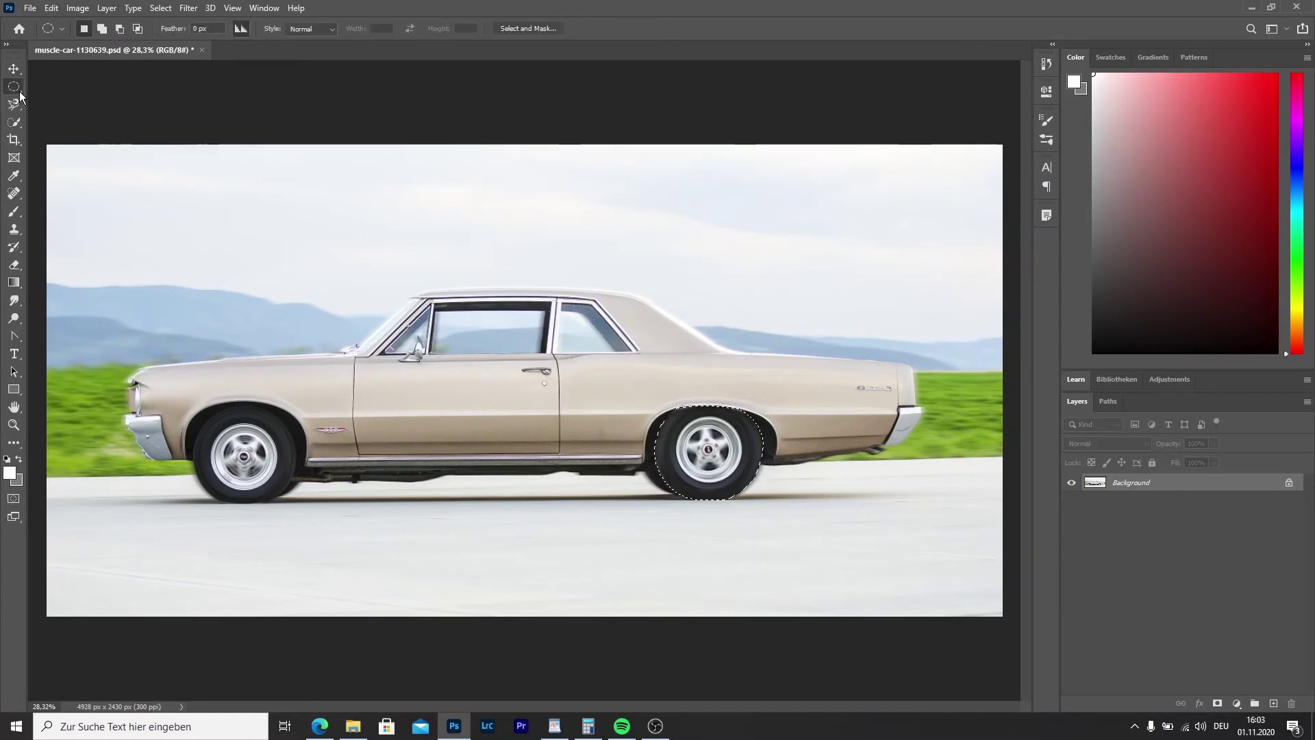
{"action": "right_click", "coordinate": [708, 446]}
{"action": "left_click", "coordinate": [739, 455]}
Outline the visible part of the far-side rear tyre, just ahead of the near rear wheel, with the Magnetic Lasso.
{"action": "scroll", "coordinate": [580, 425], "scroll_direction": "up", "scroll_amount": 5}
{"action": "scroll", "coordinate": [516, 417], "scroll_direction": "up", "scroll_amount": 3}
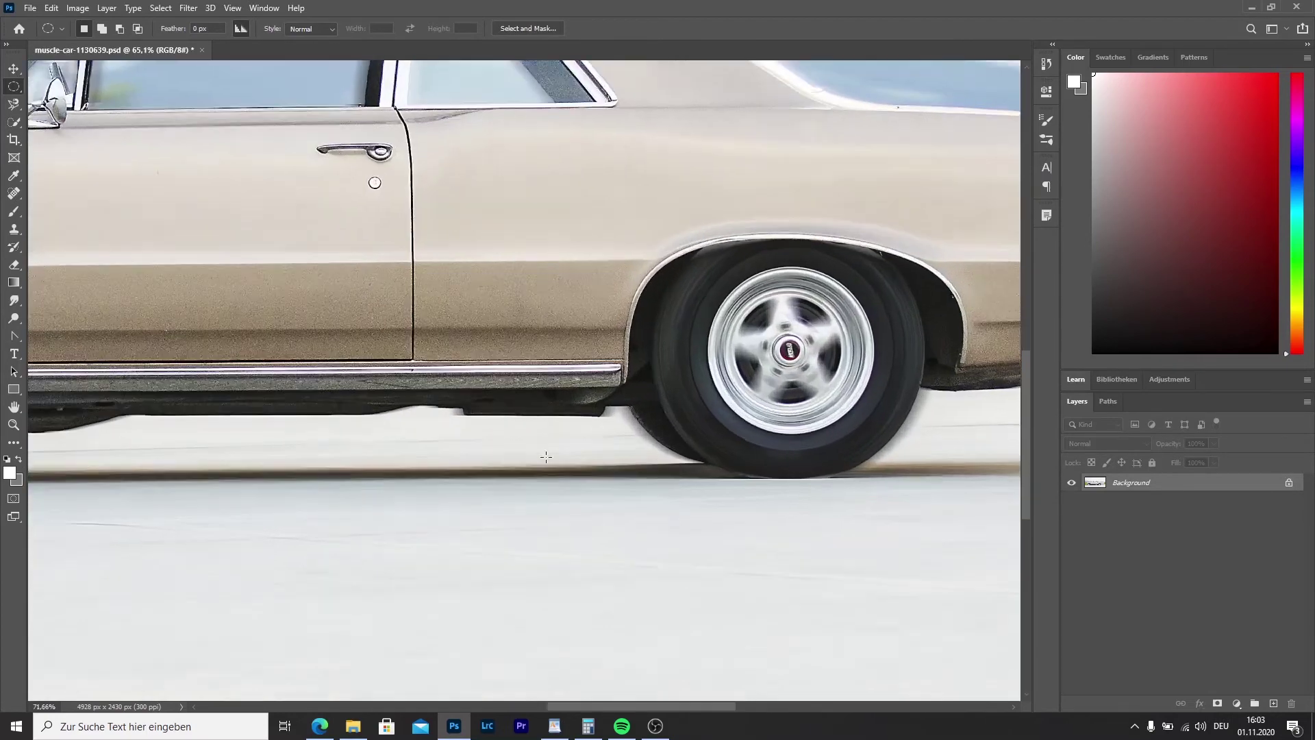
{"action": "left_click", "coordinate": [12, 105]}
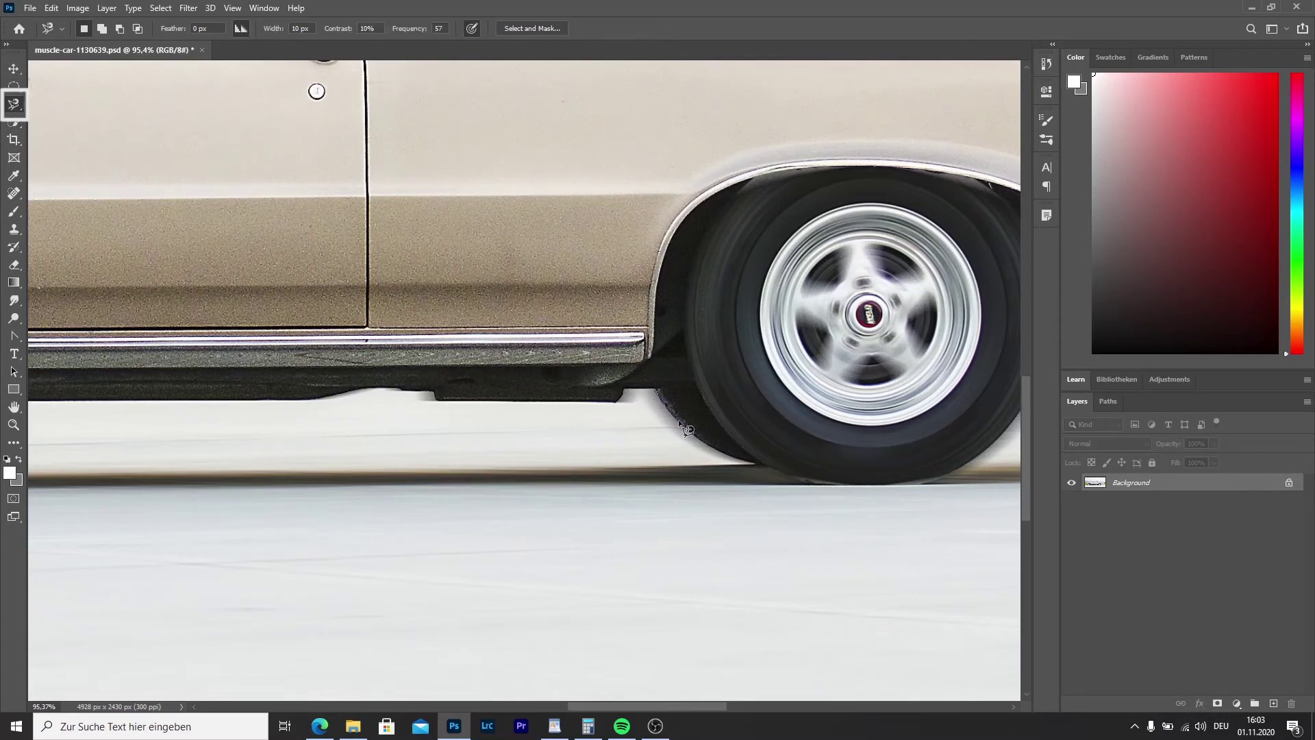
{"action": "left_click", "coordinate": [655, 390]}
{"action": "left_click", "coordinate": [760, 465]}
{"action": "left_click", "coordinate": [656, 391]}
Apply a Lens Blur with radius 26 to the selected part of the far-side rear tyre.
{"action": "scroll", "coordinate": [270, 127], "scroll_direction": "down", "scroll_amount": 1}
{"action": "scroll", "coordinate": [264, 123], "scroll_direction": "down", "scroll_amount": 1}
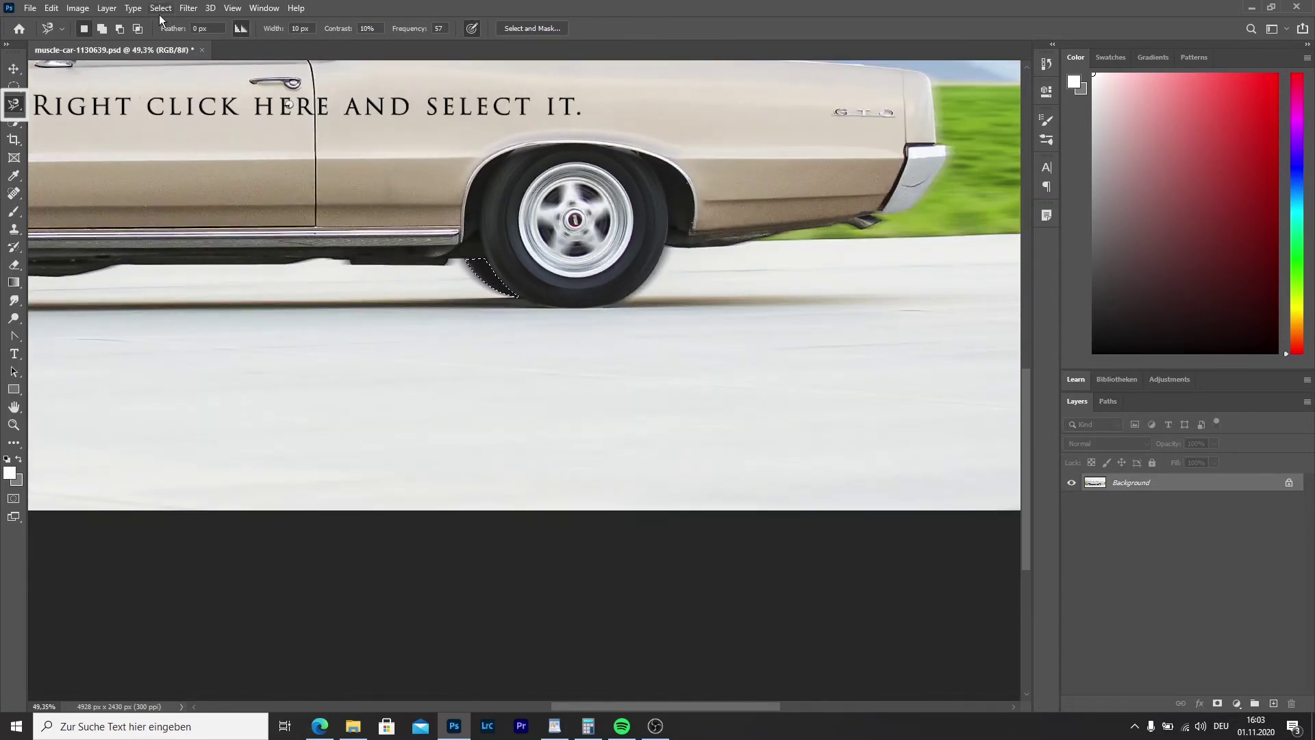
{"action": "left_click", "coordinate": [189, 10]}
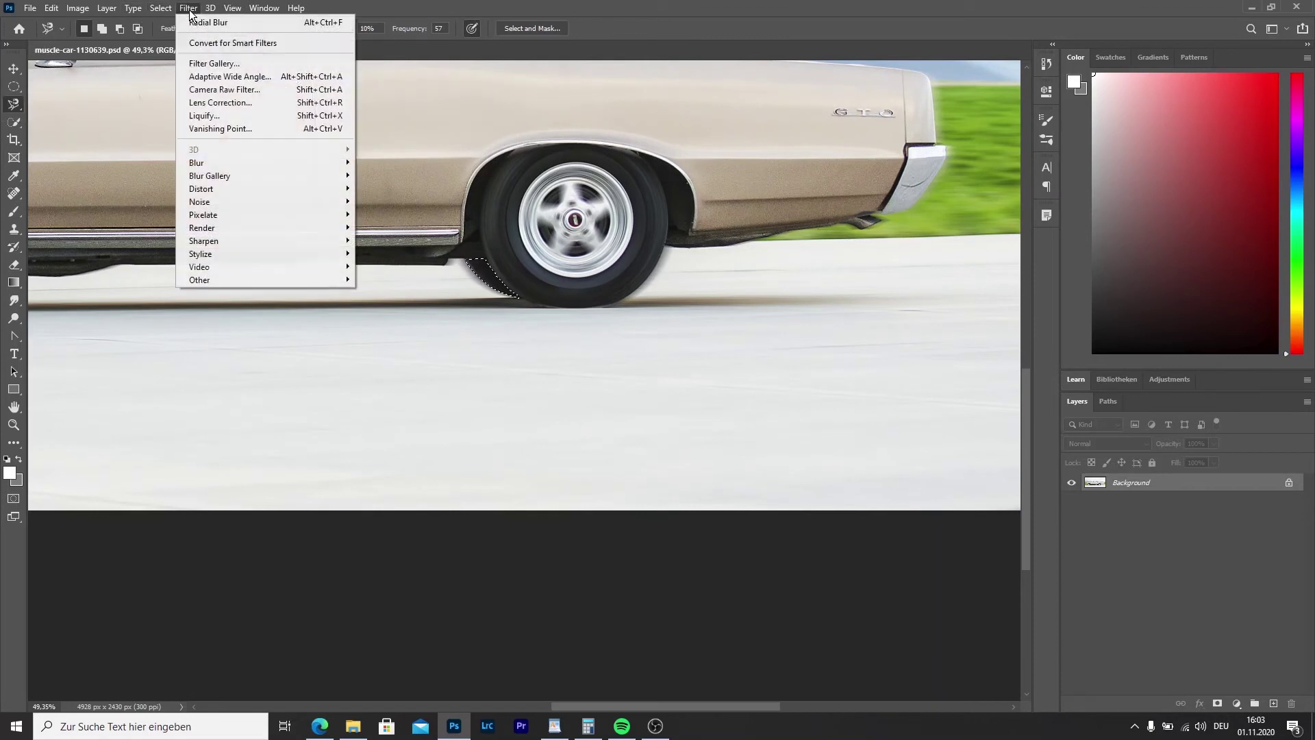
{"action": "mouse_move", "coordinate": [267, 160]}
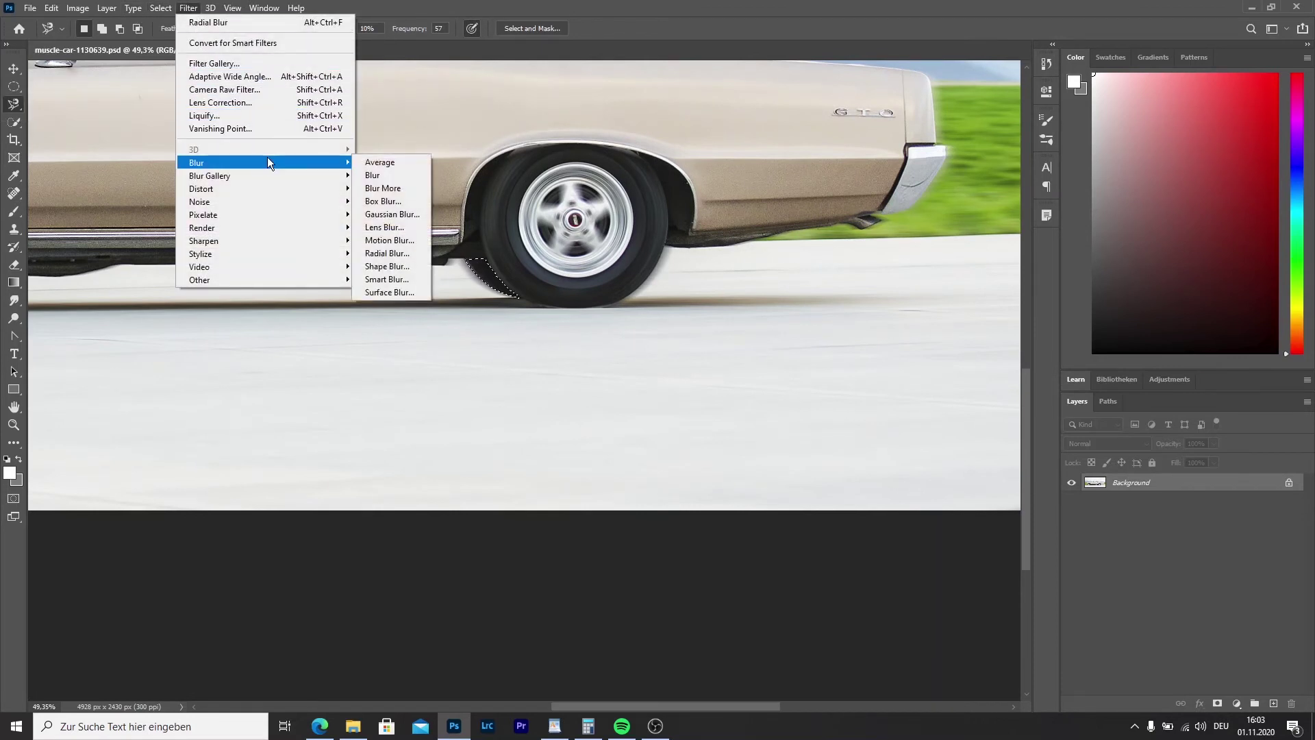
{"action": "left_click", "coordinate": [396, 225]}
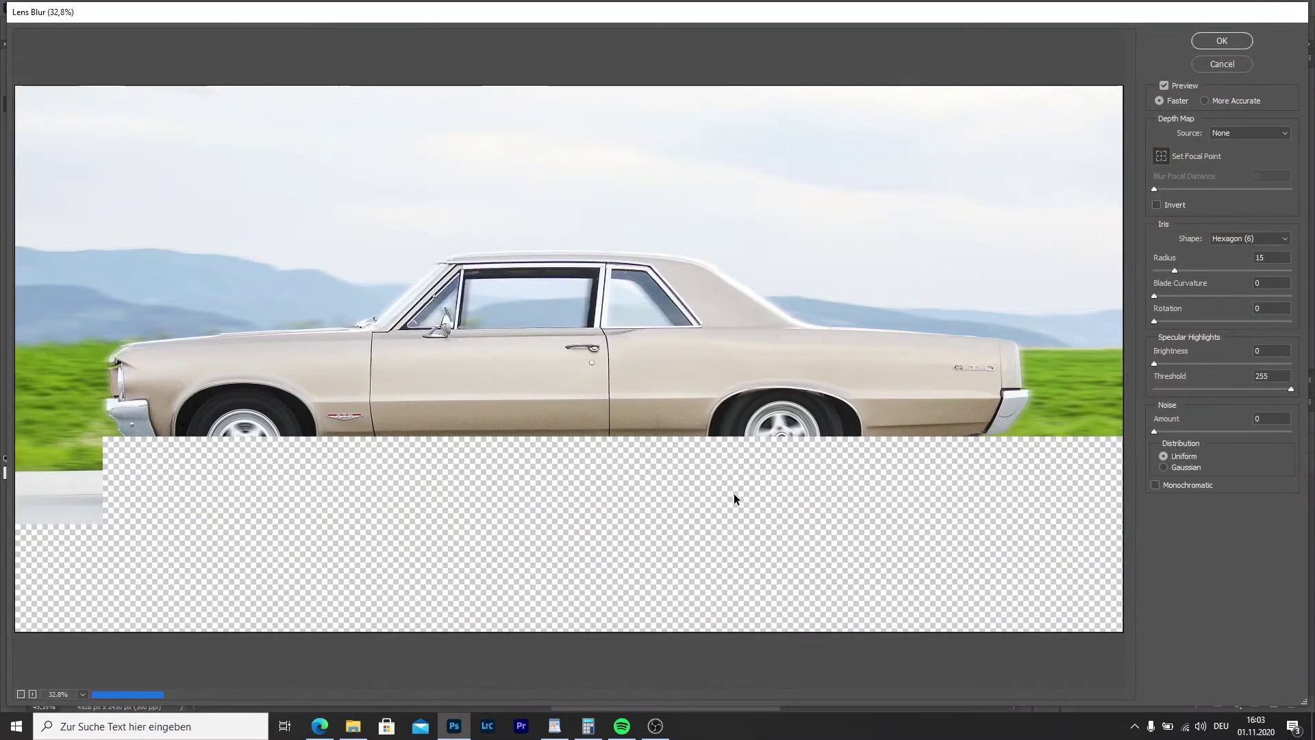
{"action": "scroll", "coordinate": [762, 490], "scroll_direction": "up", "scroll_amount": 2}
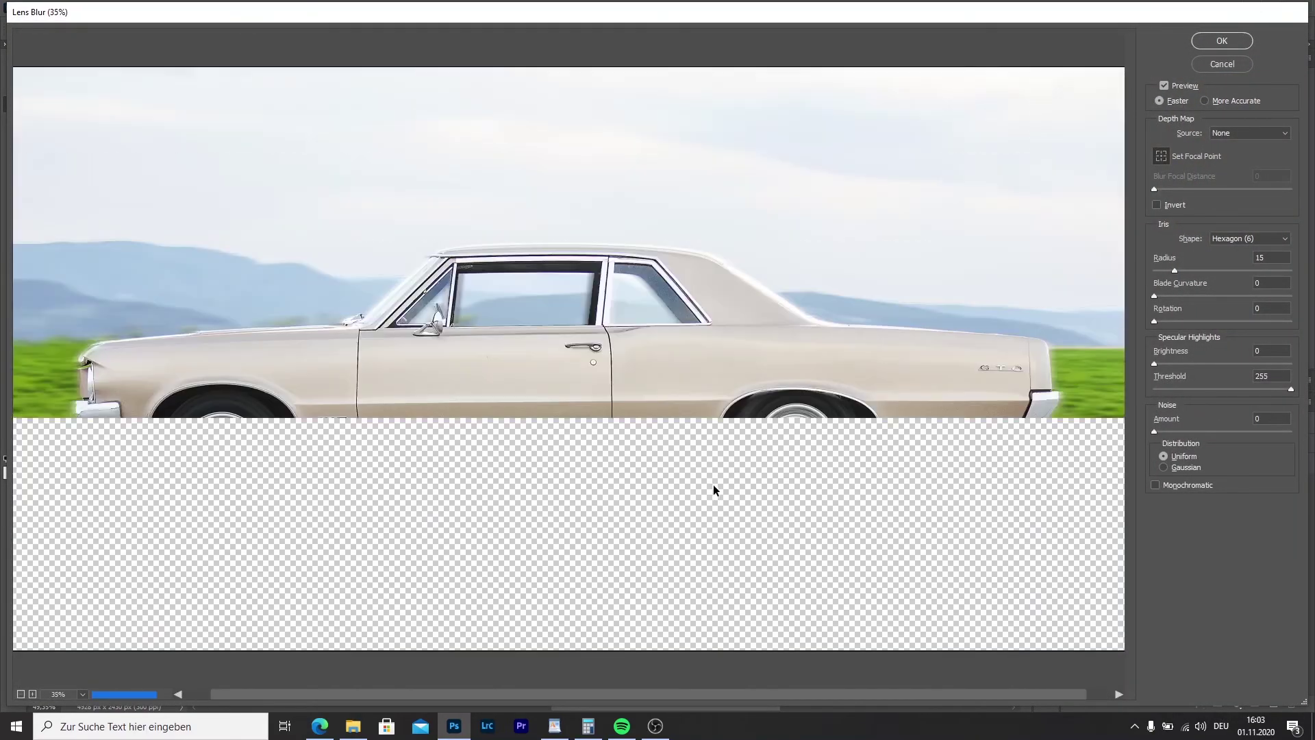
{"action": "left_click", "coordinate": [1175, 272]}
{"action": "left_click_drag", "start_coordinate": [1183, 271], "coordinate": [1190, 271]}
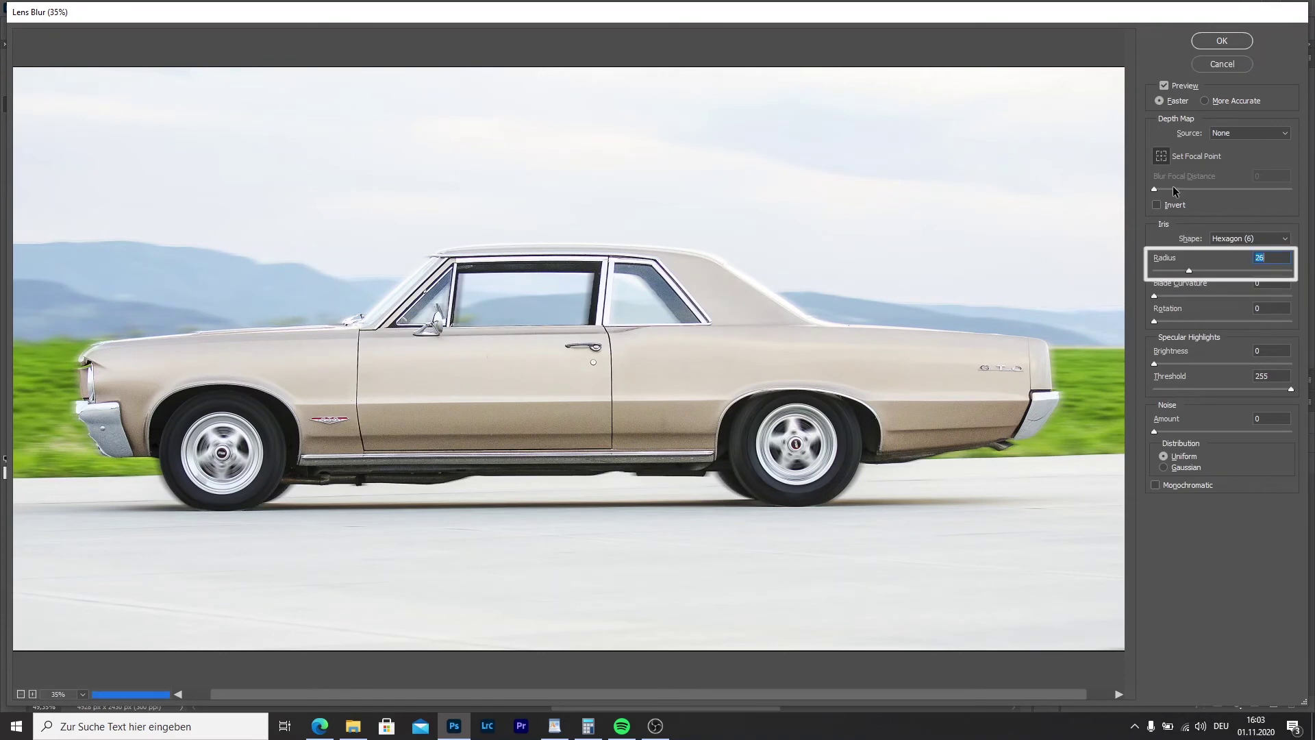
{"action": "key", "text": "Return"}
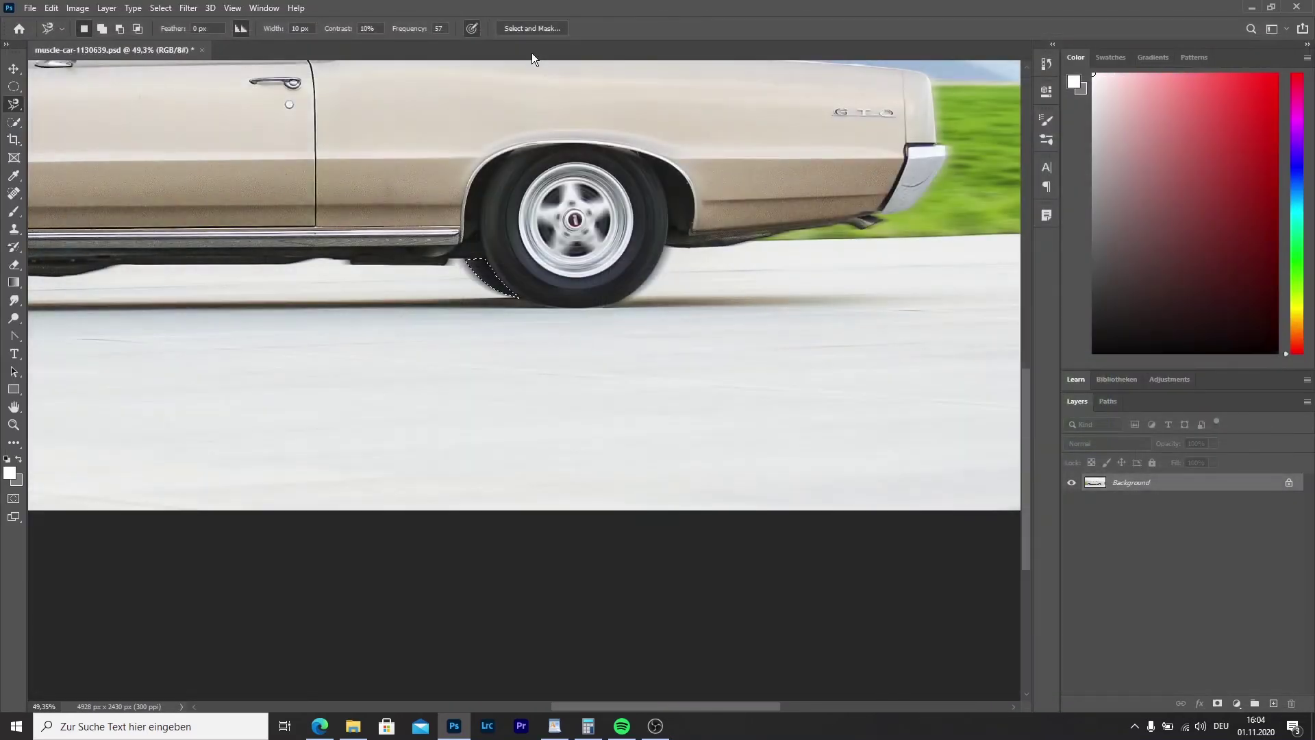
Clear the selection around the far-side rear tyre using the Elliptical Marquee tool.
{"action": "left_click", "coordinate": [13, 68]}
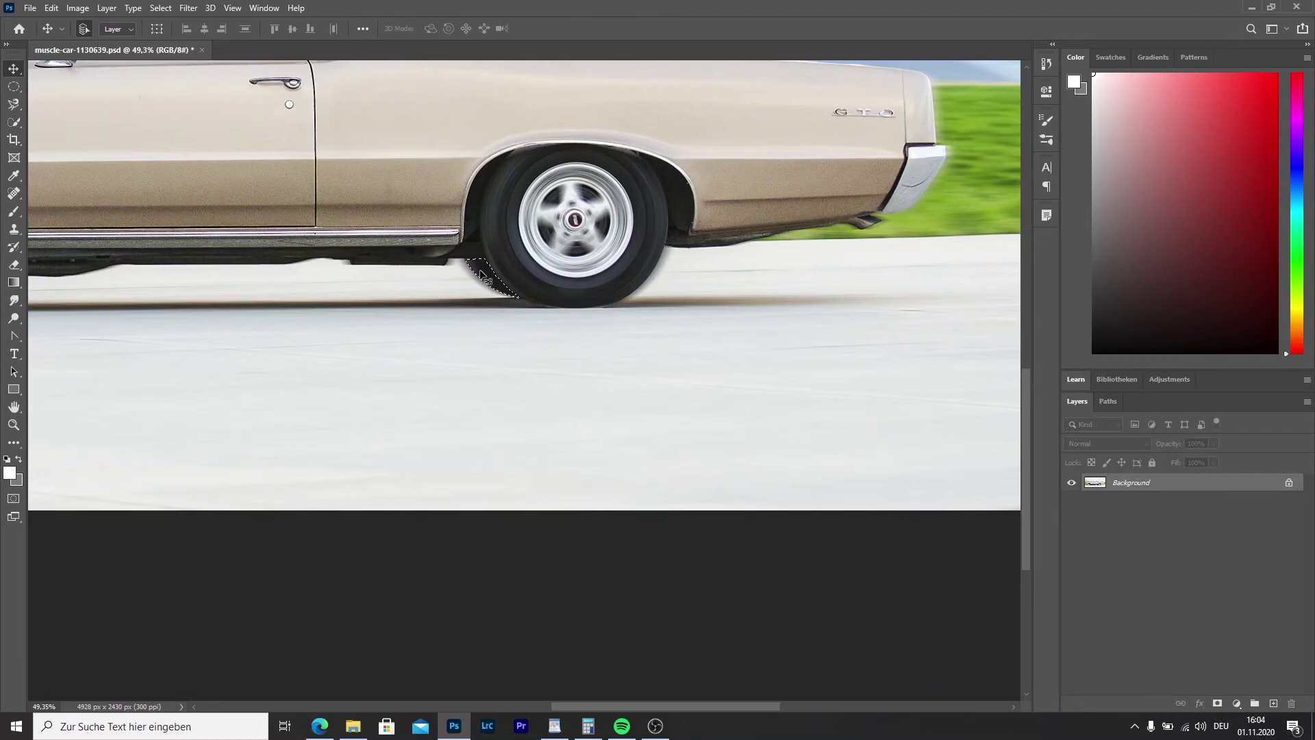
{"action": "left_click", "coordinate": [13, 87]}
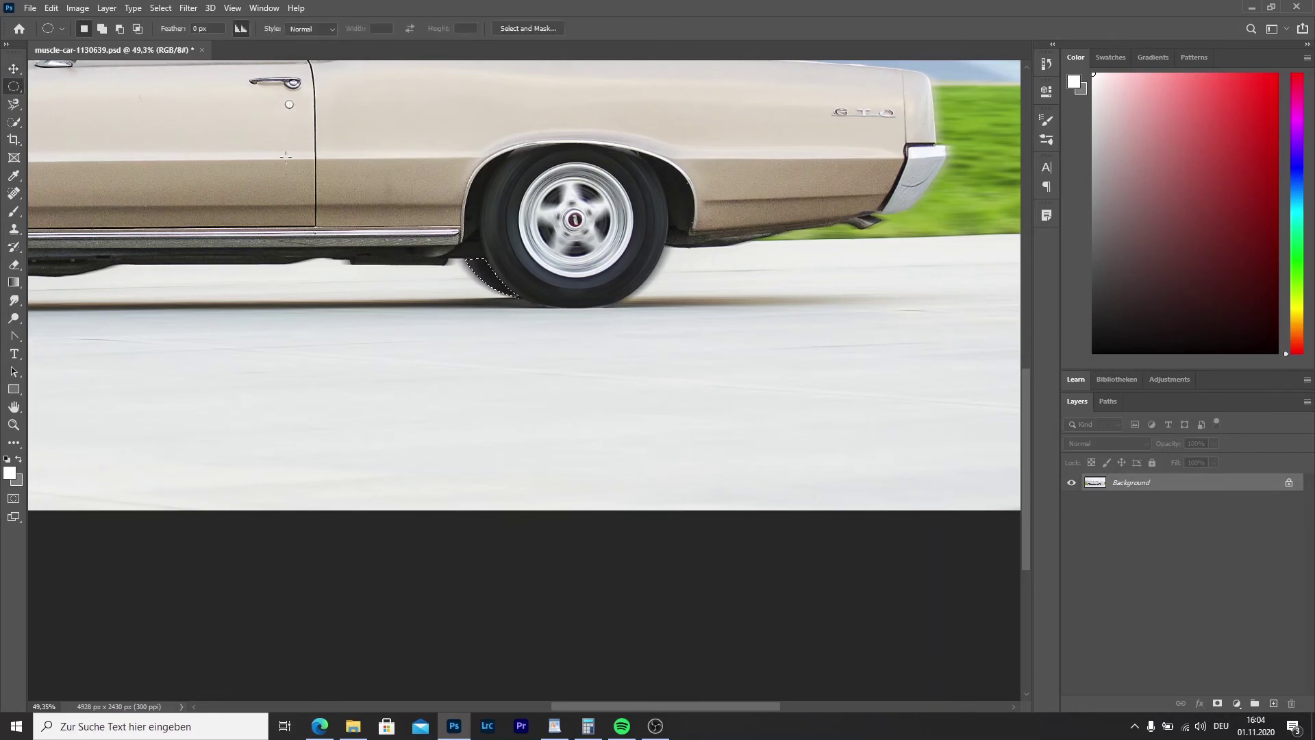
{"action": "right_click", "coordinate": [483, 278]}
{"action": "left_click", "coordinate": [510, 284]}
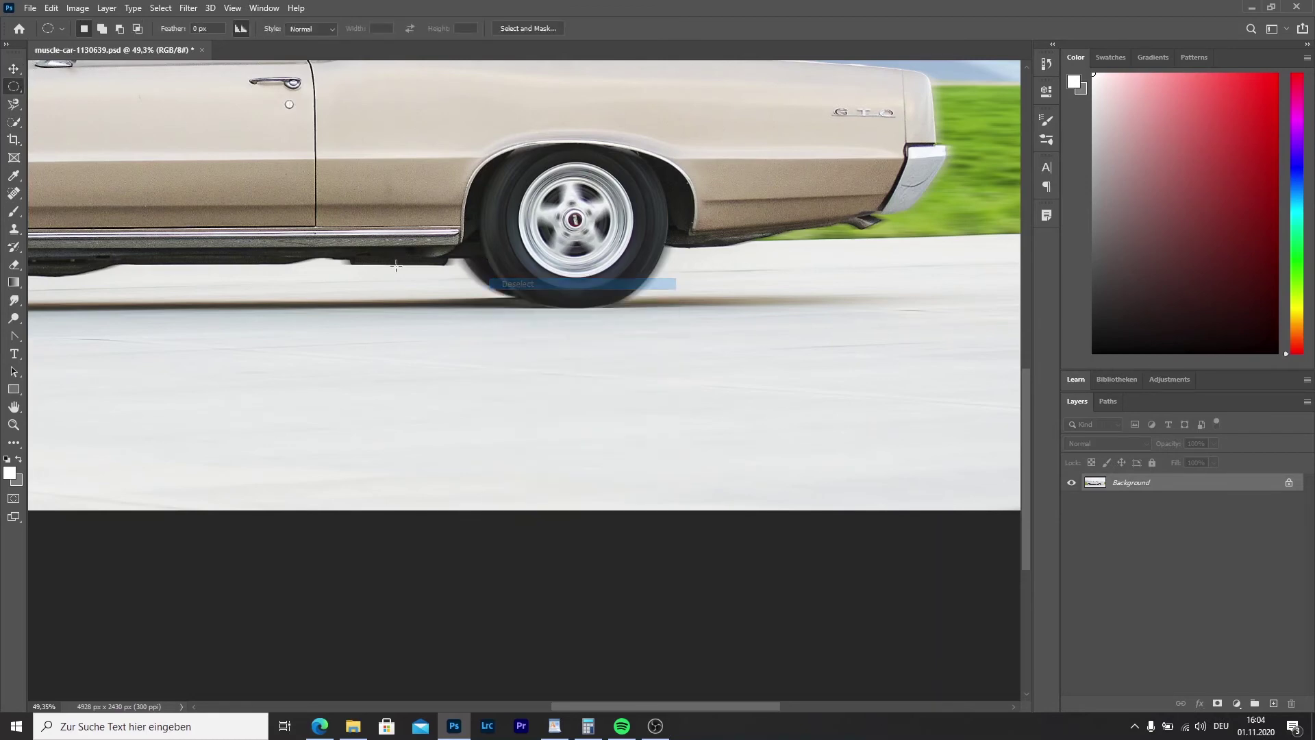
Outline the visible part of the far-side front tyre, just behind the near front wheel, with the Magnetic Lasso.
{"action": "scroll", "coordinate": [325, 254], "scroll_direction": "down", "scroll_amount": 2}
{"action": "scroll", "coordinate": [325, 255], "scroll_direction": "down", "scroll_amount": 2}
{"action": "scroll", "coordinate": [274, 493], "scroll_direction": "up", "scroll_amount": 6}
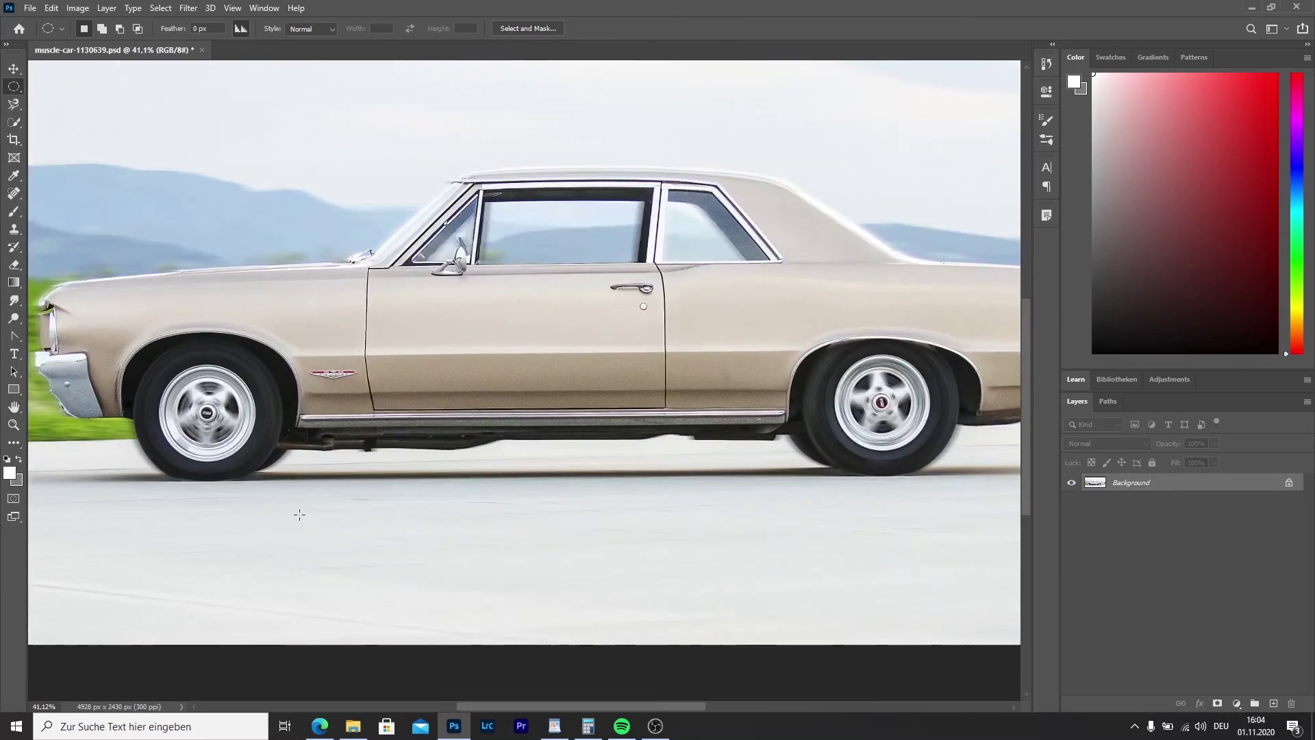
{"action": "scroll", "coordinate": [241, 469], "scroll_direction": "up", "scroll_amount": 6}
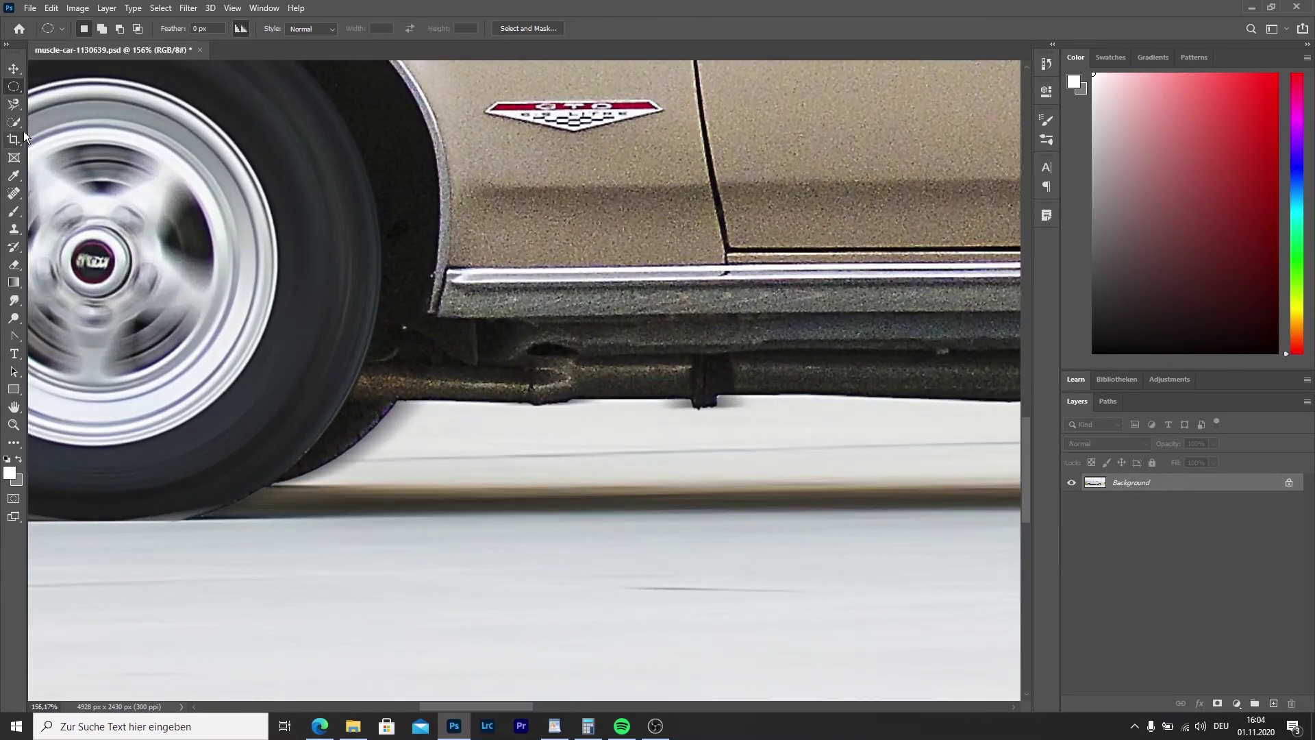
{"action": "key", "text": "l"}
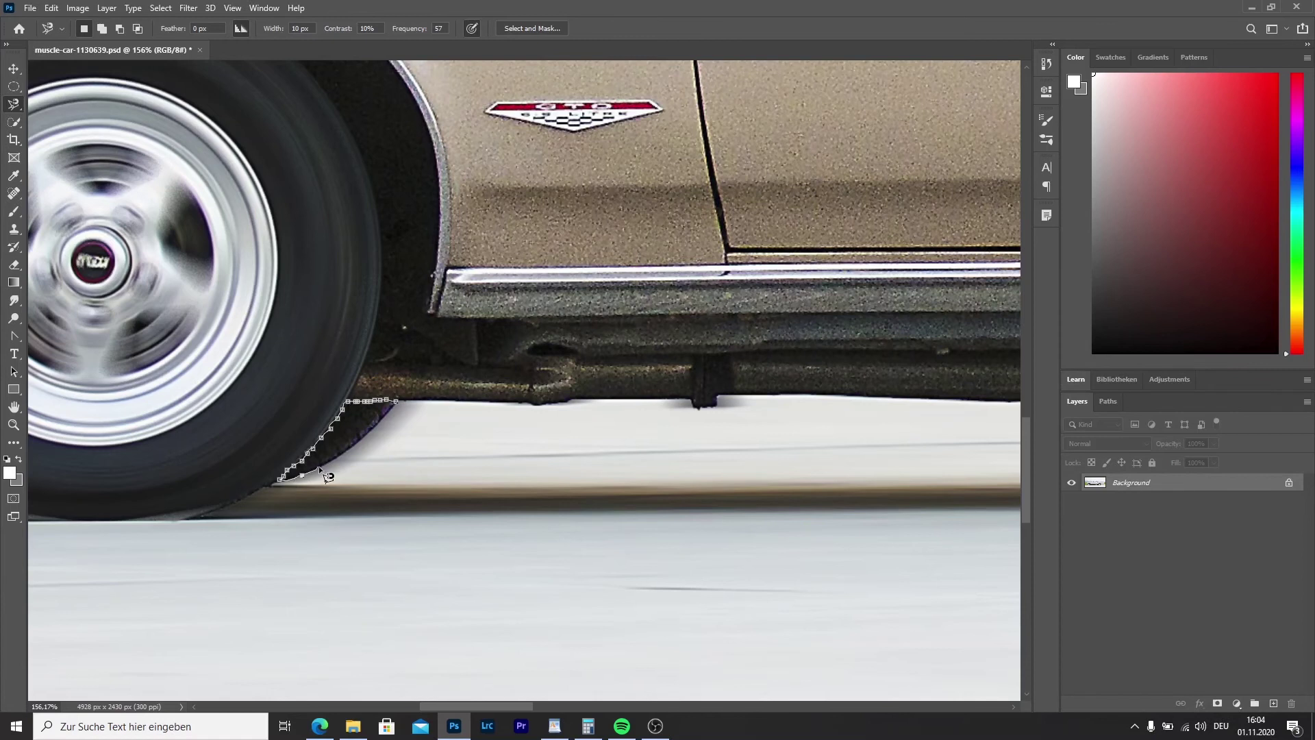
{"action": "left_click", "coordinate": [390, 413]}
Repeat the last Lens Blur on the selected far-side front tyre and clear the selection.
{"action": "left_click", "coordinate": [188, 7]}
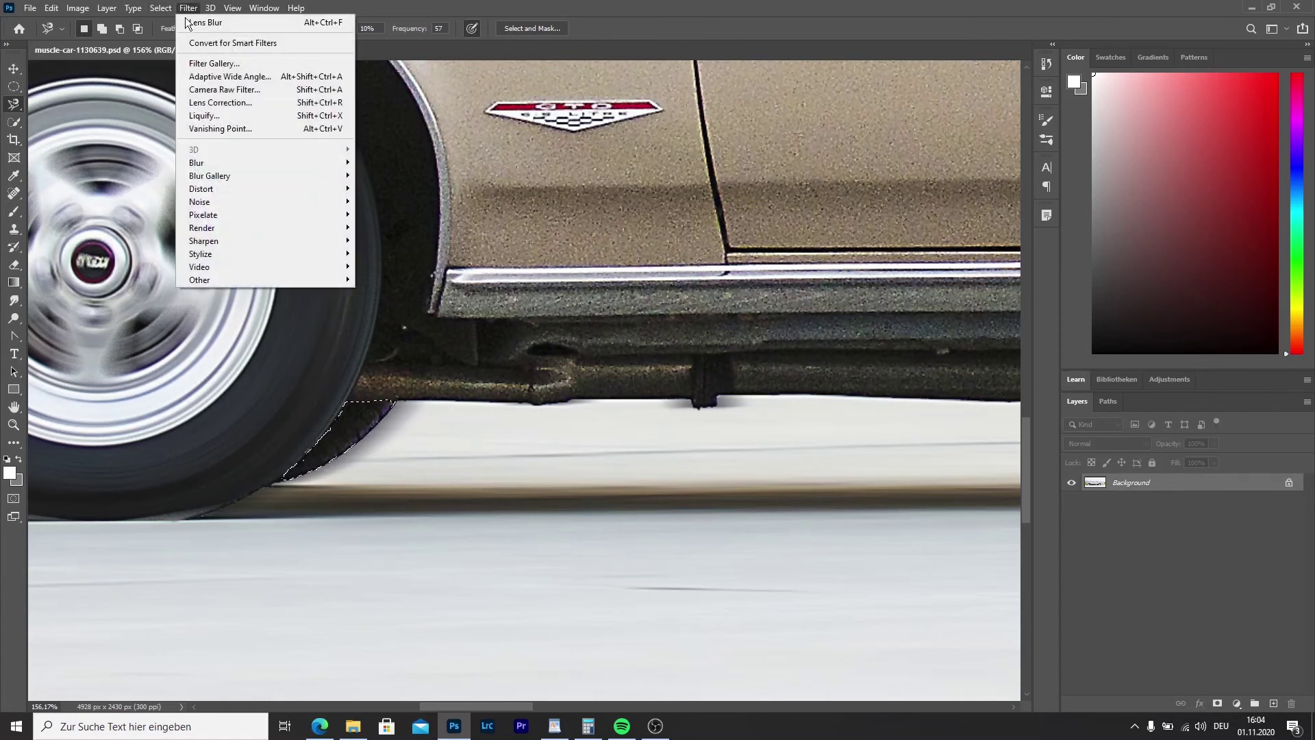
{"action": "left_click", "coordinate": [204, 23]}
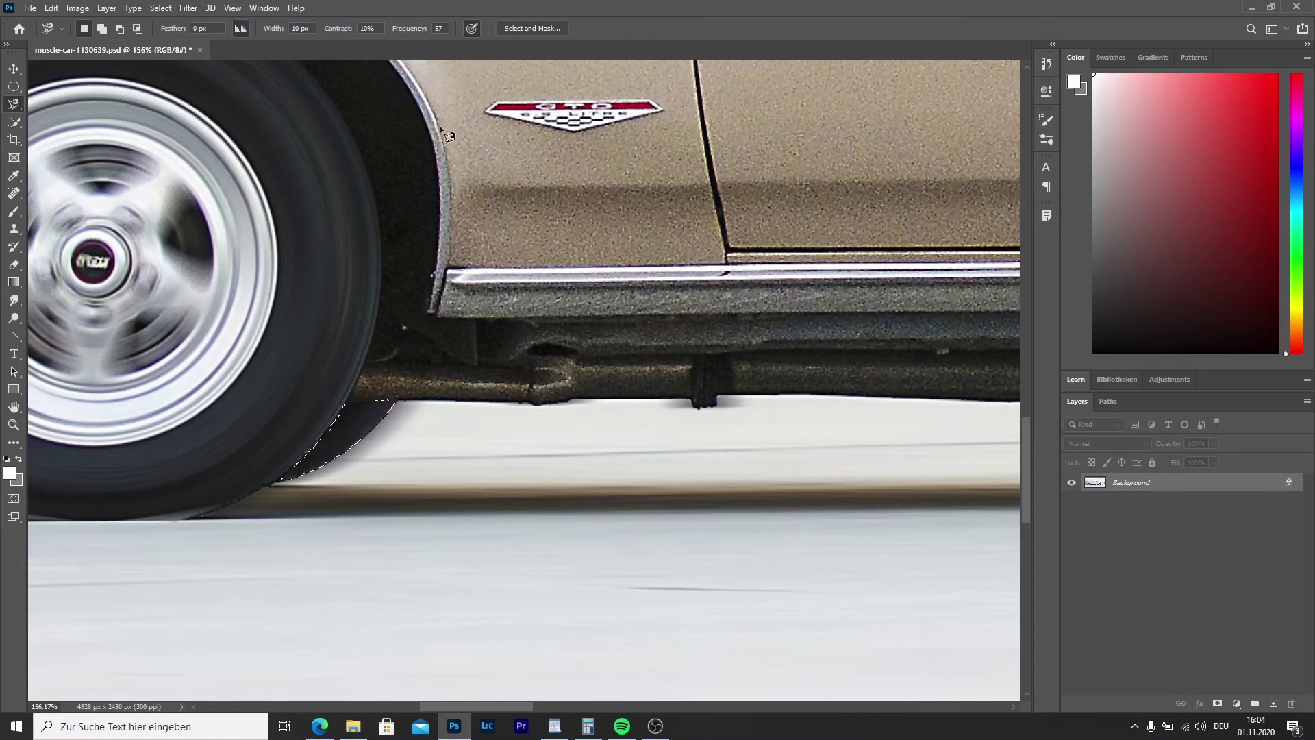
{"action": "left_click", "coordinate": [13, 87]}
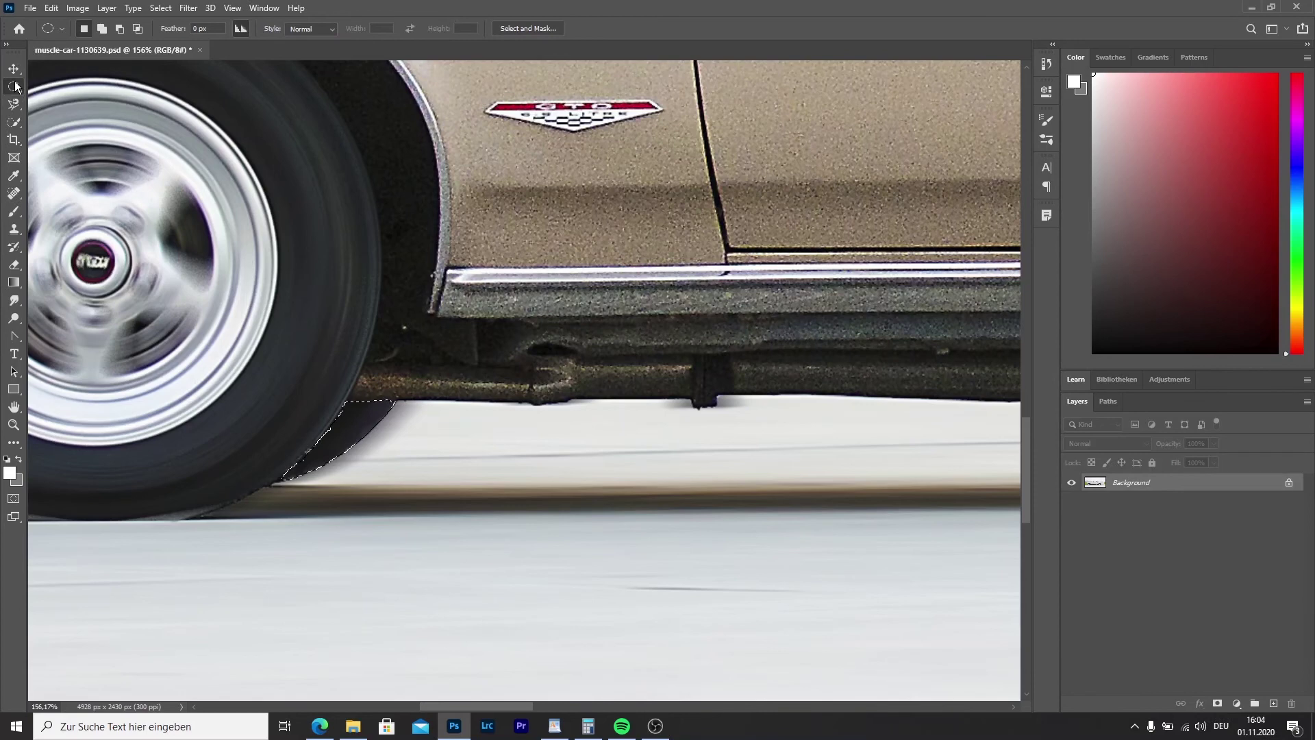
{"action": "right_click", "coordinate": [369, 417]}
{"action": "left_click", "coordinate": [384, 425]}
{"action": "scroll", "coordinate": [350, 365], "scroll_direction": "down", "scroll_amount": 10}
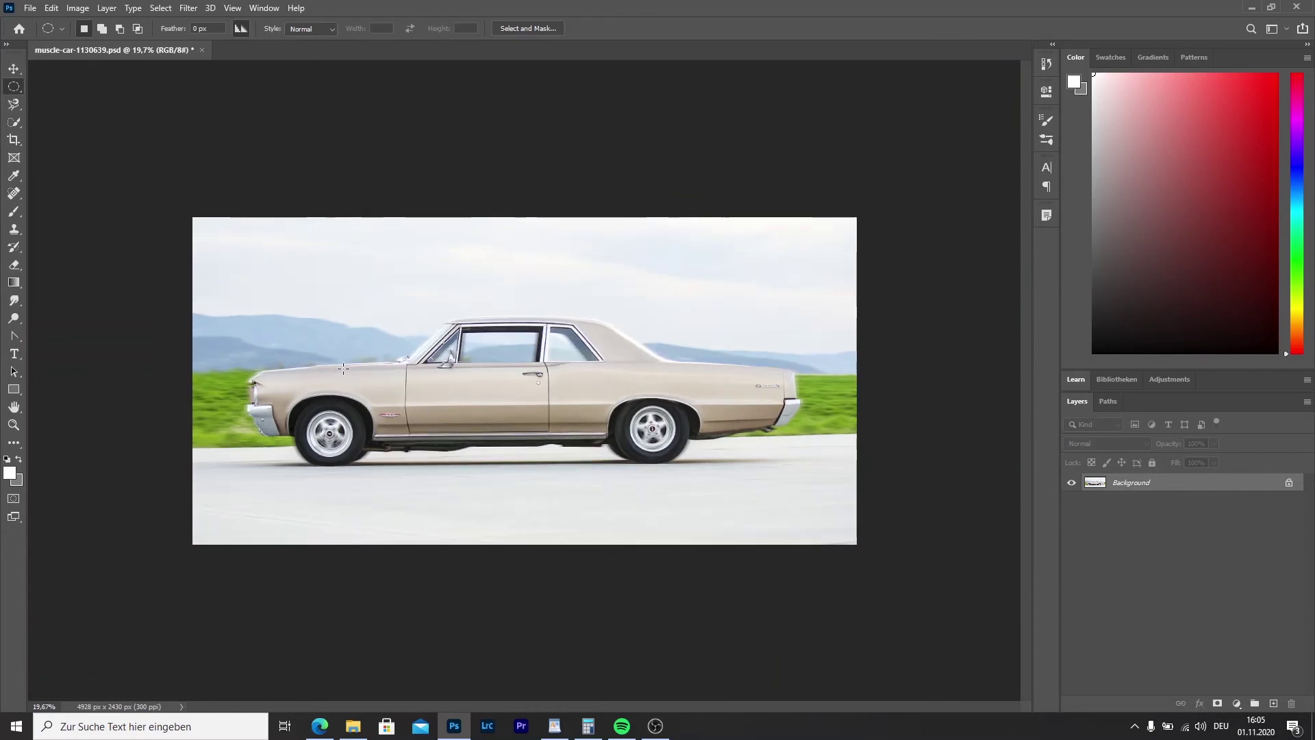
{"action": "scroll", "coordinate": [347, 366], "scroll_direction": "down", "scroll_amount": 1}
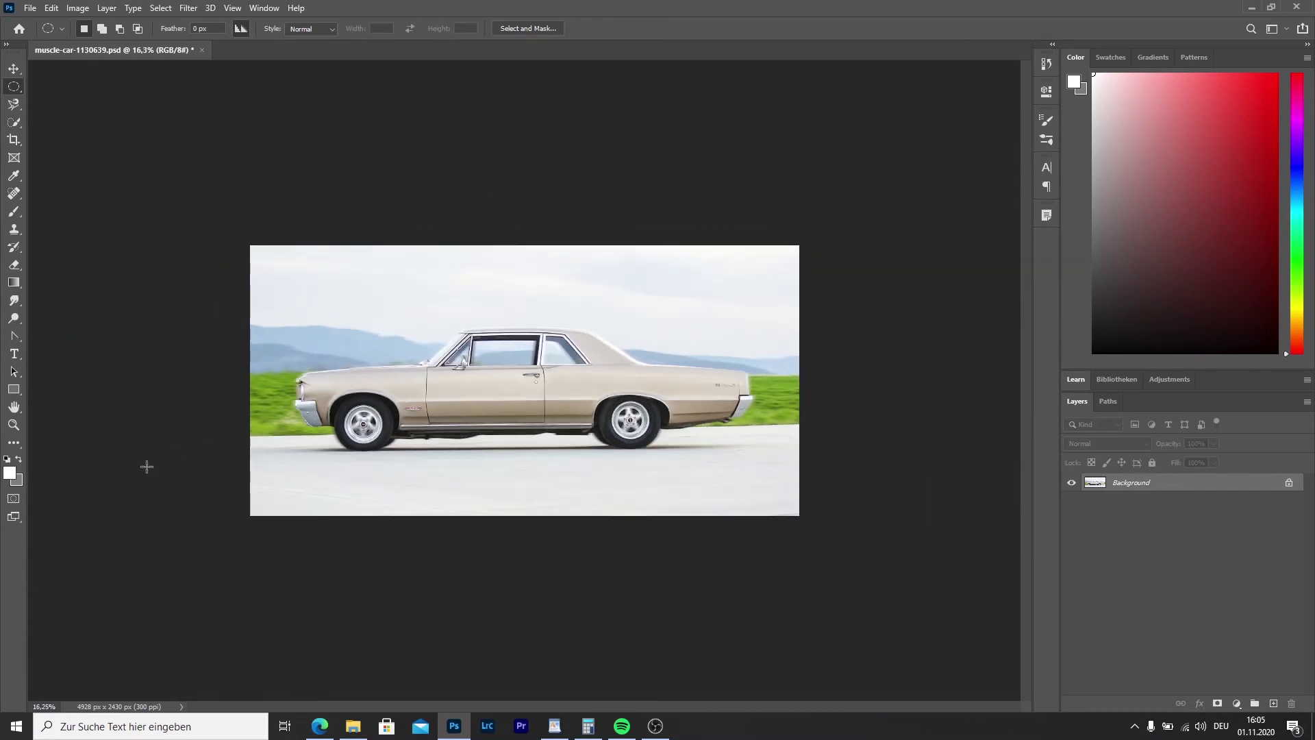